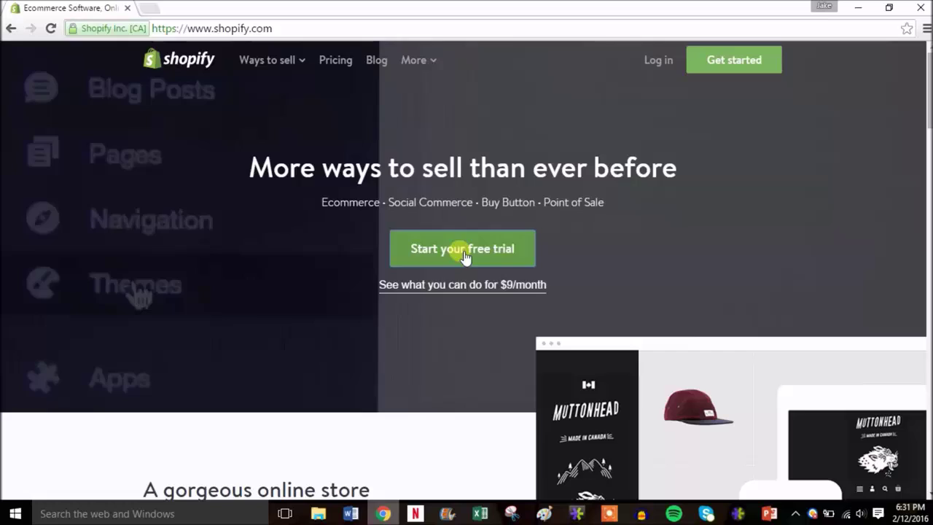
- Start the free trial signup and enter the account email and password
left_click(464, 251)
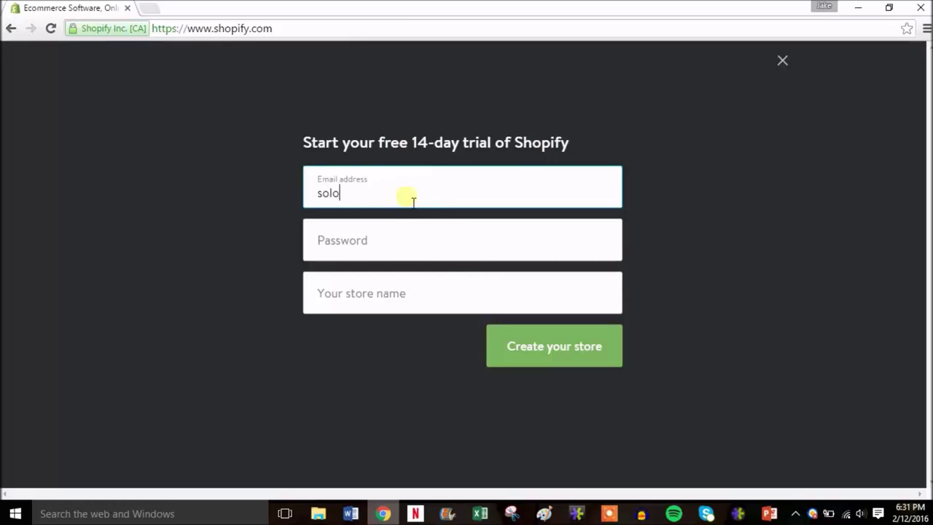
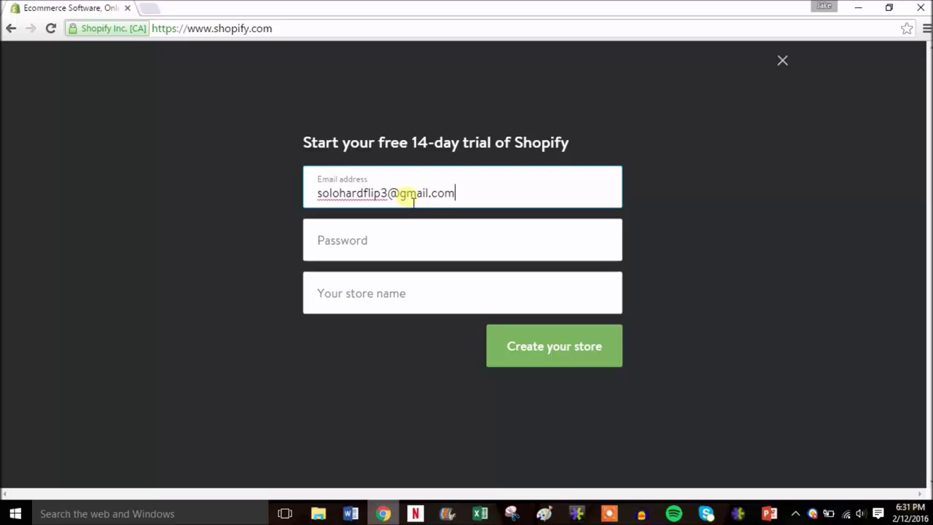
key("Tab")
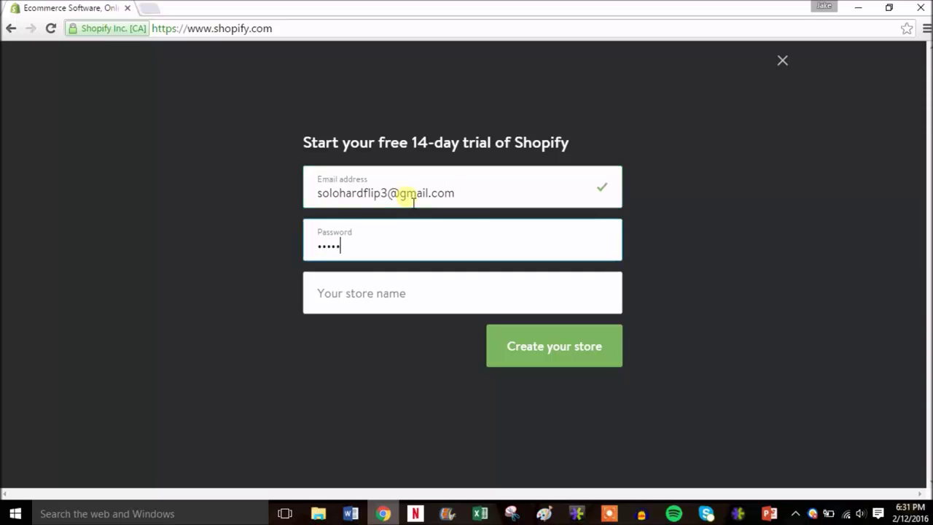
type("•••••••••")
- Enter 'discount-tennis' as the store name and create the store
key("Tab")
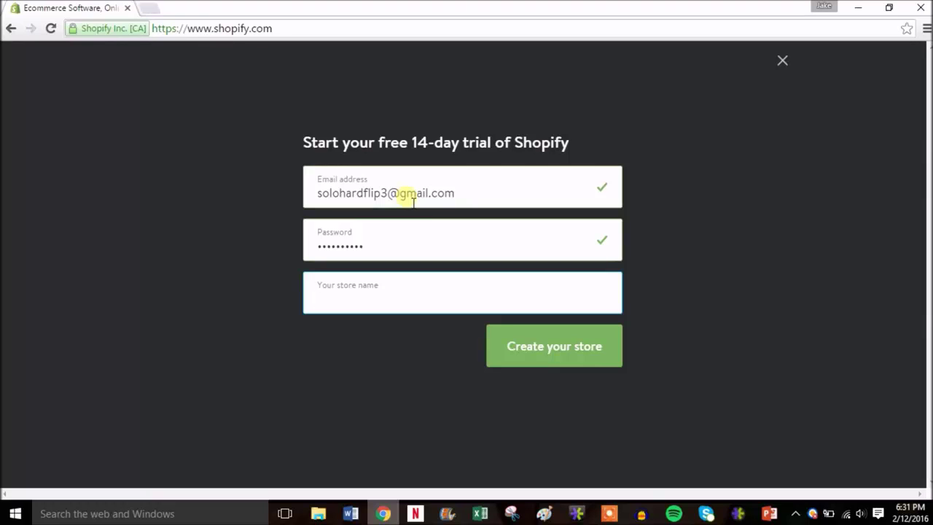
type("isco")
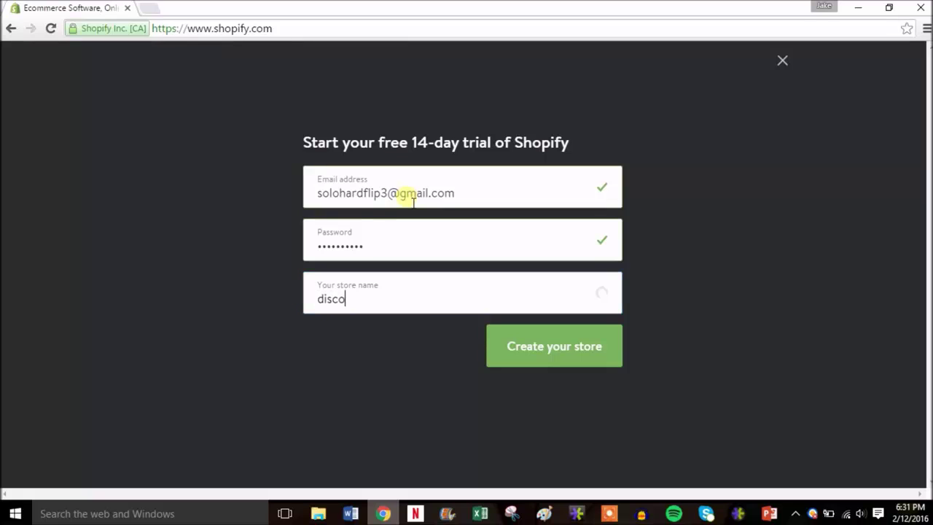
type("unt-tennis")
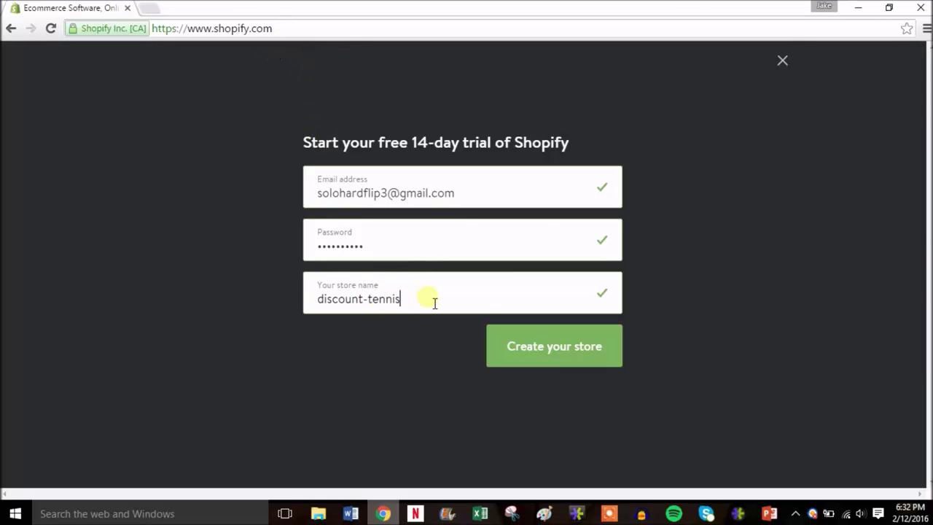
type(".")
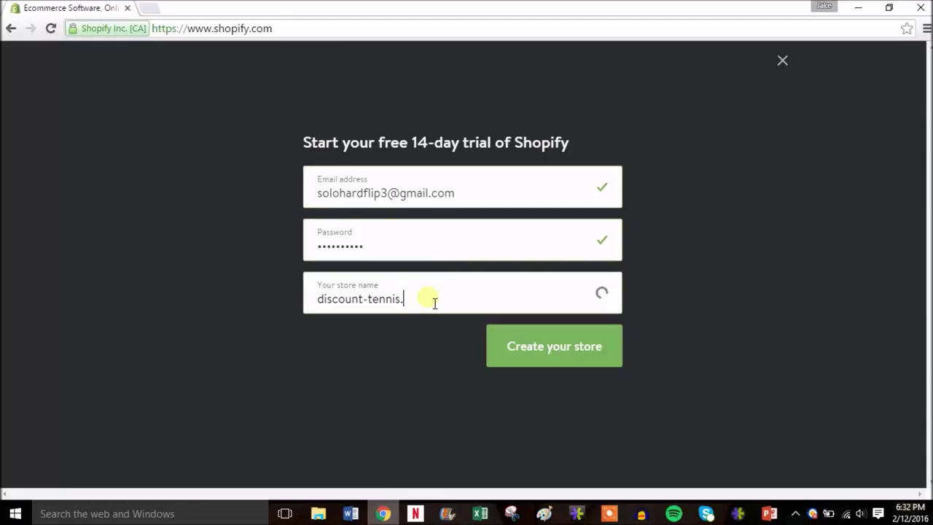
type("myshopi")
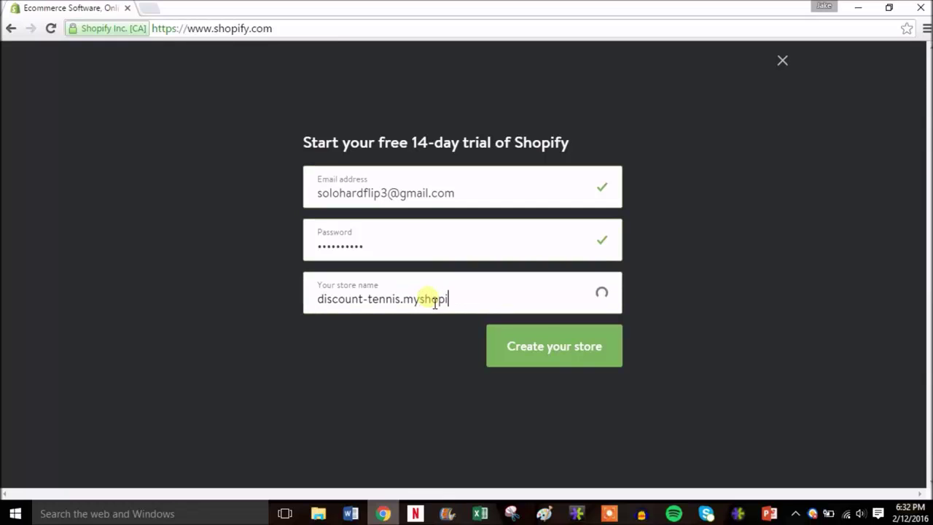
type("fy.com")
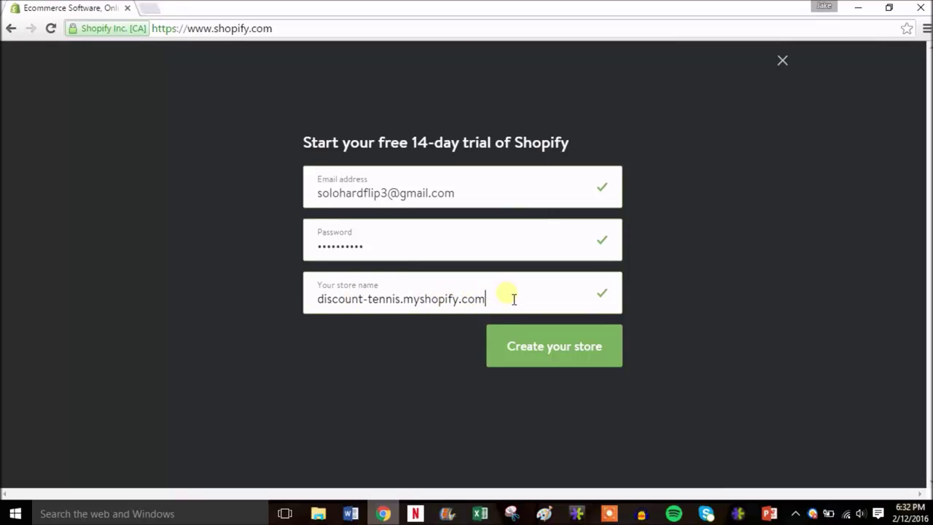
key("BackSpace")
key("BackSpace")
key("BackSpace")
key("BackSpace")
key("BackSpace")
key("BackSpace")
key("BackSpace")
key("BackSpace")
key("BackSpace")
key("BackSpace")
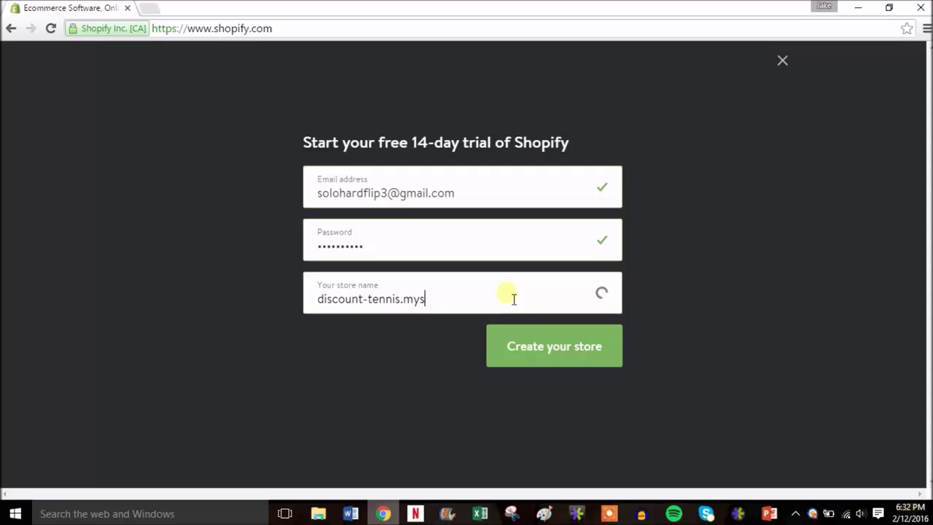
key("BackSpace")
type("m")
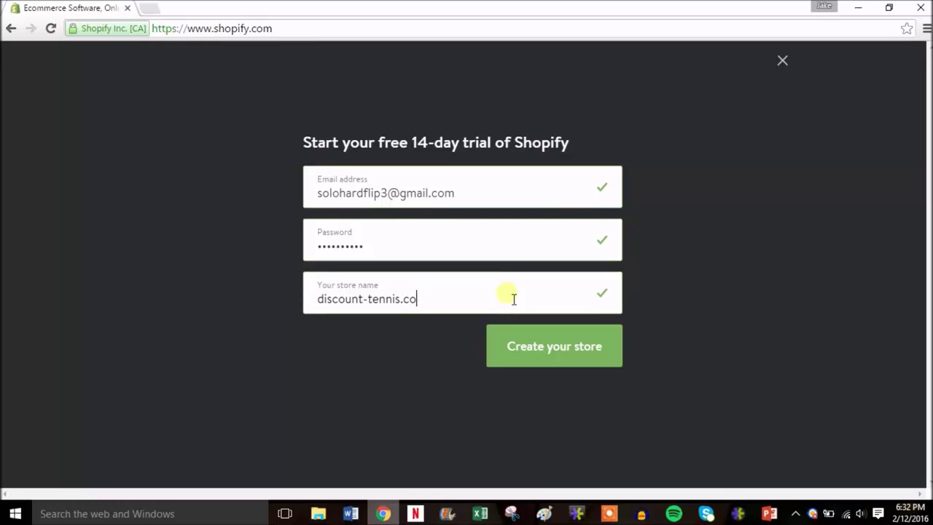
key("BackSpace")
key("BackSpace")
key("BackSpace")
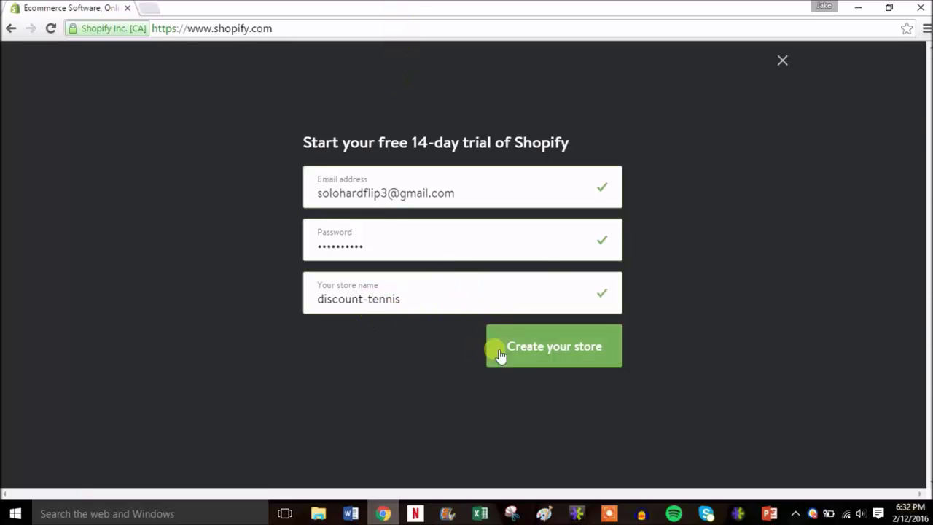
left_click(568, 348)
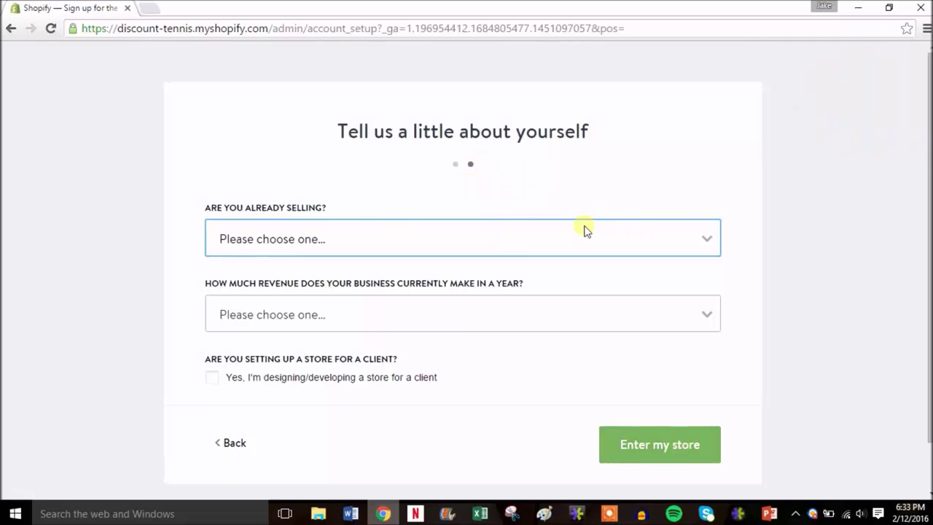
- Answer 'I'm just playing around' and '$0 (I'm just getting started)', then enter the store
left_click(671, 242)
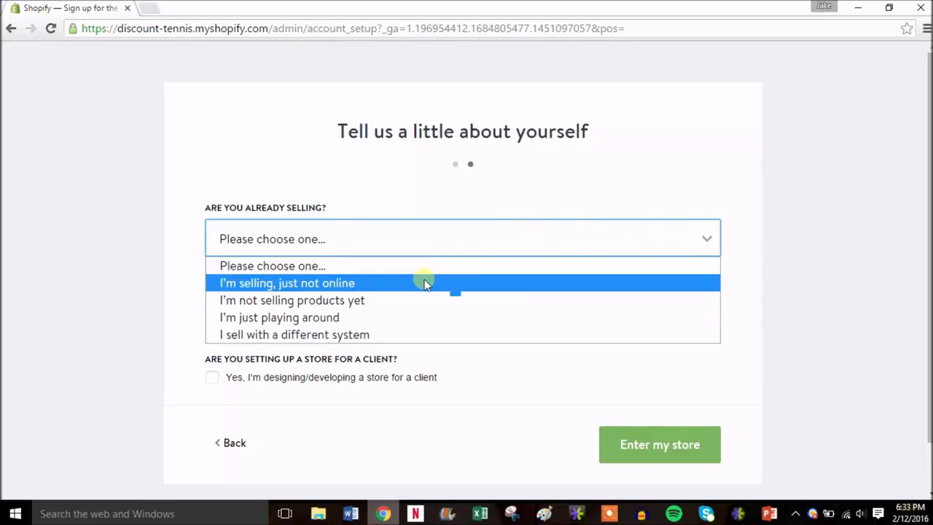
left_click(345, 320)
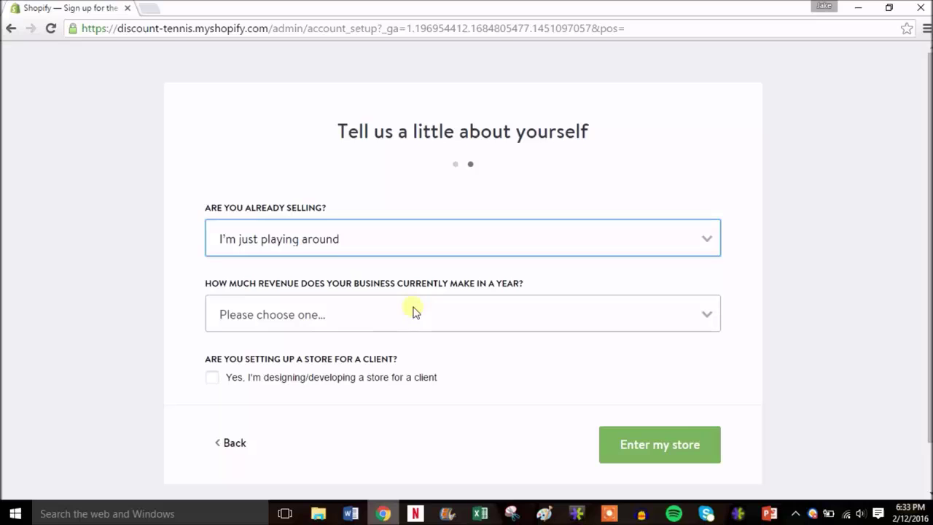
left_click(576, 312)
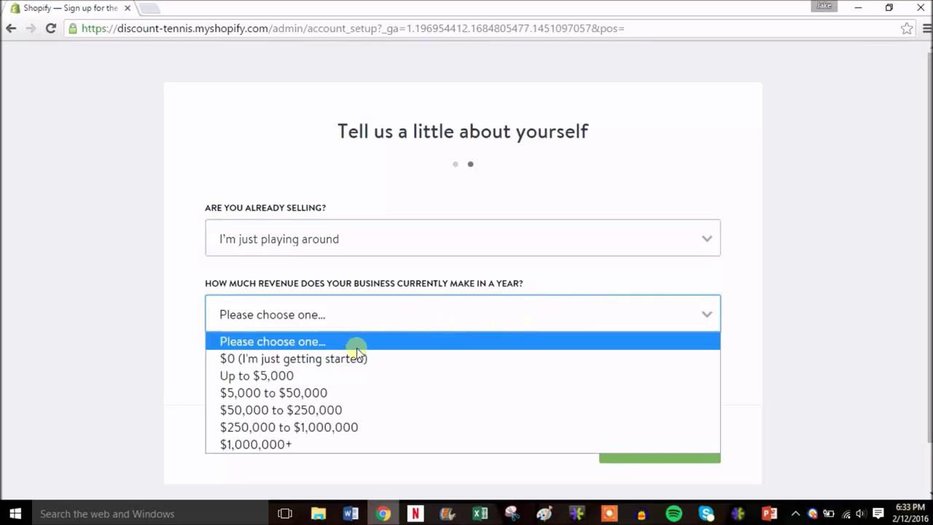
left_click(358, 358)
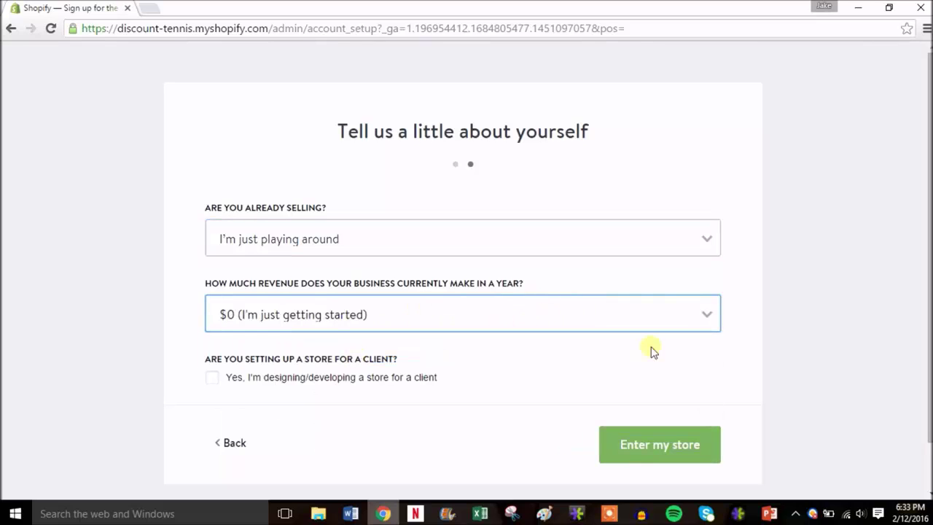
left_click(675, 446)
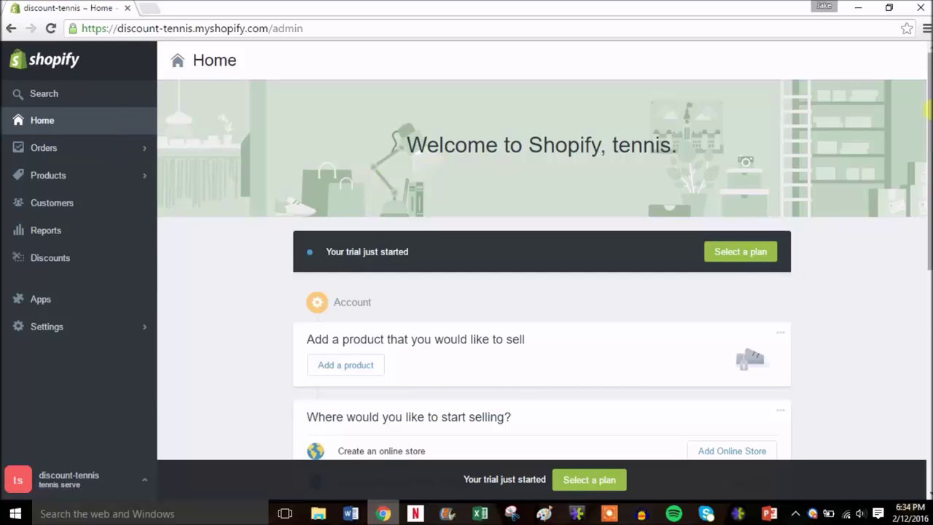
- Add the Online Store sales channel to discount-tennis
scroll(441, 160, "down", 3)
scroll(780, 263, "down", 2)
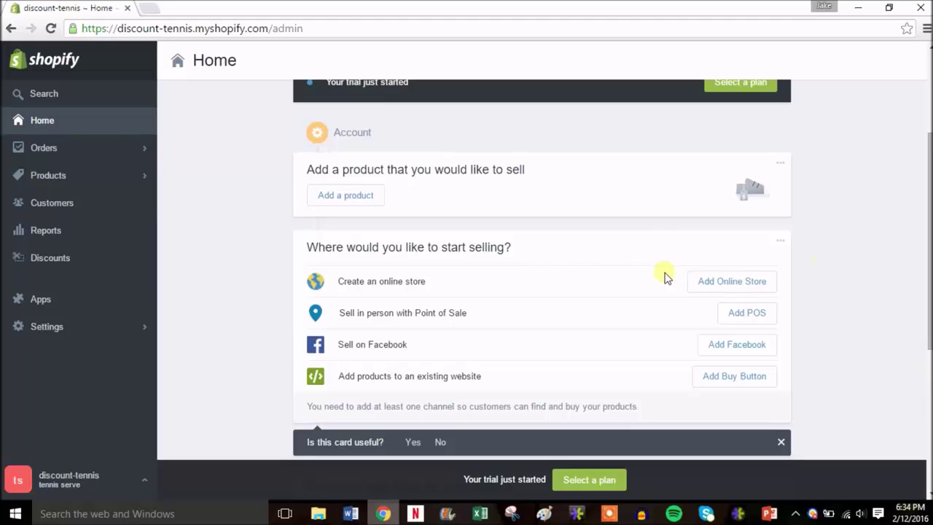
left_click(730, 284)
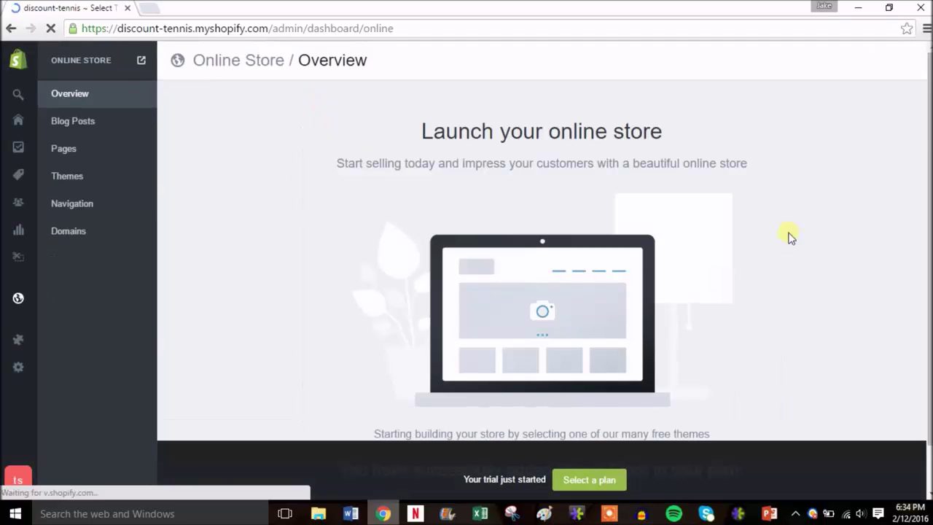
- Browse the free themes, then open the Shopify Theme Store in a new tab
left_click_drag(929, 144, 929, 196)
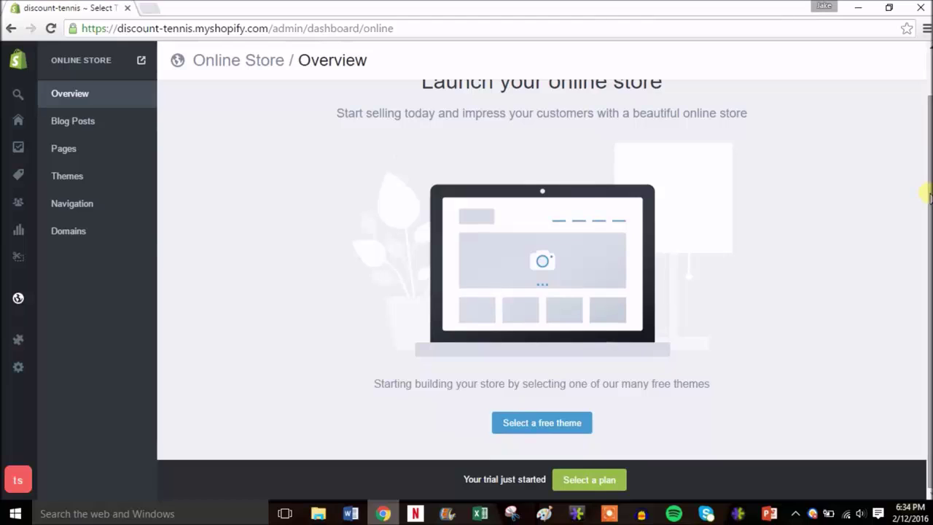
left_click(538, 425)
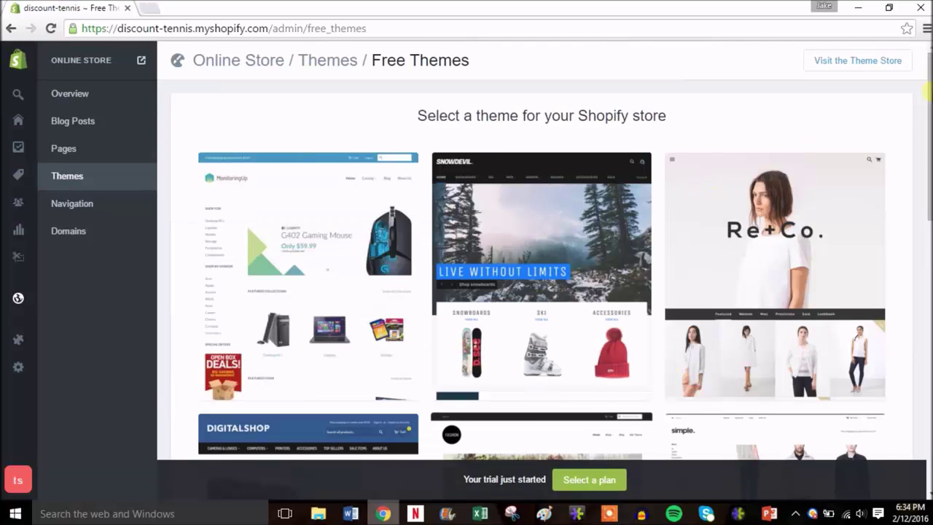
left_click_drag(927, 93, 925, 401)
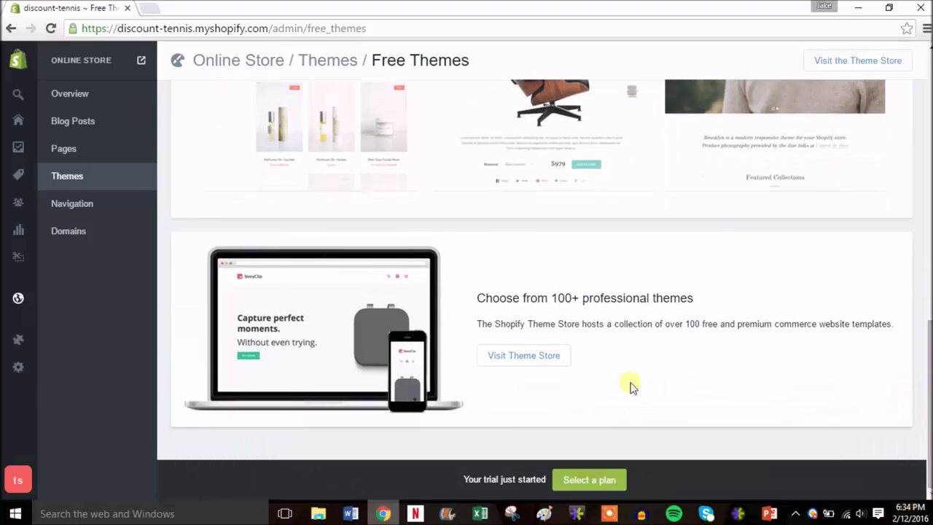
left_click(537, 359)
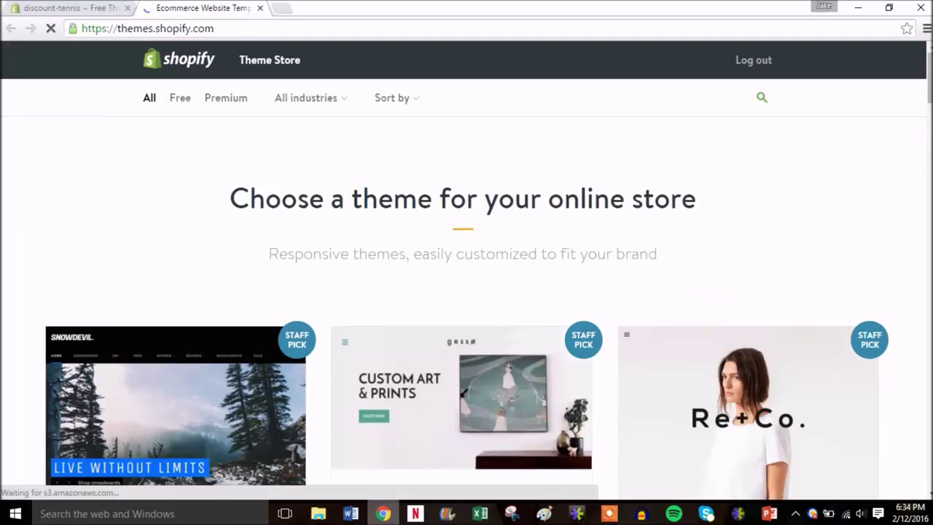
- Filter the Theme Store to free themes and open the Minimal Vintage theme page
scroll(467, 291, "down", 5)
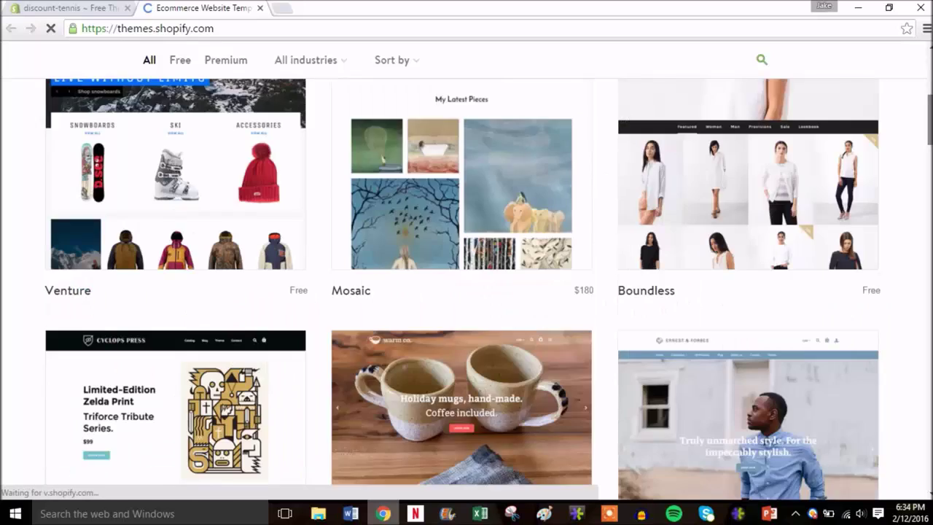
left_click_drag(927, 113, 927, 73)
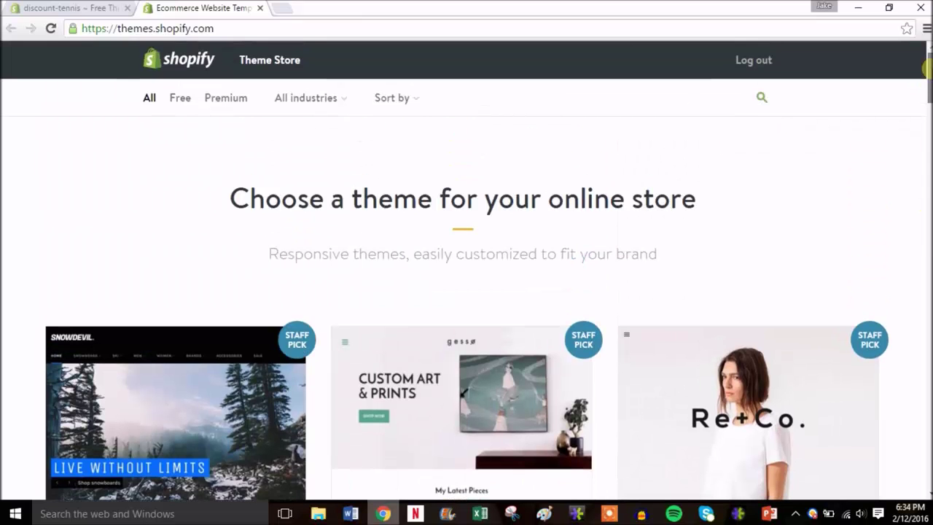
left_click(186, 100)
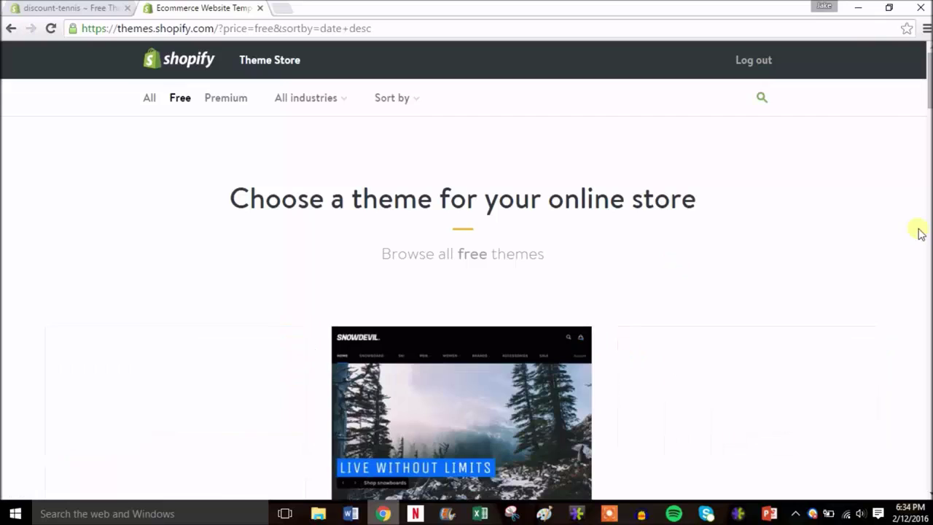
left_click_drag(927, 86, 927, 370)
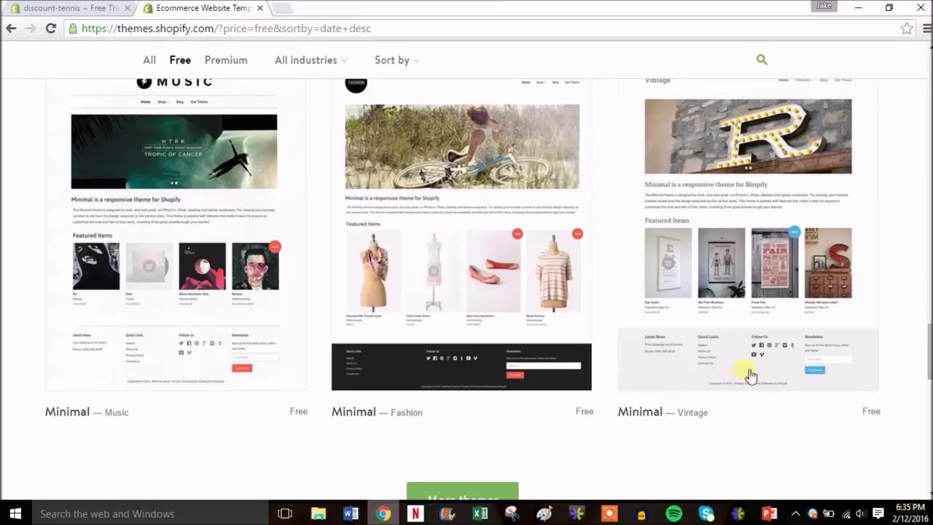
left_click(746, 375)
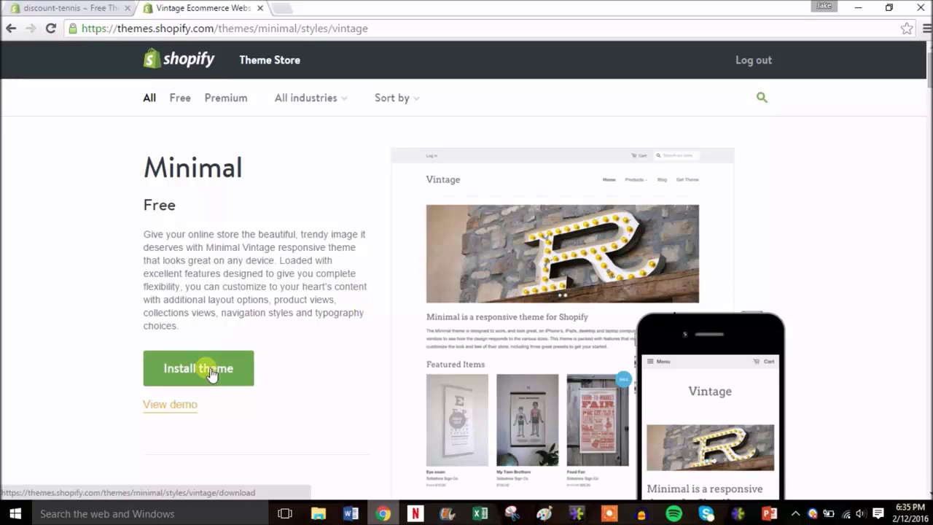
- Install Minimal Vintage, publish it as the shop's theme, and return to the Theme Manager
left_click(211, 372)
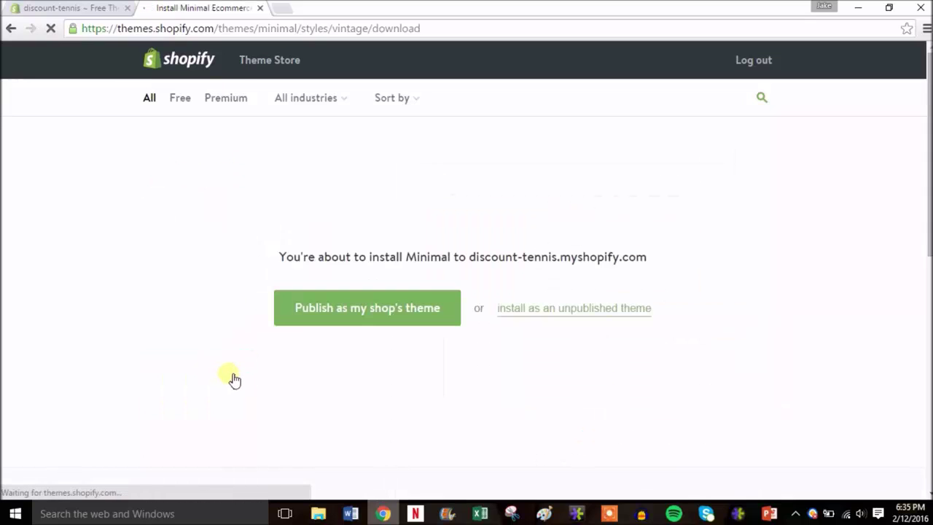
left_click(391, 309)
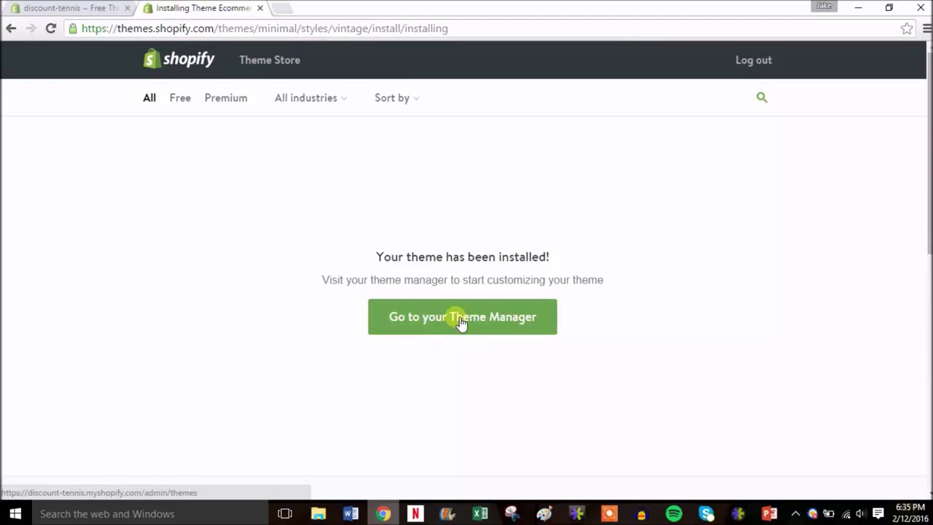
left_click(459, 322)
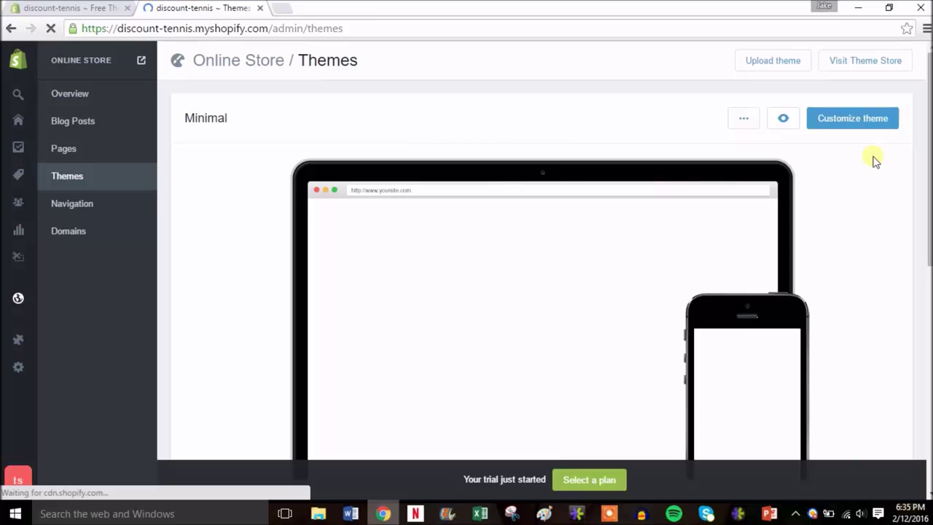
- Open Minimal in the theme editor and show the 'Home page - slideshow' settings
scroll(875, 161, "down", 1)
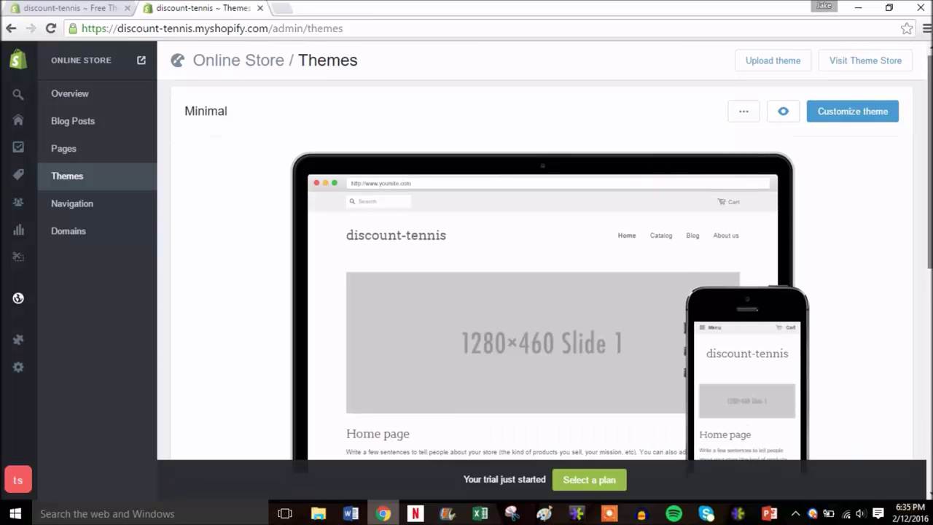
scroll(867, 146, "down", 2)
scroll(858, 95, "up", 3)
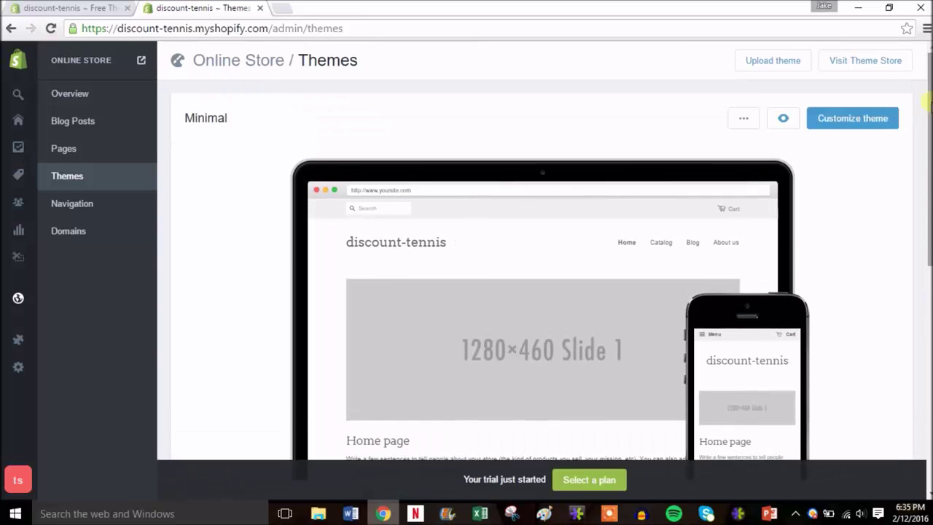
left_click(854, 123)
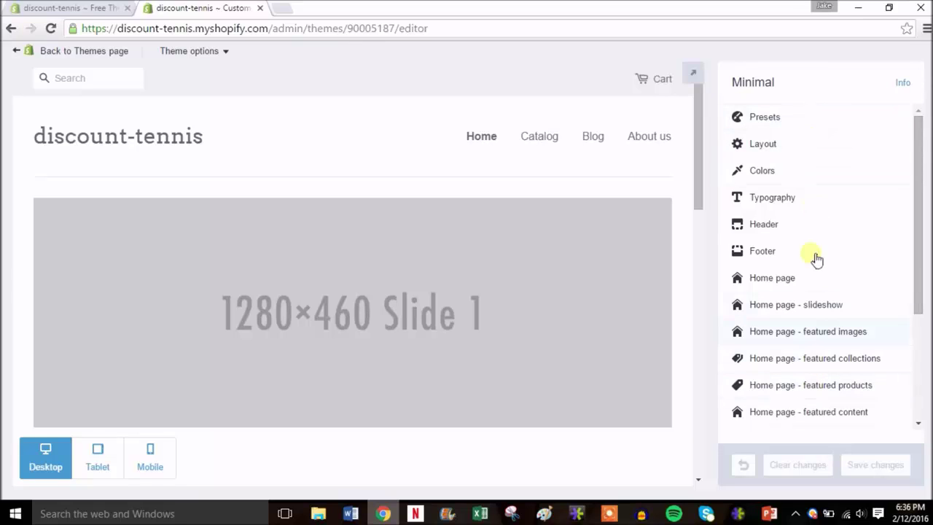
left_click_drag(919, 172, 923, 137)
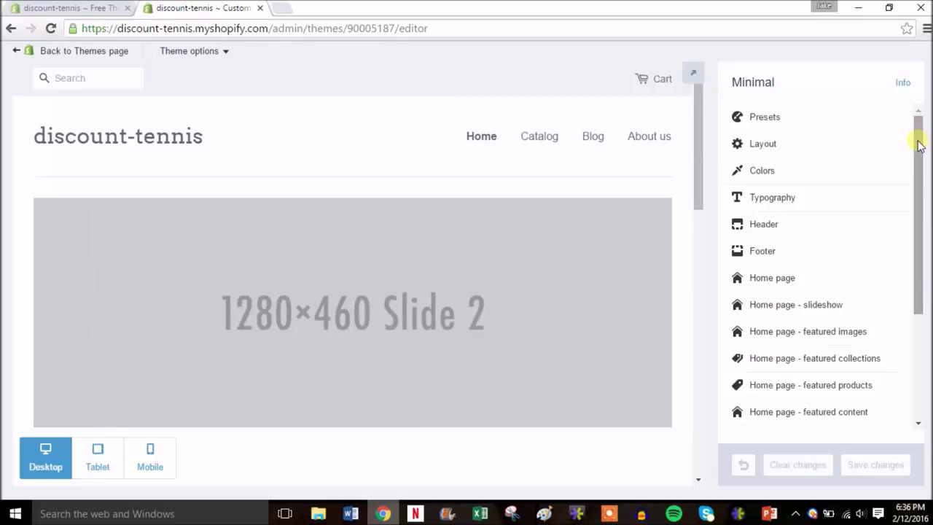
left_click_drag(918, 144, 920, 176)
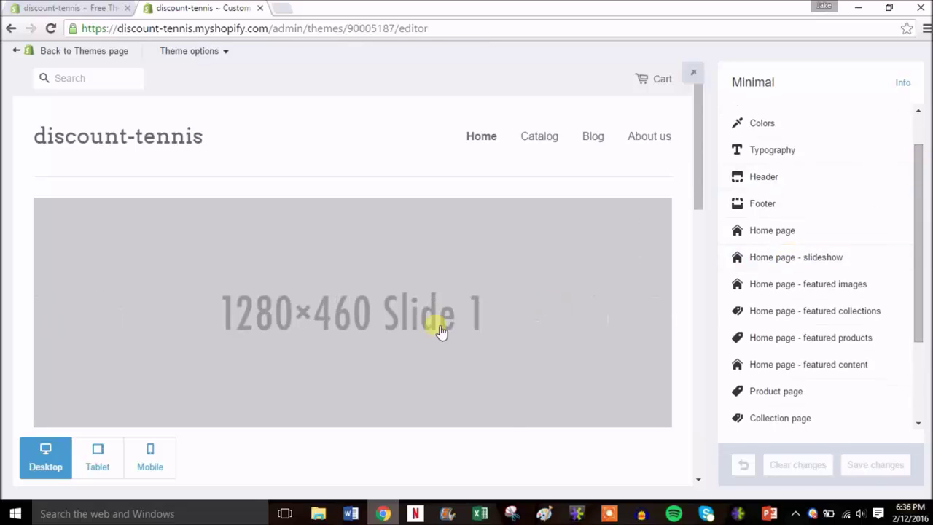
left_click(794, 258)
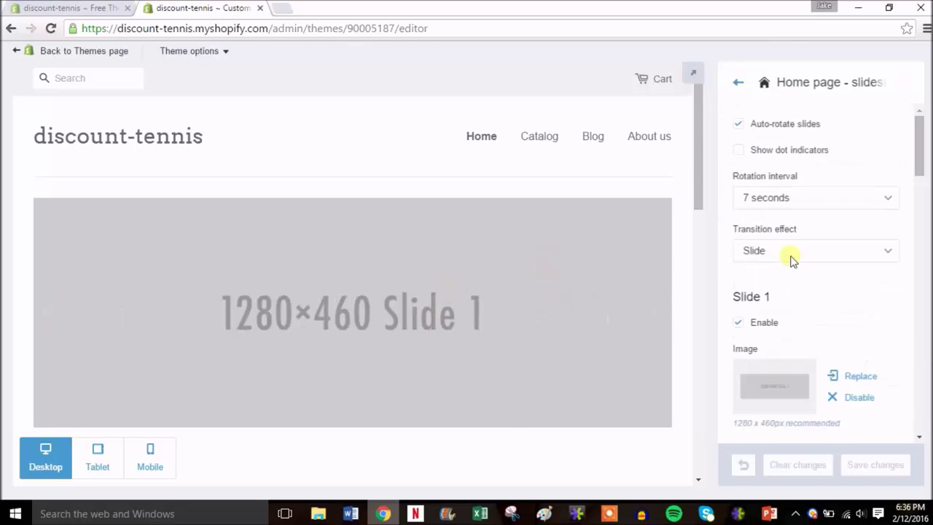
left_click_drag(914, 167, 923, 191)
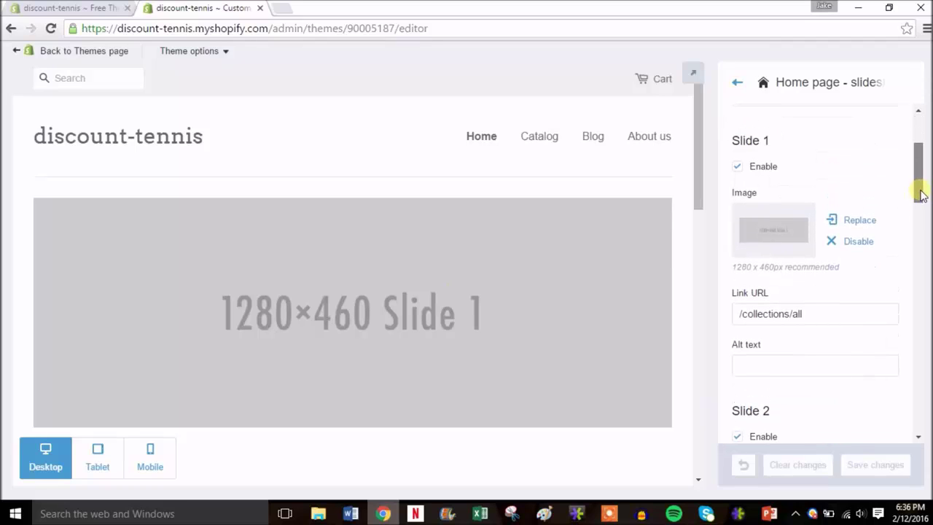
- Set Slide 1's image to 'tennis' from the Shopify Sample Site folder
left_click(786, 233)
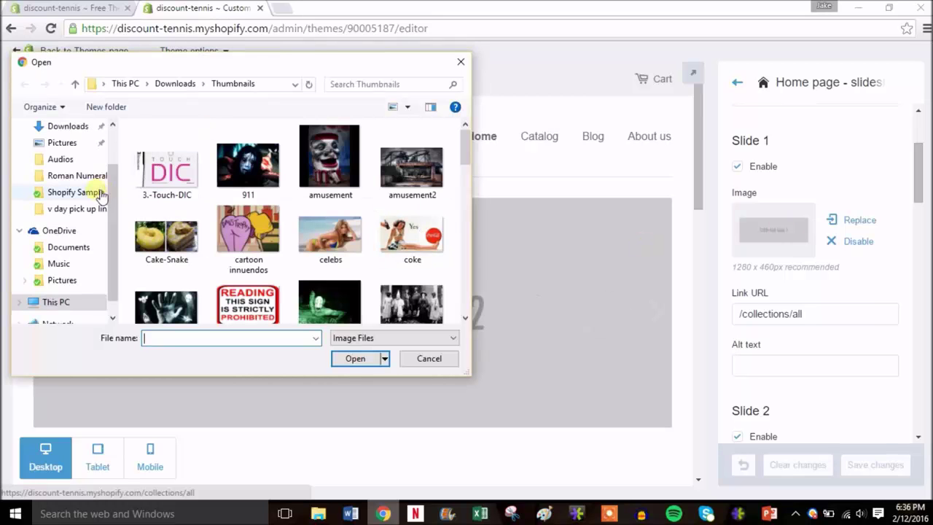
left_click(63, 280)
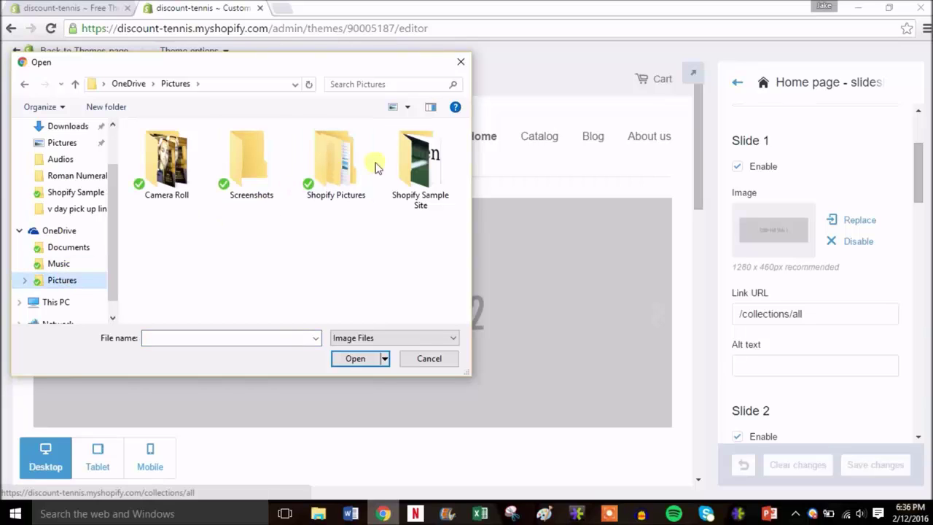
double_click(420, 160)
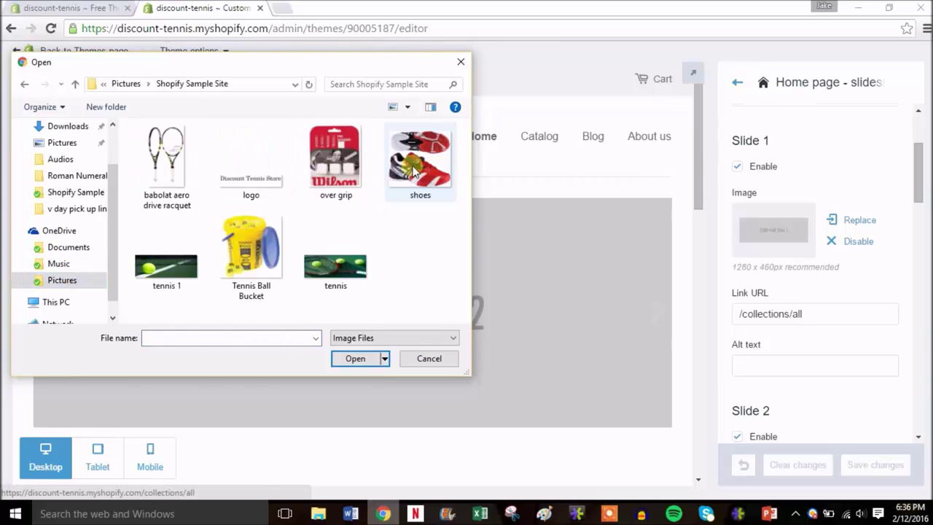
double_click(349, 263)
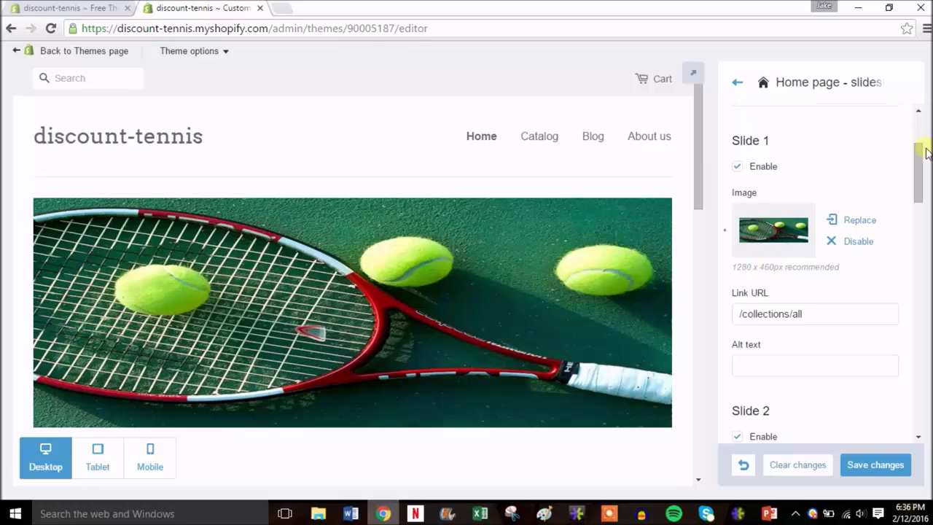
- Set Slide 2's image to 'tennis 1'
scroll(918, 157, "down", 1)
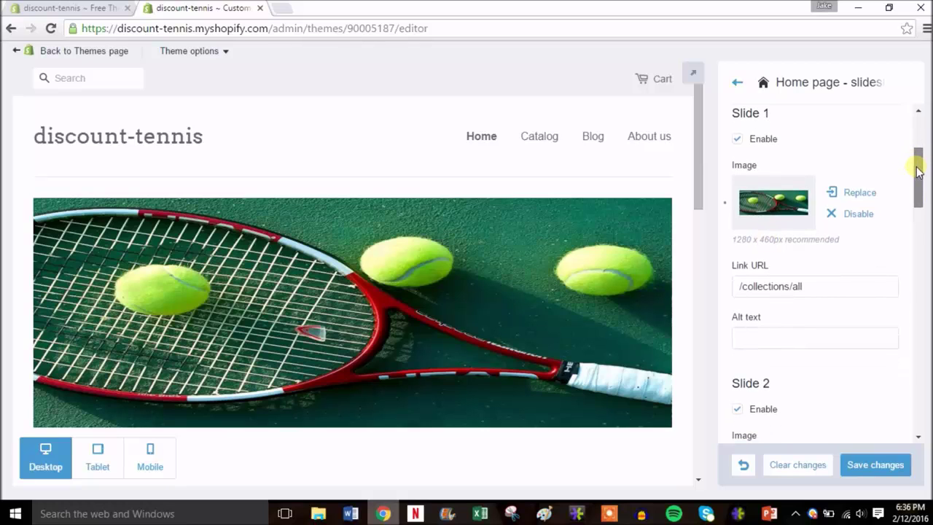
left_click_drag(918, 170, 918, 199)
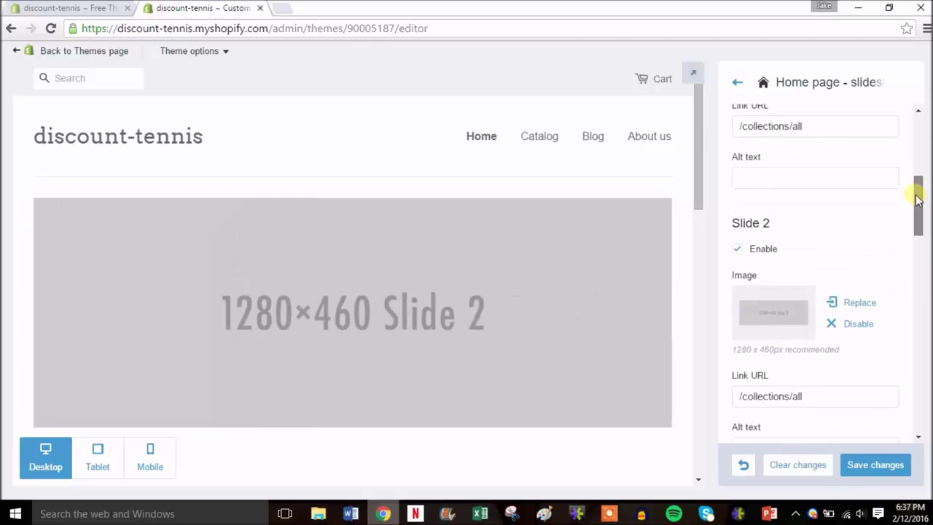
left_click(767, 315)
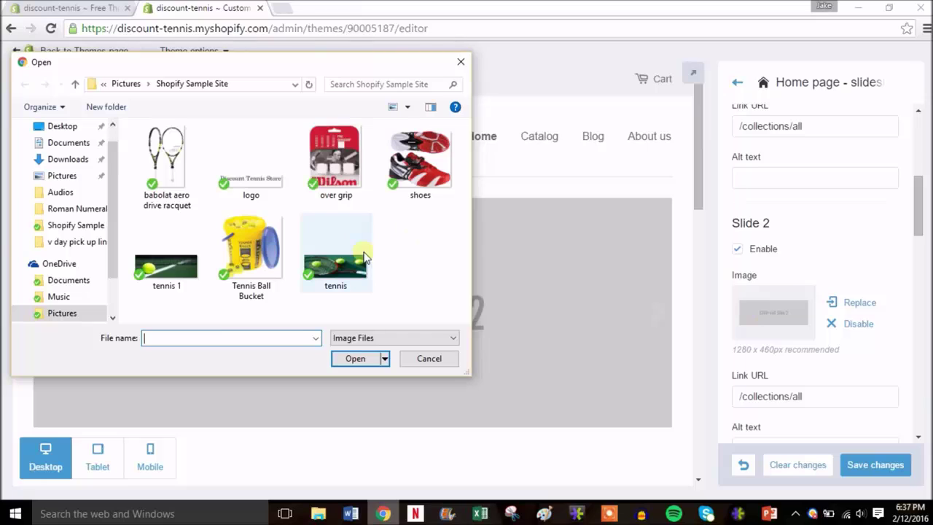
double_click(177, 269)
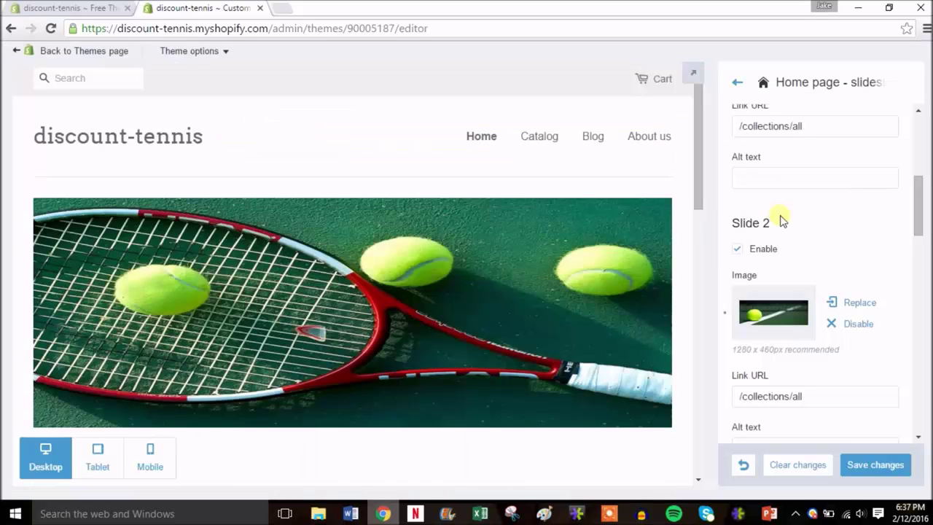
left_click_drag(918, 203, 929, 142)
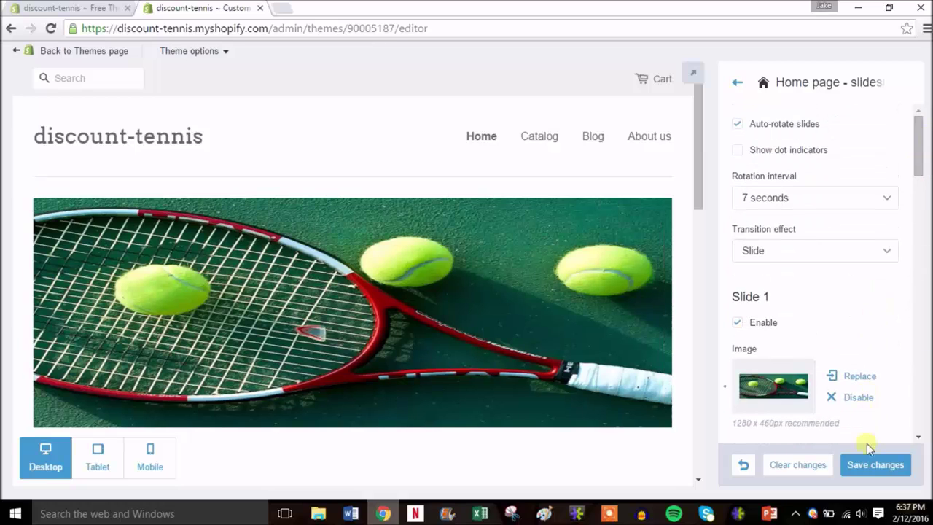
- Save the slideshow changes and go back to the theme section list down to Social media
left_click(872, 468)
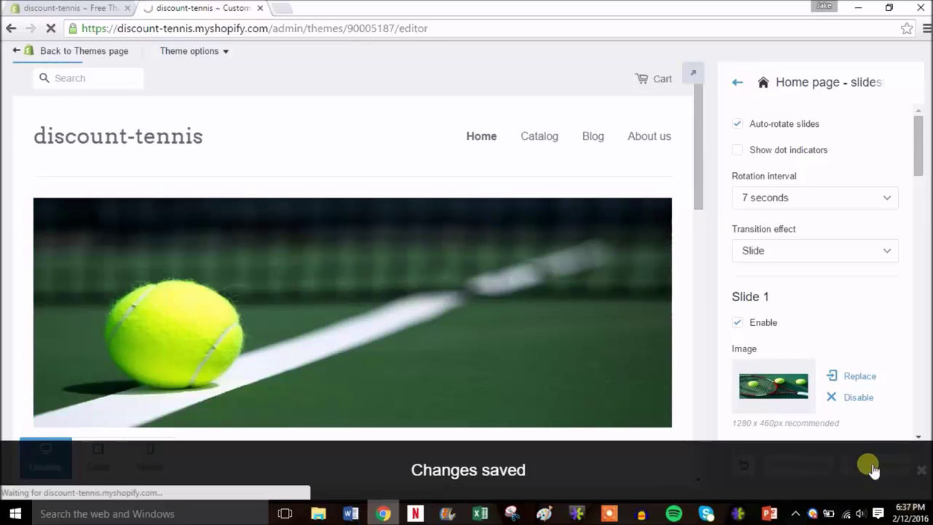
left_click(737, 84)
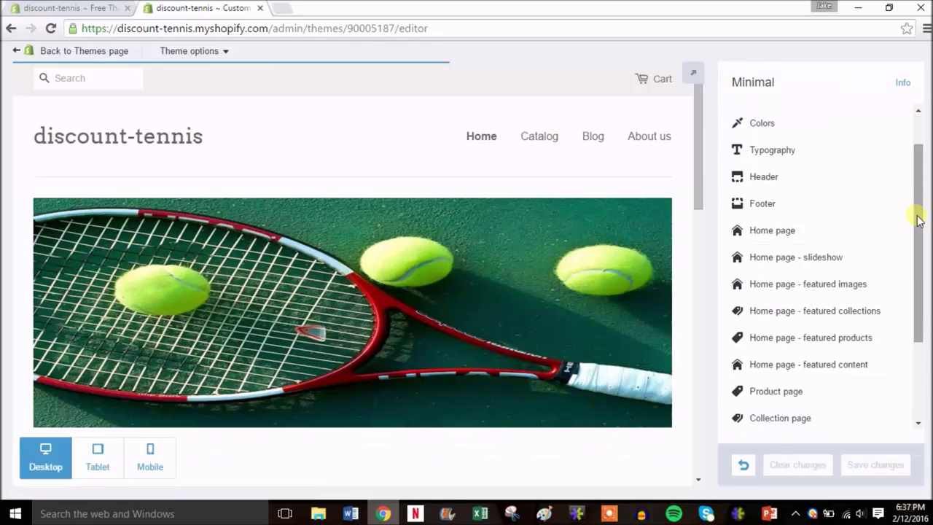
left_click_drag(917, 221, 917, 245)
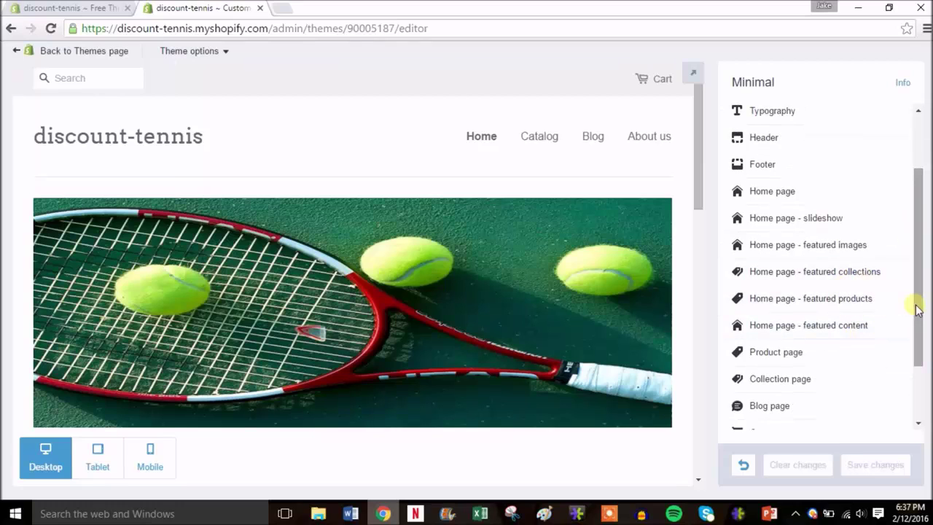
left_click_drag(917, 310, 917, 370)
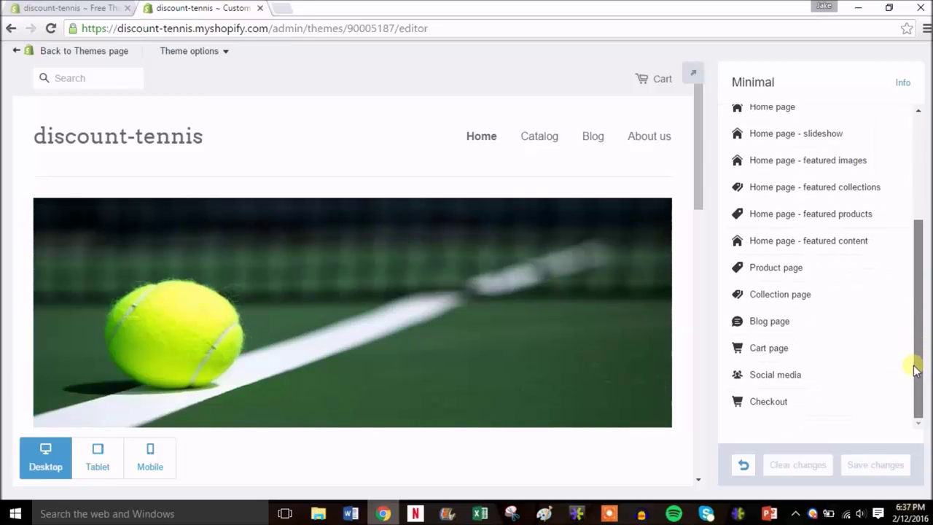
left_click(775, 375)
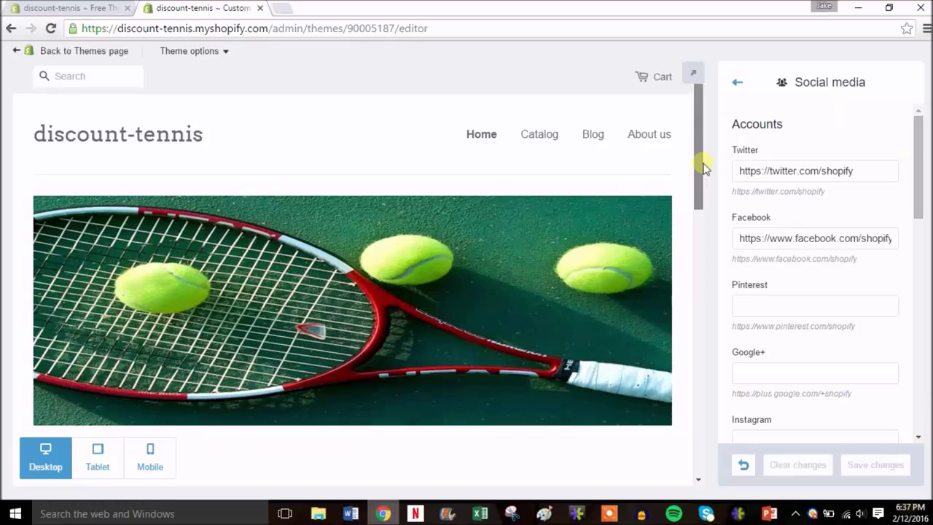
left_click_drag(702, 166, 688, 418)
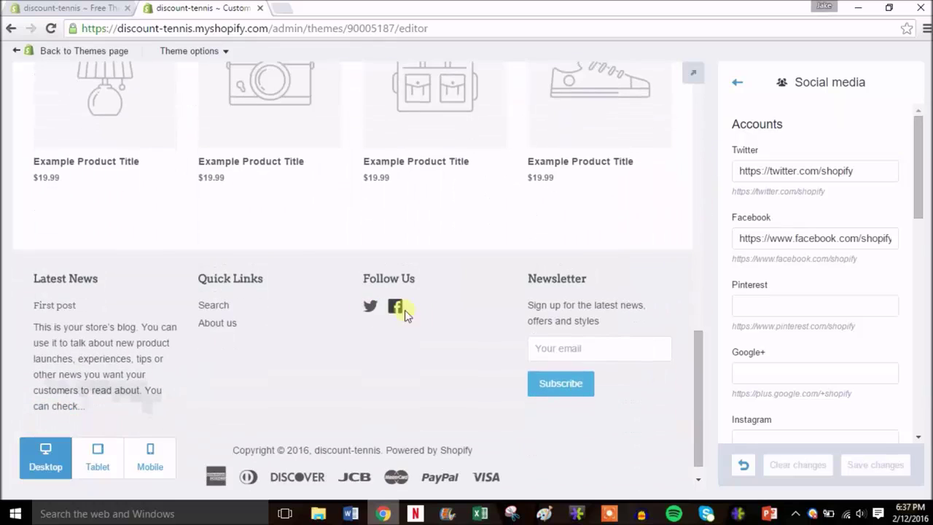
left_click(371, 308)
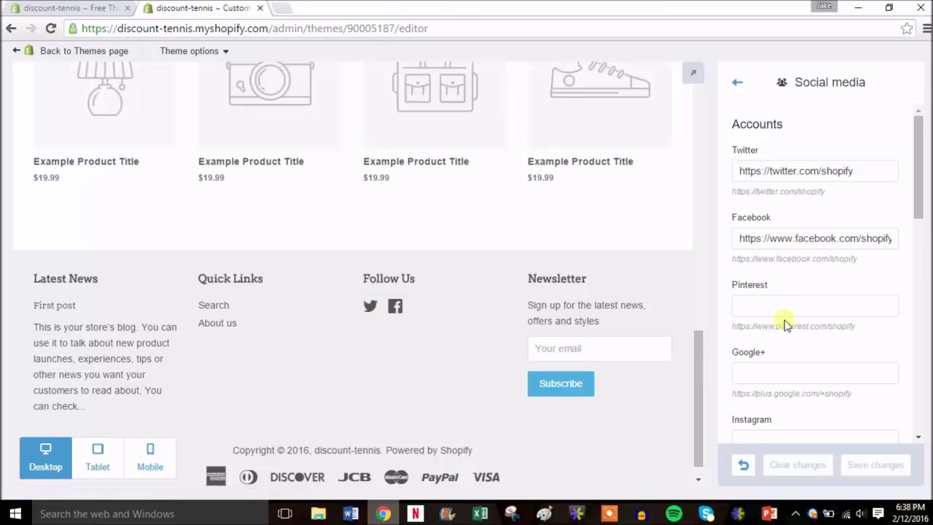
mouse_move(922, 202)
left_mouse_down()
mouse_move(919, 371)
mouse_move(918, 198)
left_mouse_up()
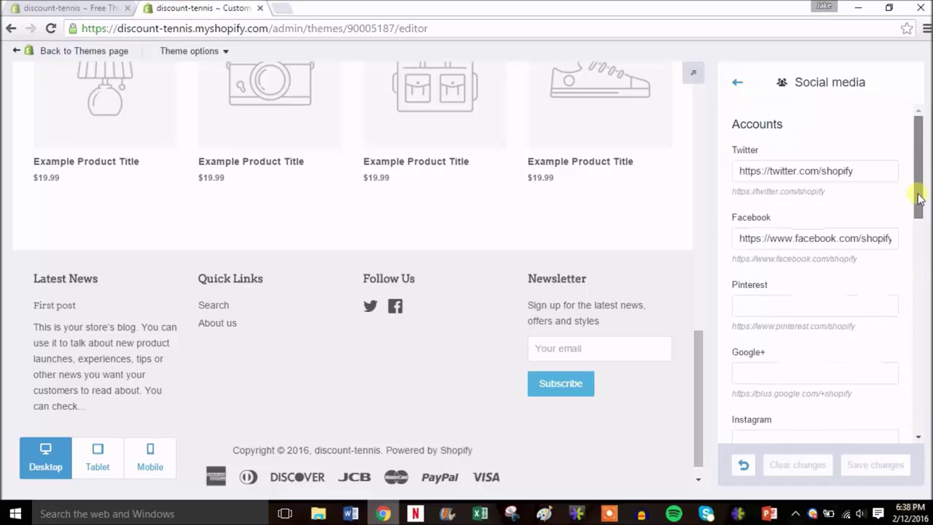
left_click(738, 85)
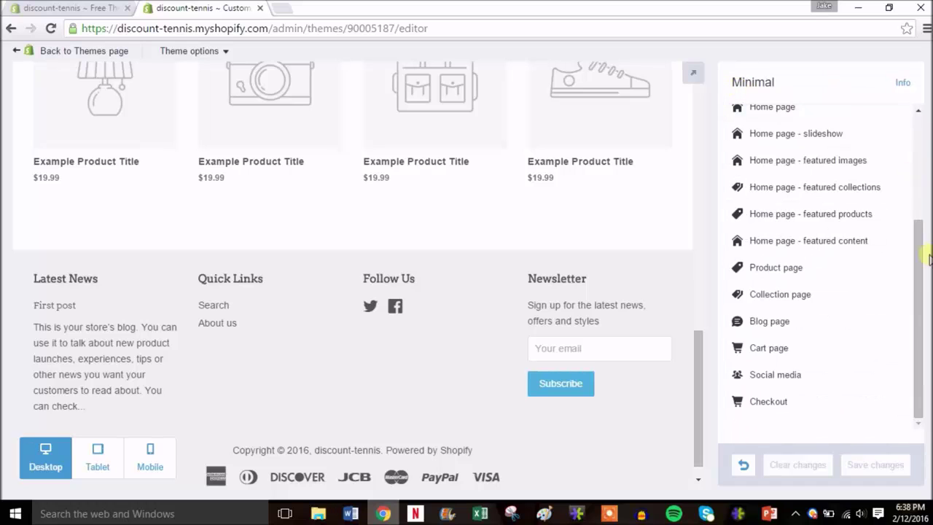
left_click_drag(924, 257, 916, 116)
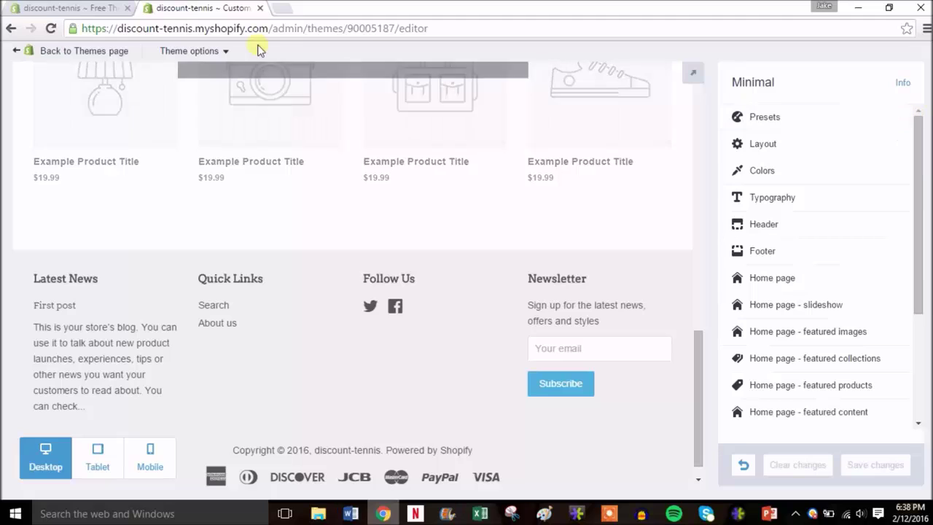
- Go back to the Themes page and open Settings > Payments
left_click(52, 52)
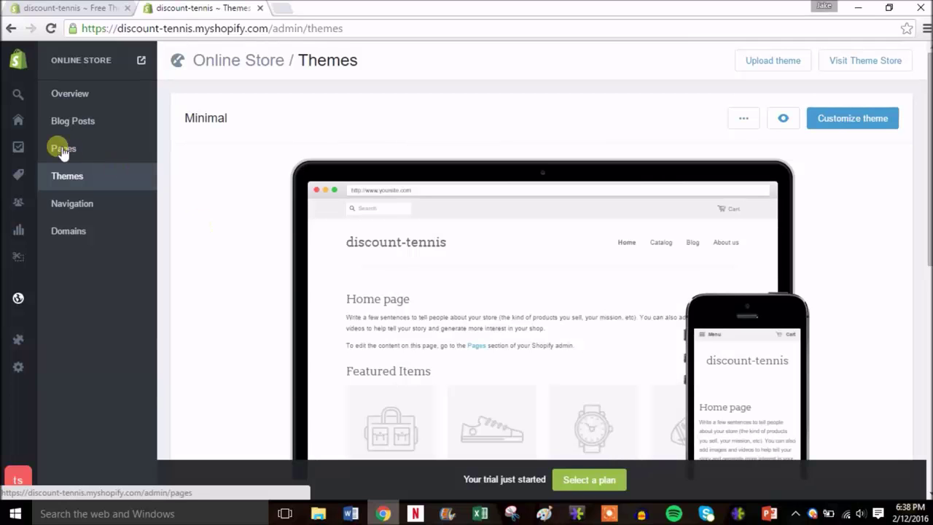
mouse_move(22, 259)
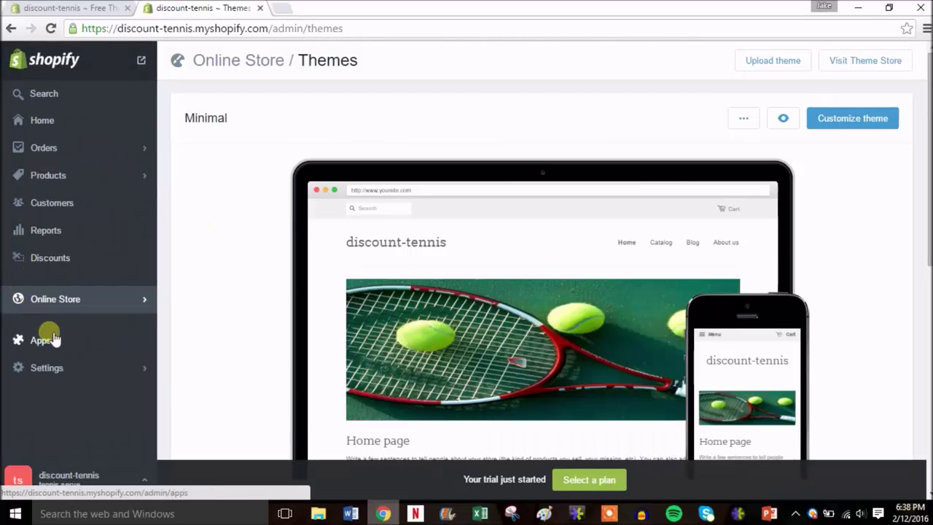
left_click(73, 370)
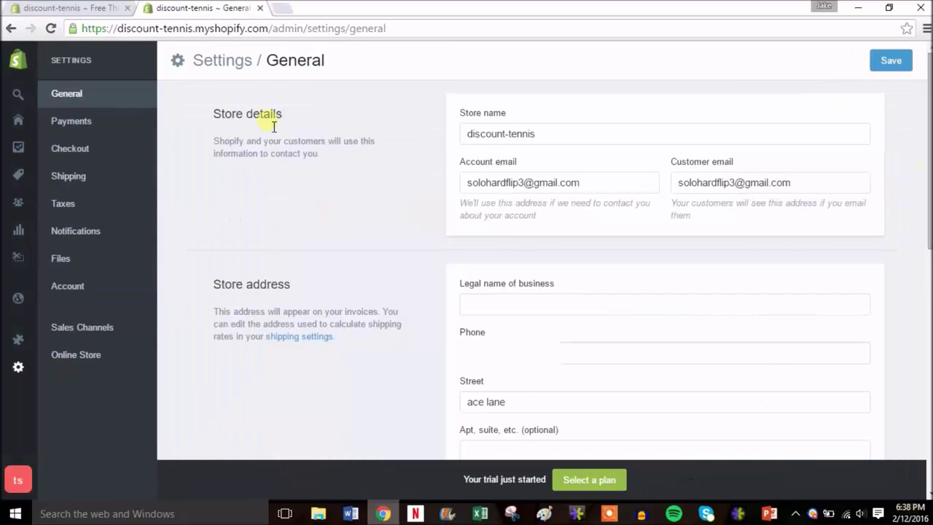
left_click(99, 124)
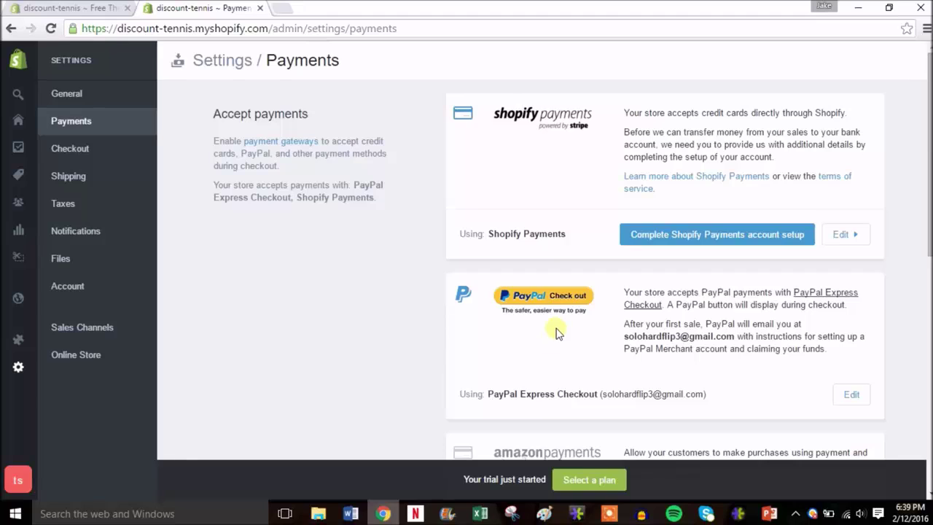
- Look over the Shopify Payments account setup form, then go back to Payments without completing it
left_click(696, 236)
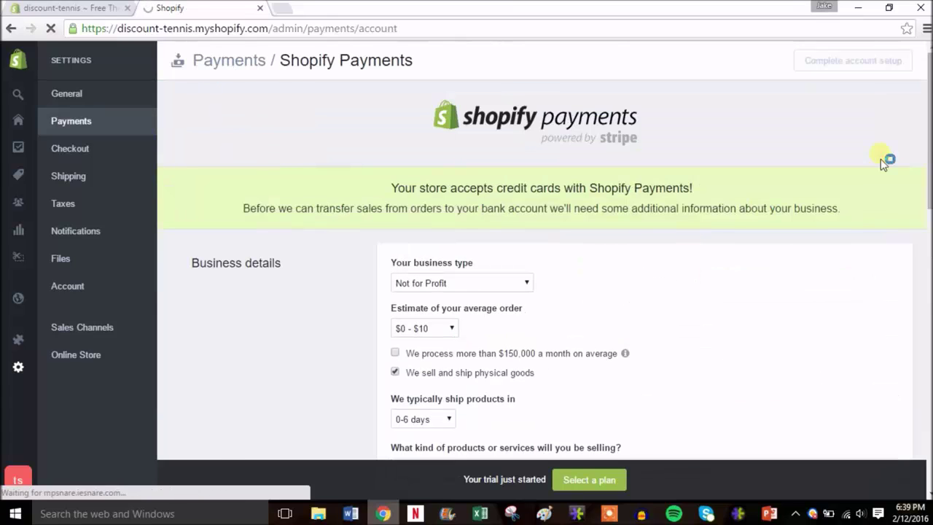
left_click_drag(928, 149, 928, 193)
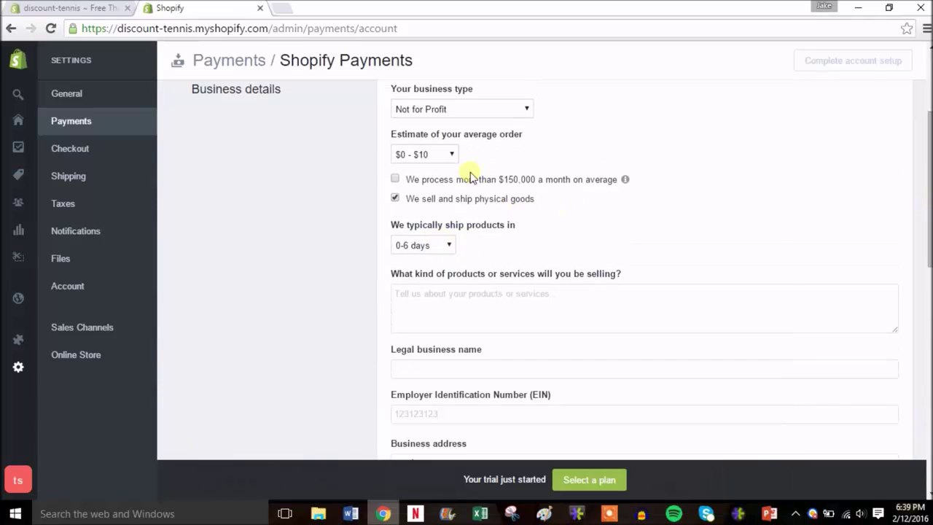
scroll(547, 270, "down", 5)
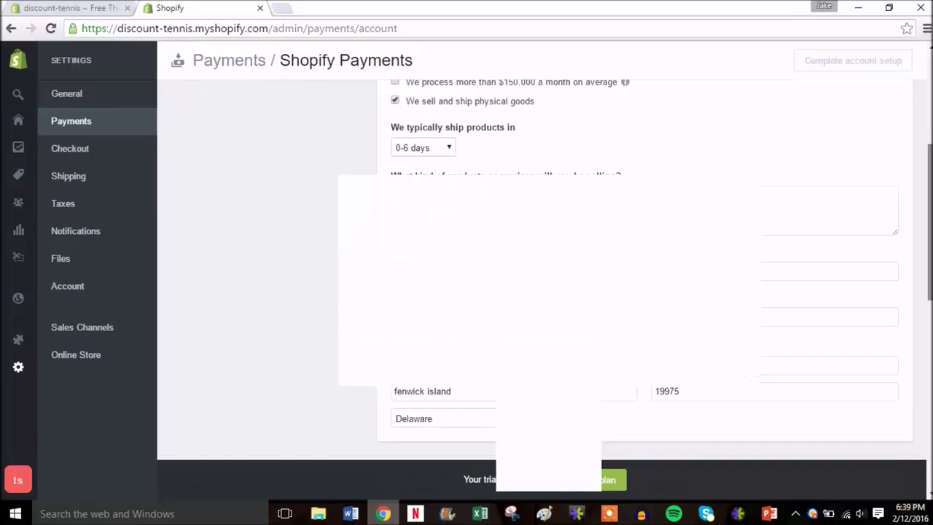
scroll(327, 100, "up", 4)
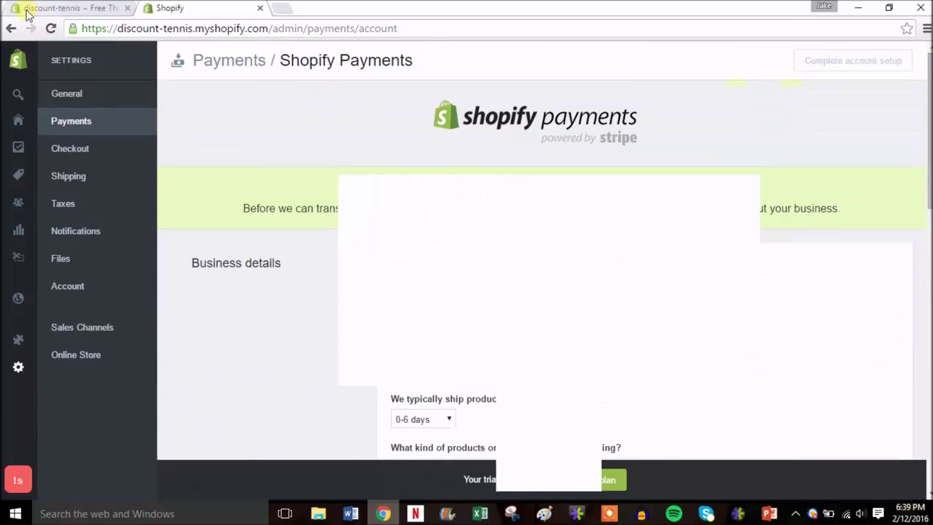
left_click(11, 29)
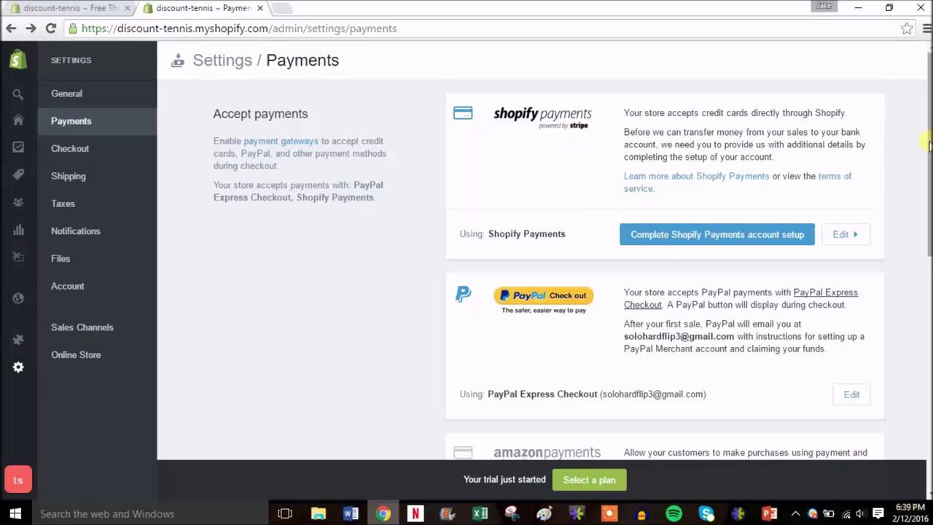
- Review the alternative payment methods list without choosing one, then open Checkout settings
left_click_drag(929, 144, 929, 261)
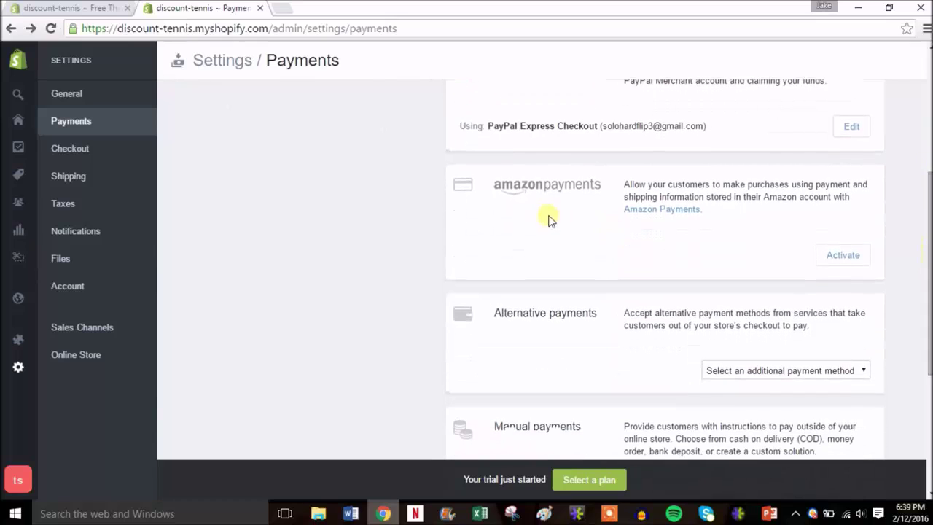
left_click(837, 370)
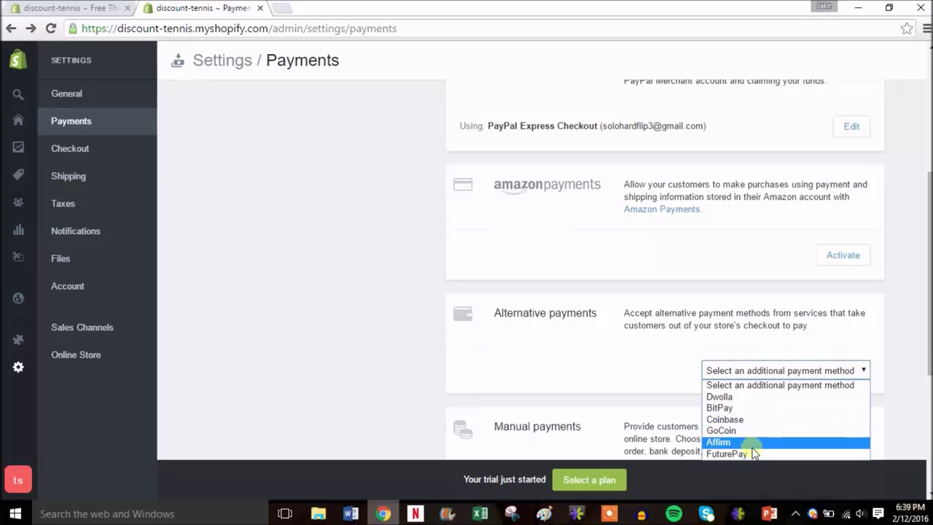
left_click(903, 302)
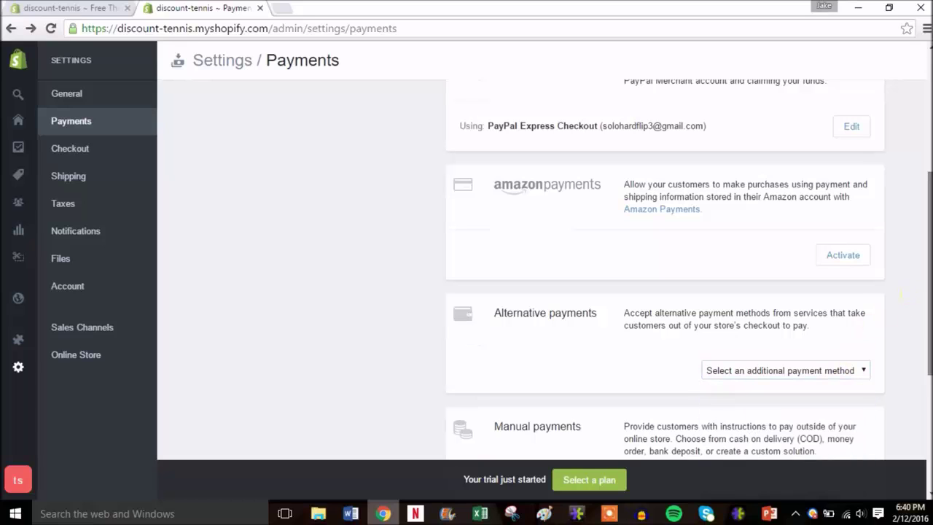
scroll(903, 302, "up", 4)
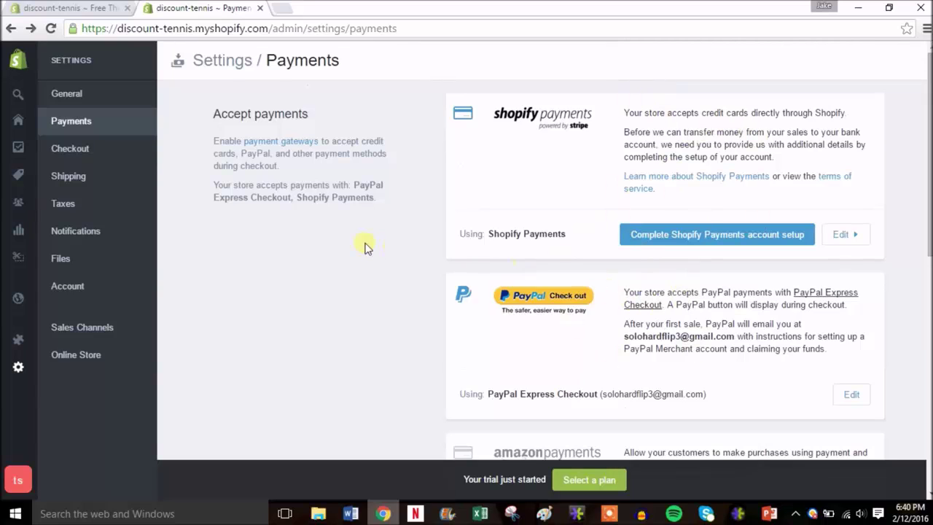
left_click(85, 150)
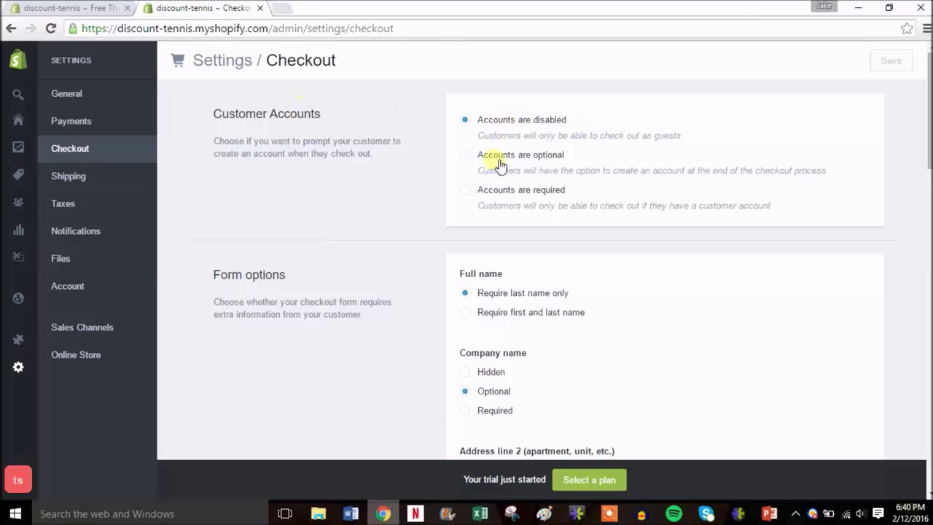
- Choose 'Accounts are optional' under Customer Accounts, then scroll down to the refund, privacy and TOS statements
left_click(513, 159)
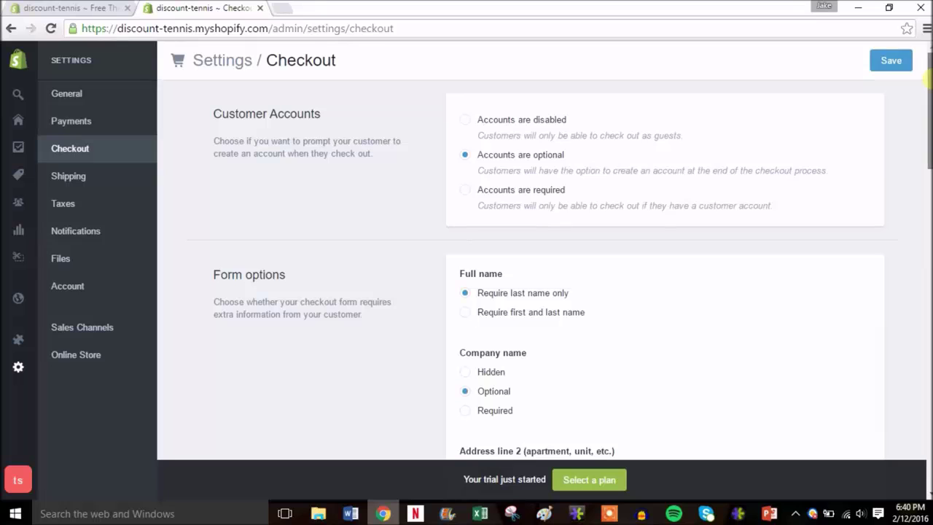
scroll(522, 196, "down", 1)
scroll(522, 196, "down", 1)
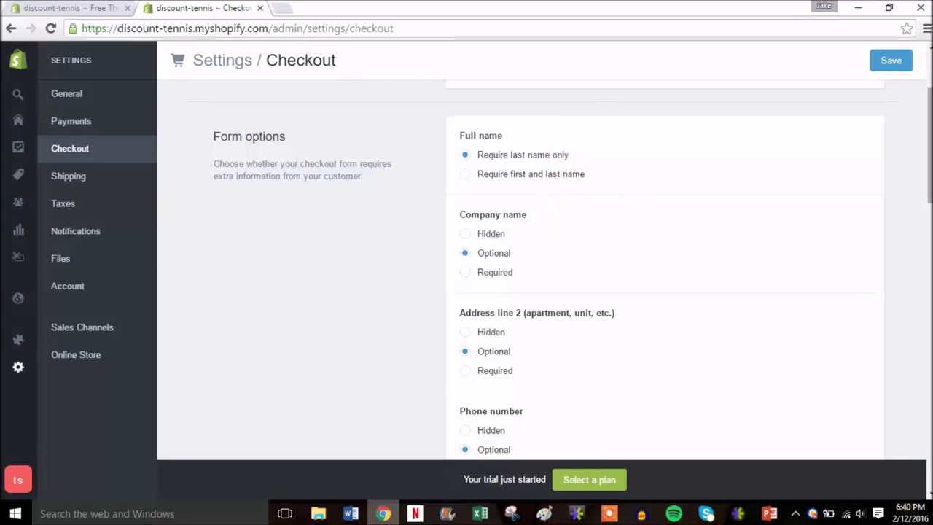
scroll(547, 270, "down", 2)
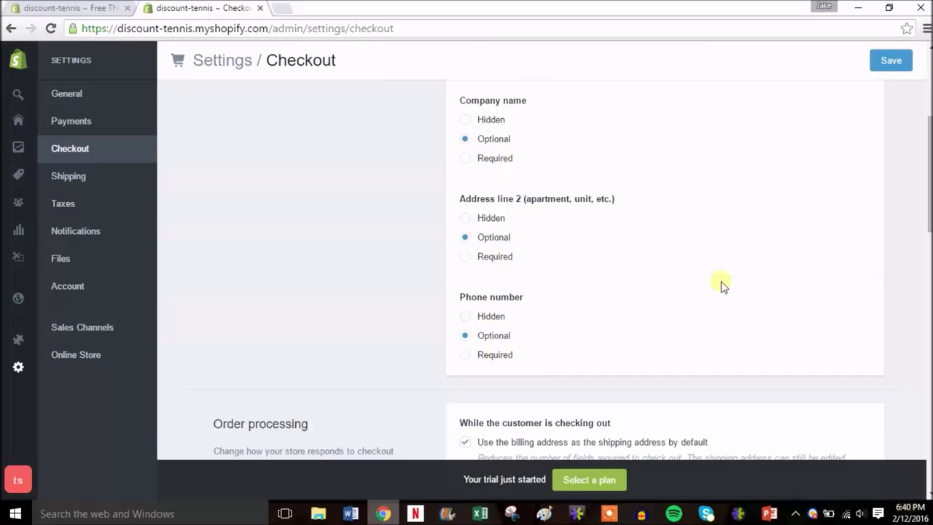
left_click_drag(929, 171, 930, 332)
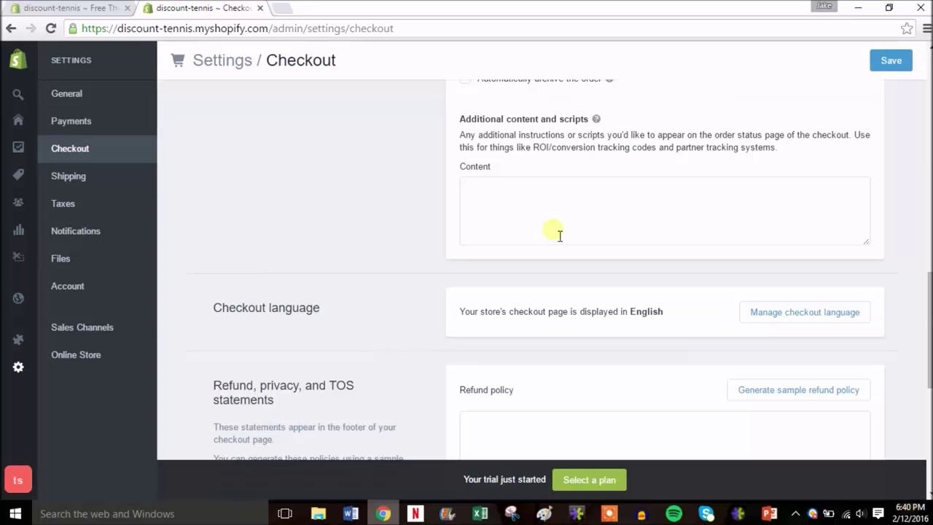
left_click(554, 227)
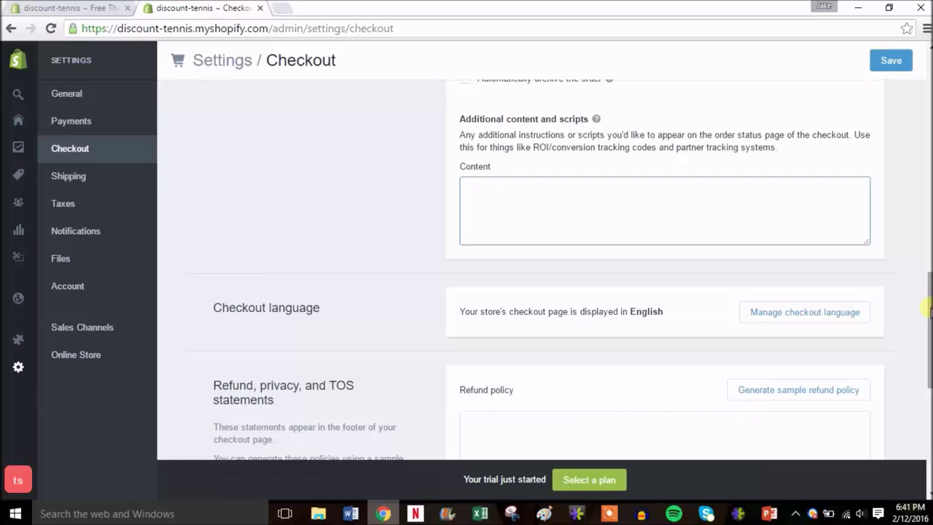
left_click_drag(930, 311, 928, 378)
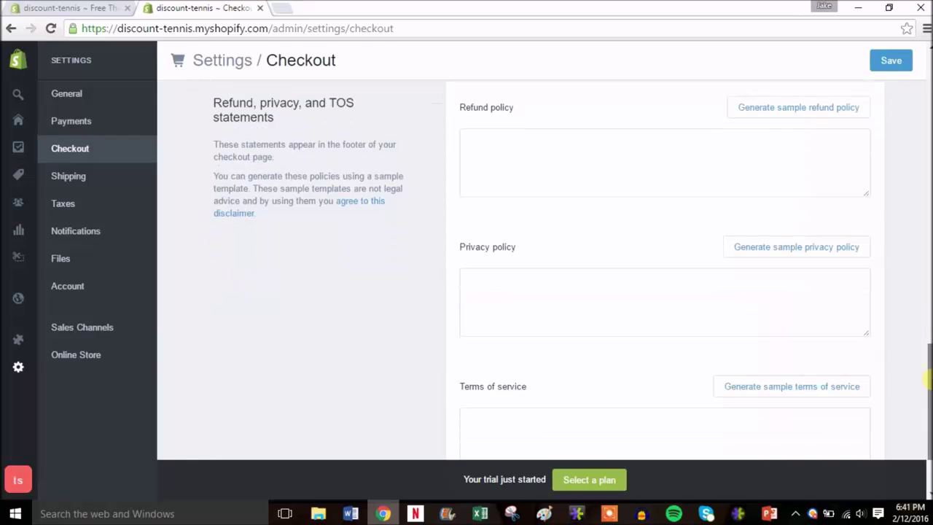
- Generate the sample refund policy, privacy policy and terms of service
left_click(749, 110)
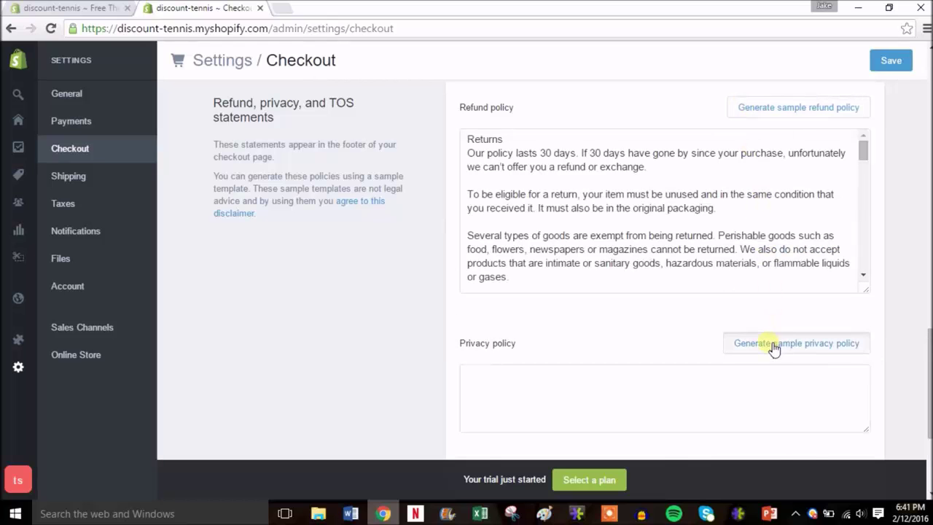
left_click(774, 349)
left_click_drag(929, 380, 928, 394)
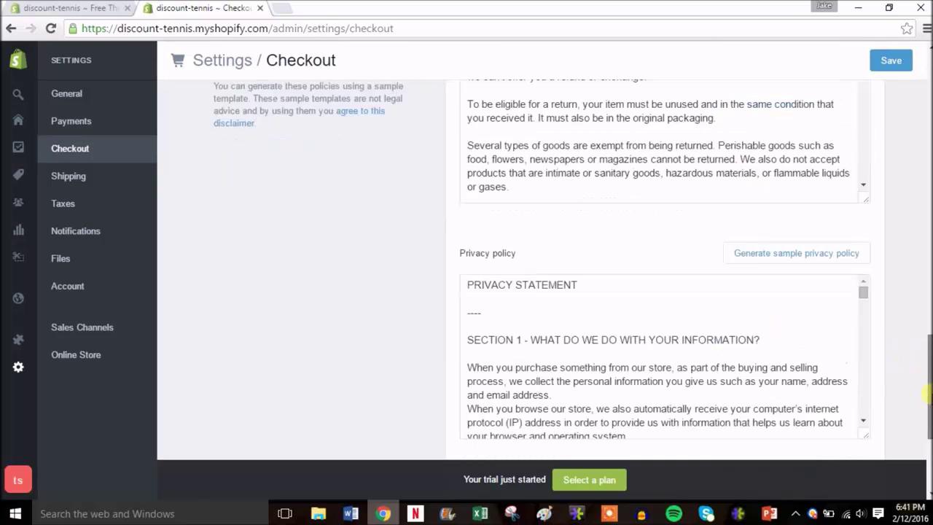
scroll(927, 394, "down", 3)
left_click(788, 303)
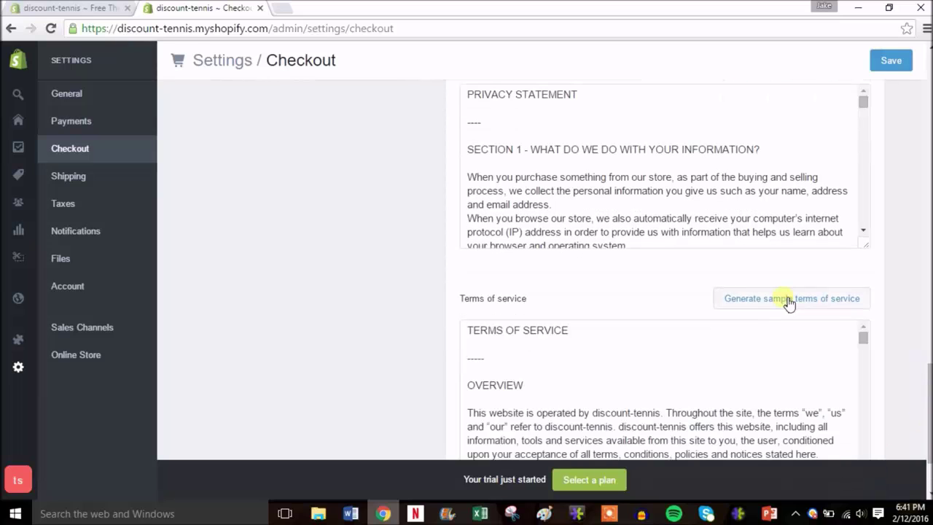
left_click_drag(929, 387, 927, 355)
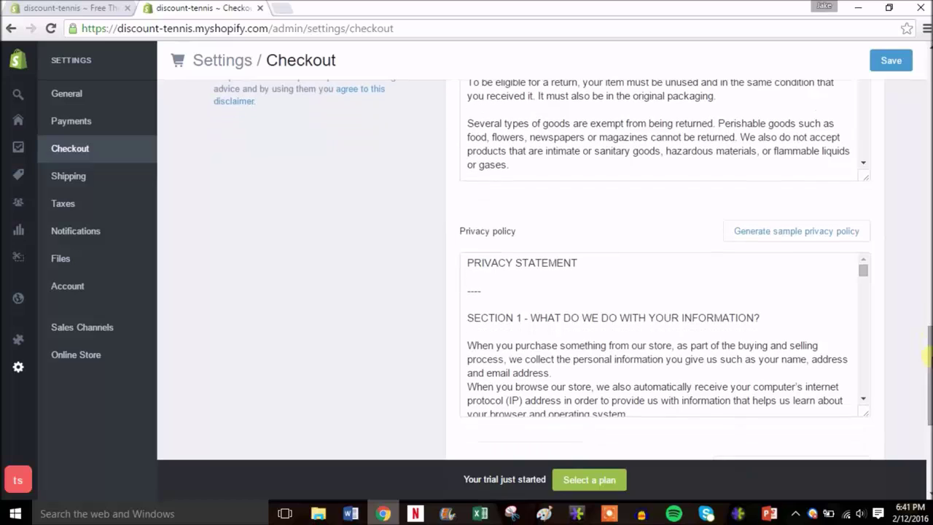
left_click_drag(863, 277, 877, 261)
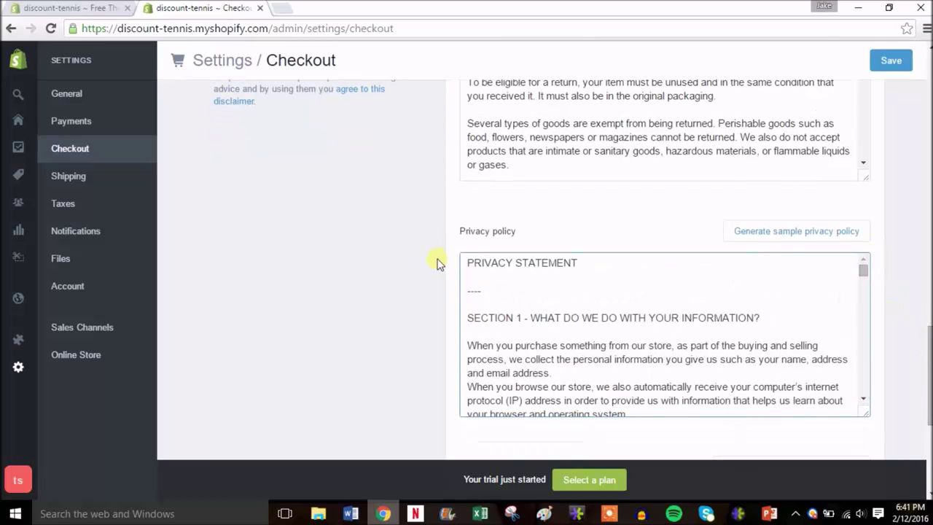
- Copy the whole privacy policy text and save the checkout settings
left_click_drag(471, 266, 620, 340)
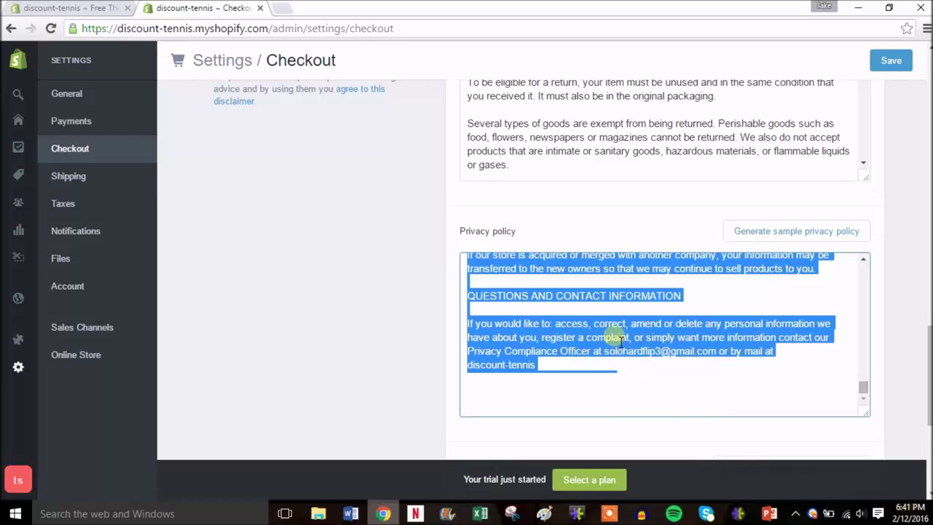
left_click_drag(930, 358, 928, 255)
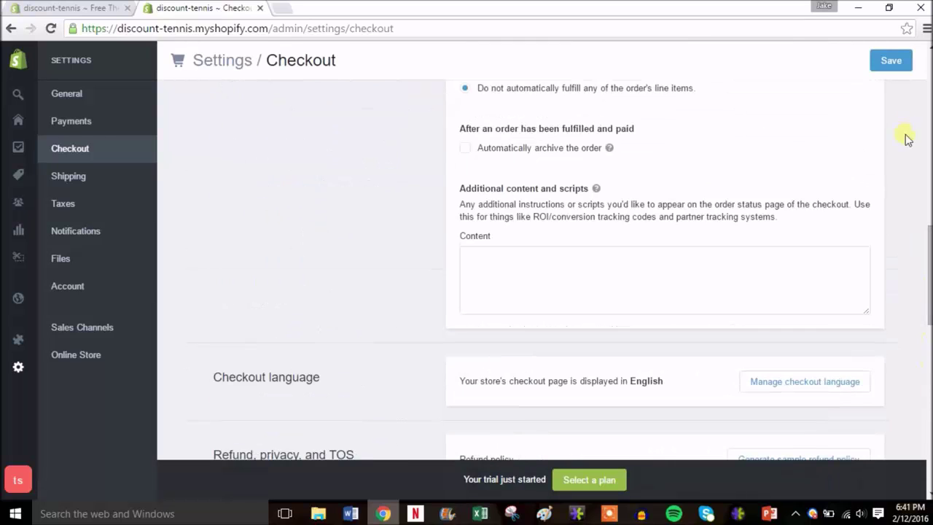
left_click(899, 63)
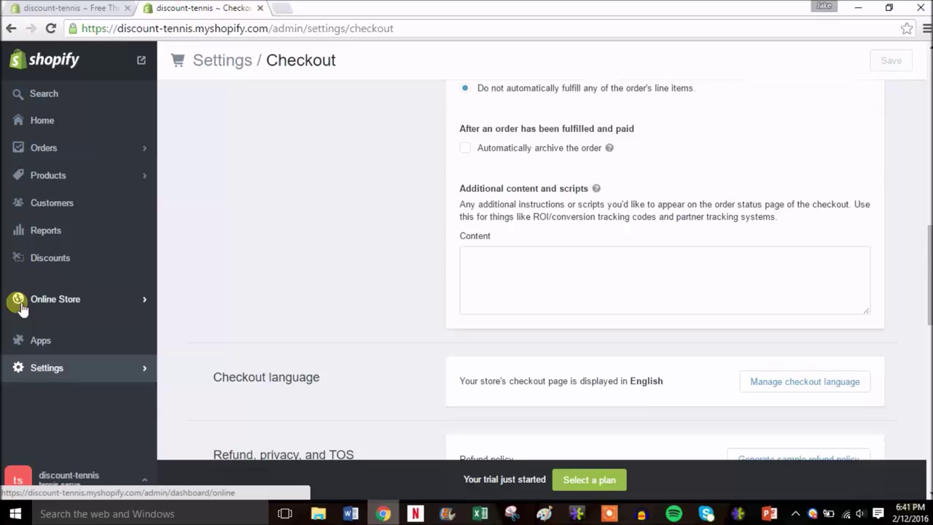
- Start a new blank page under Online Store > Pages
left_click(21, 303)
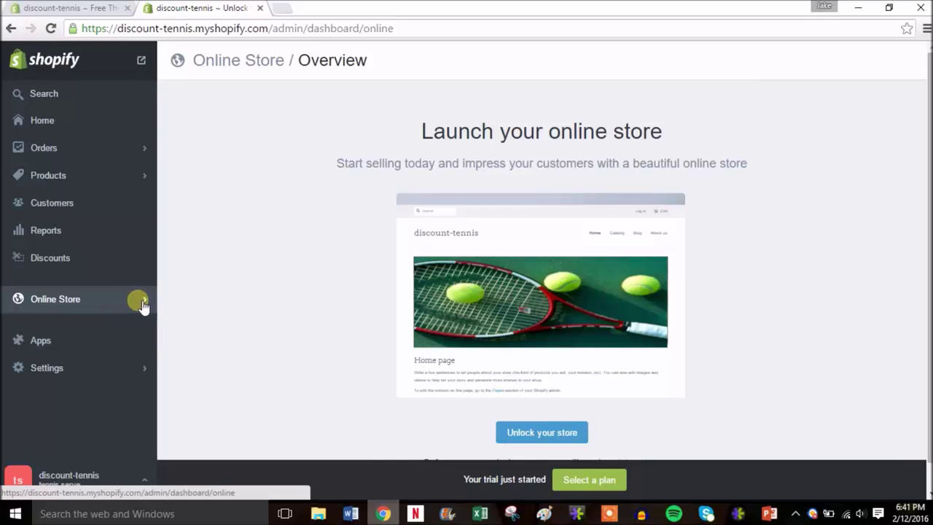
left_click(142, 305)
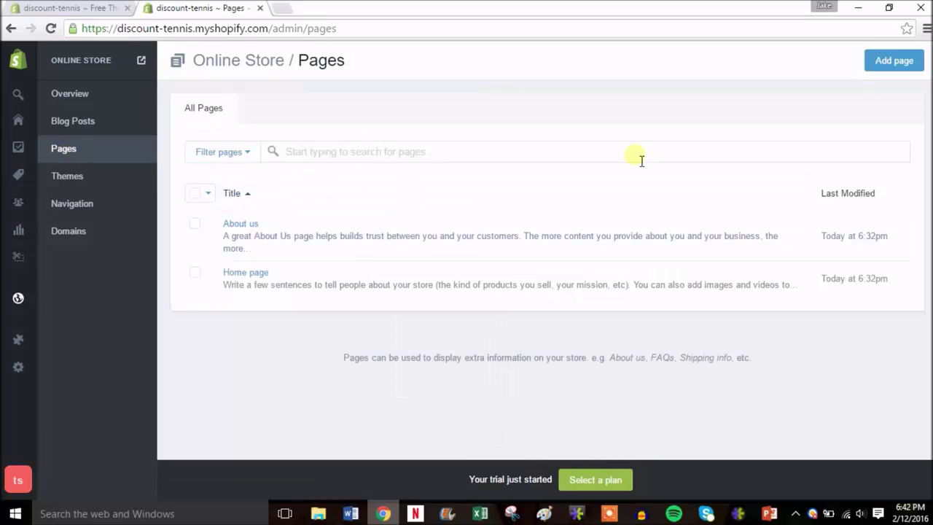
left_click(896, 61)
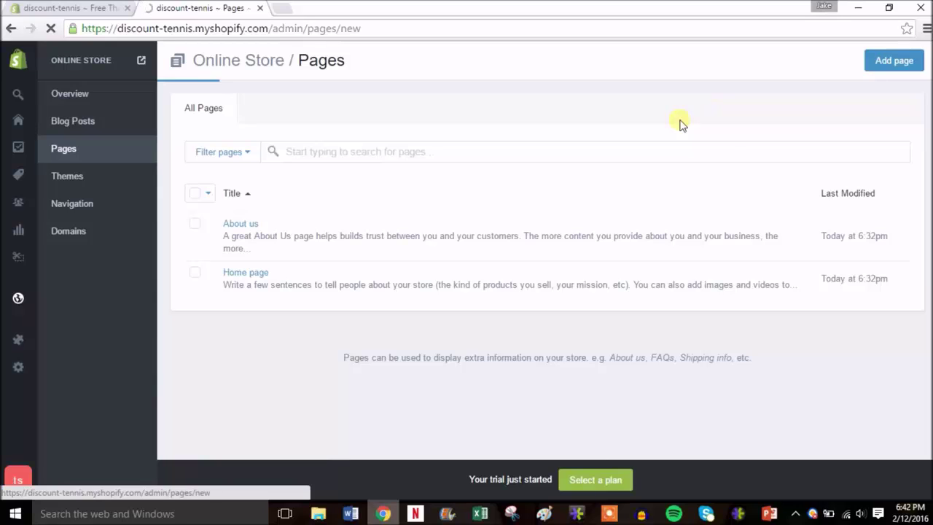
- Create a page titled 'Privacy Policy' with the pasted sample privacy statement as content, and save it
left_click(431, 163)
type("Pri")
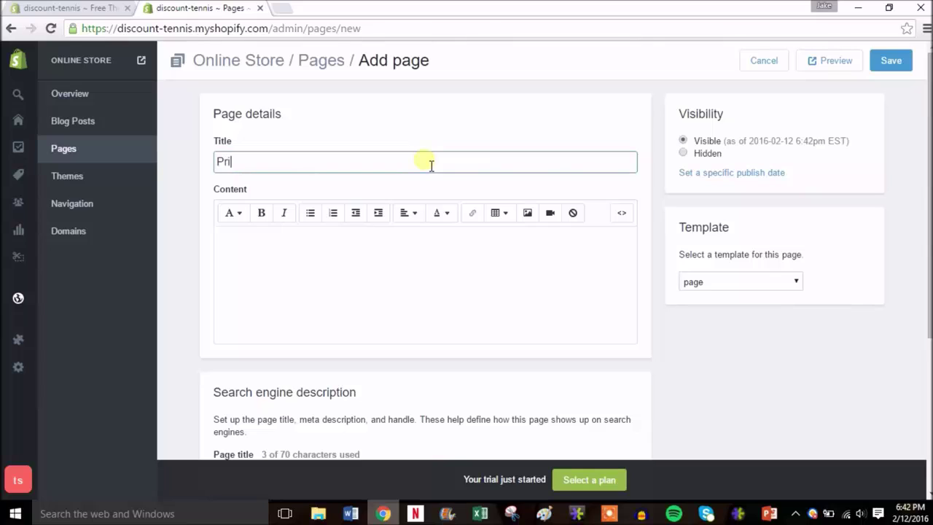
type("vacy Policy")
left_click(348, 274)
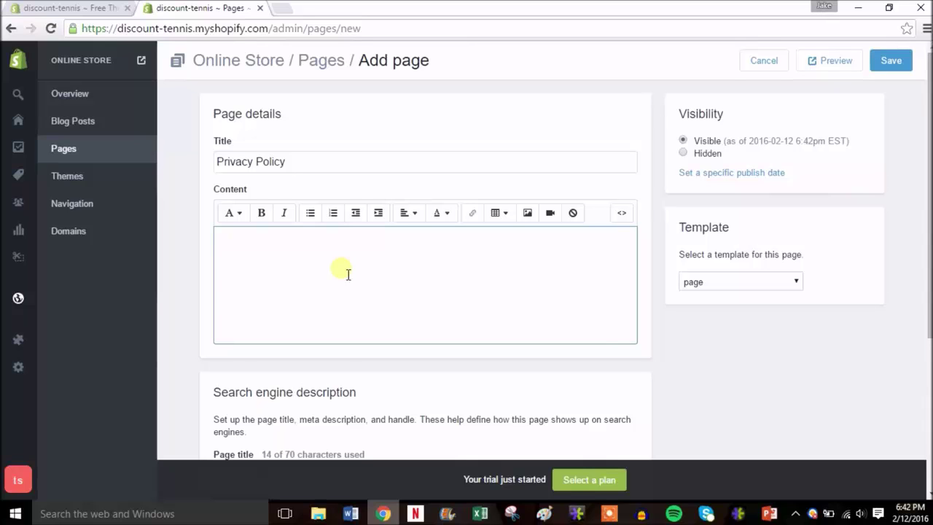
key("ctrl+v")
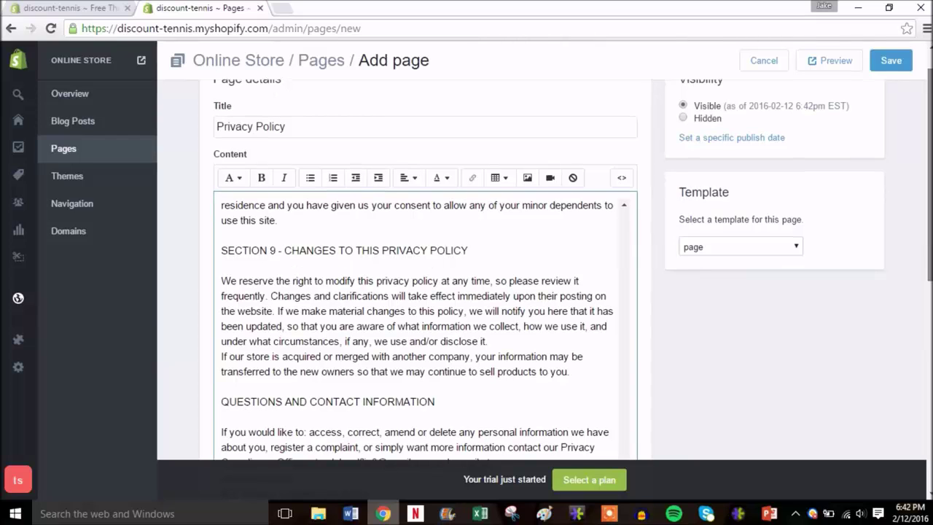
scroll(435, 221, "down", 2)
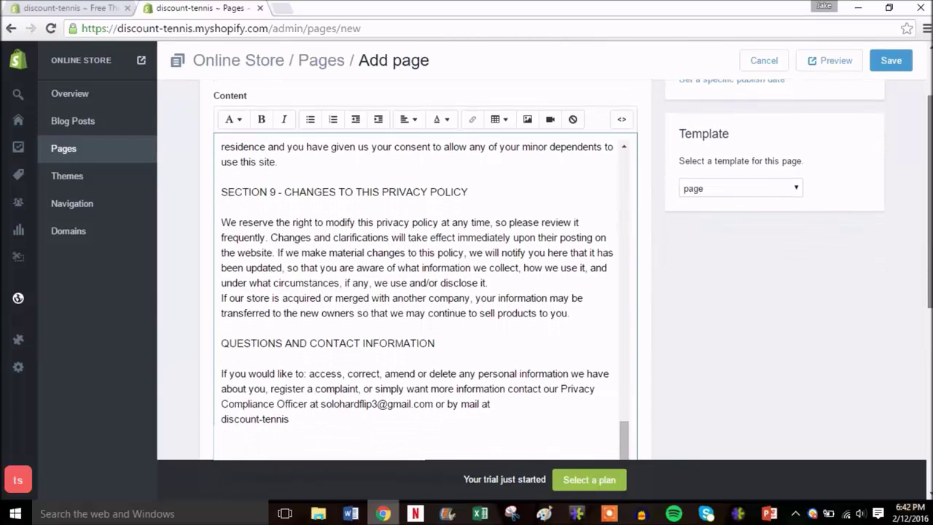
scroll(425, 221, "up", 2)
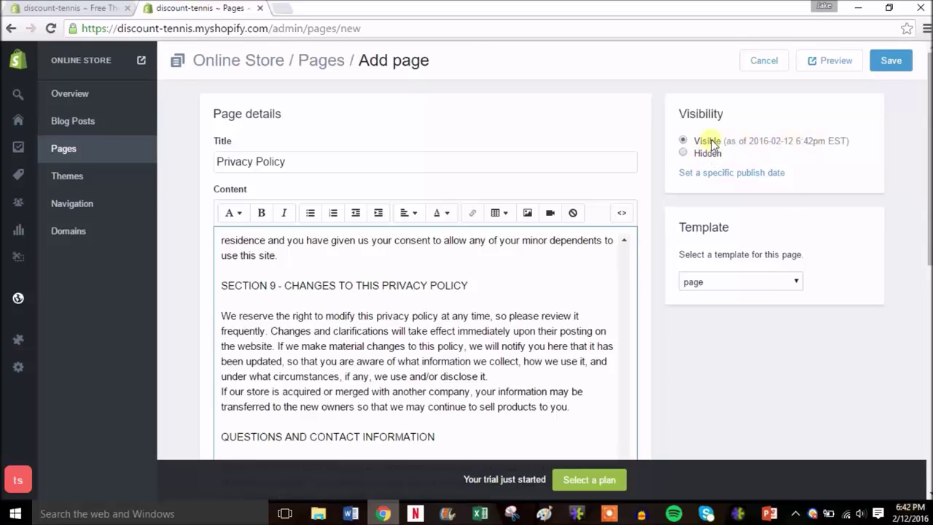
left_click(895, 63)
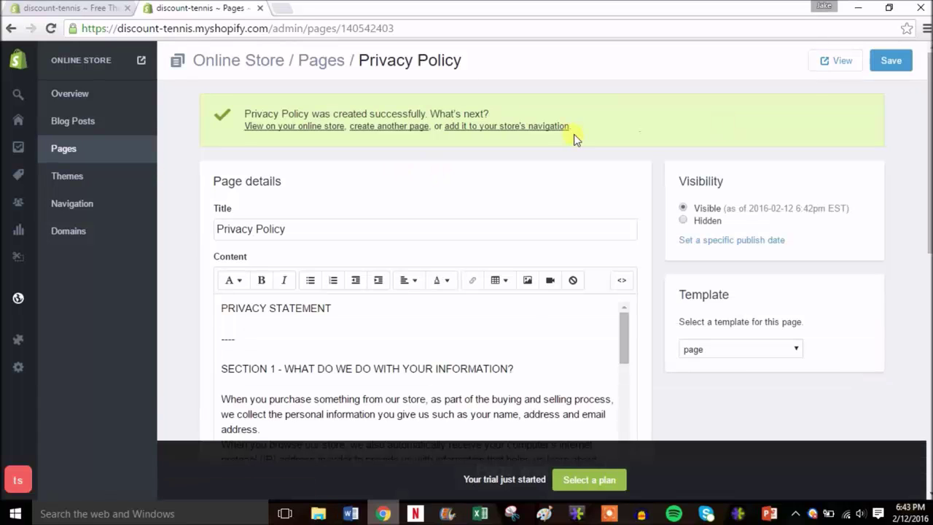
right_click(830, 61)
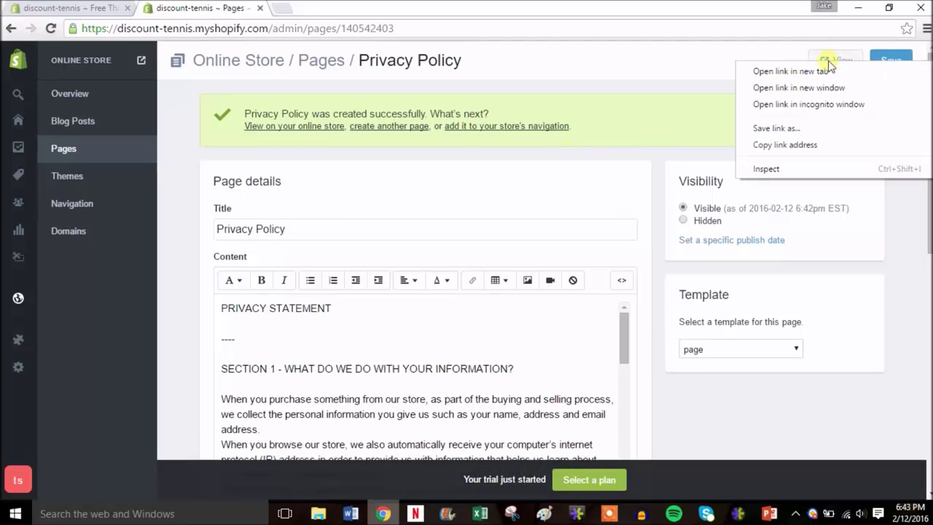
left_click(816, 71)
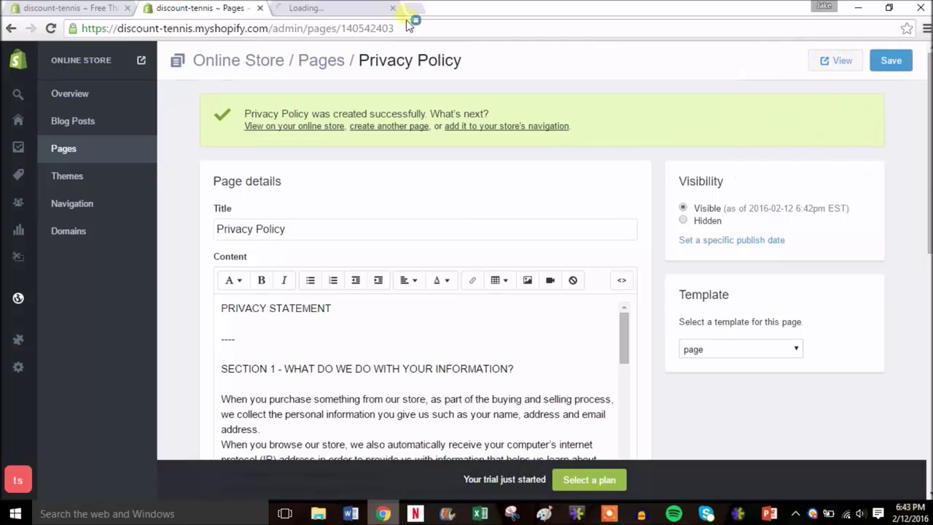
left_click(319, 10)
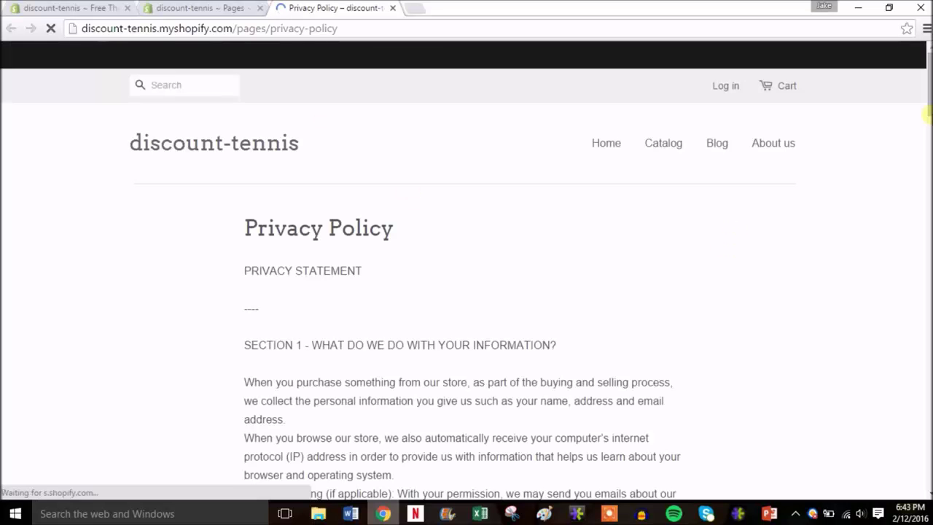
left_click_drag(928, 75, 928, 124)
scroll(926, 124, "down", 13)
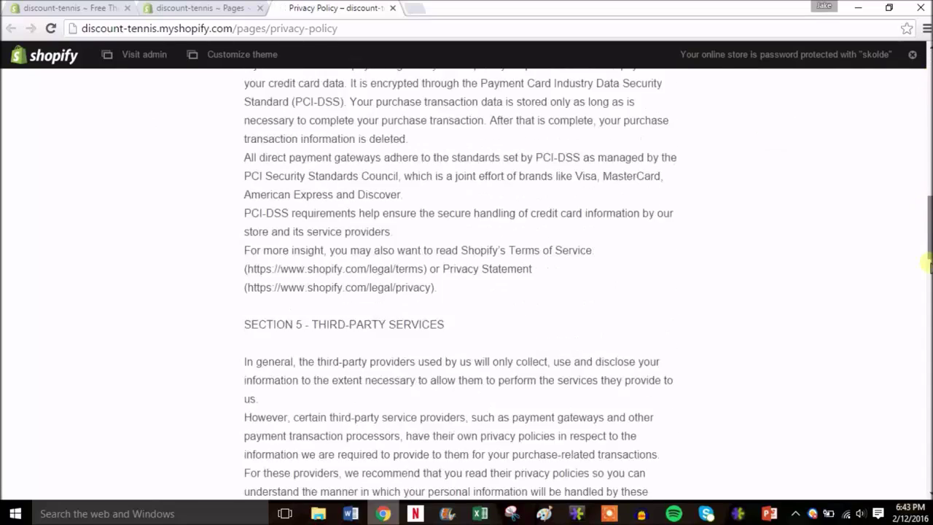
scroll(927, 203, "up", 18)
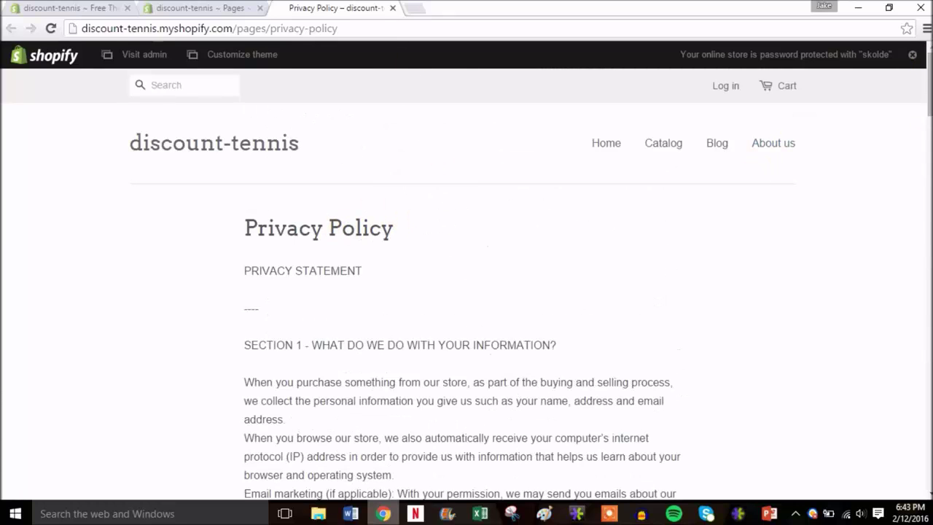
left_click(392, 8)
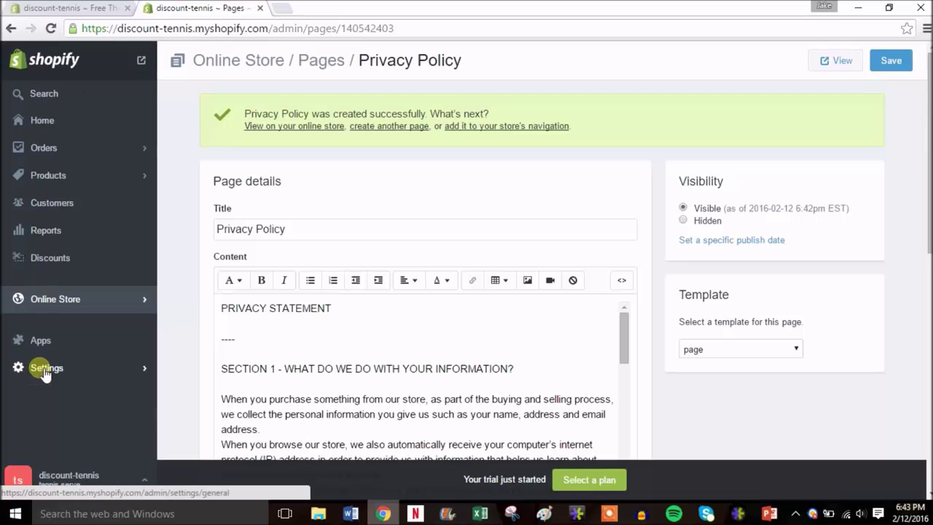
- Go to Settings > Shipping and scroll down to the Domestic and Rest of world shipping zones
left_click(45, 372)
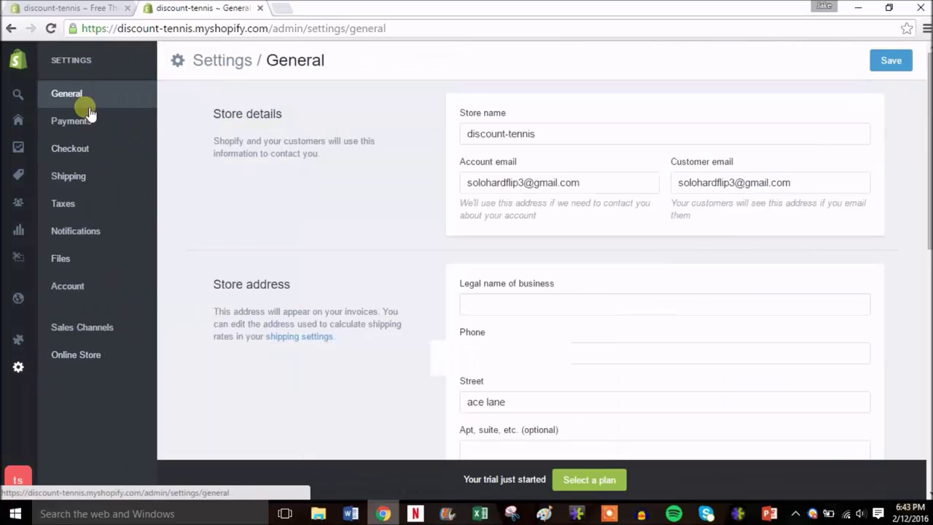
left_click(79, 180)
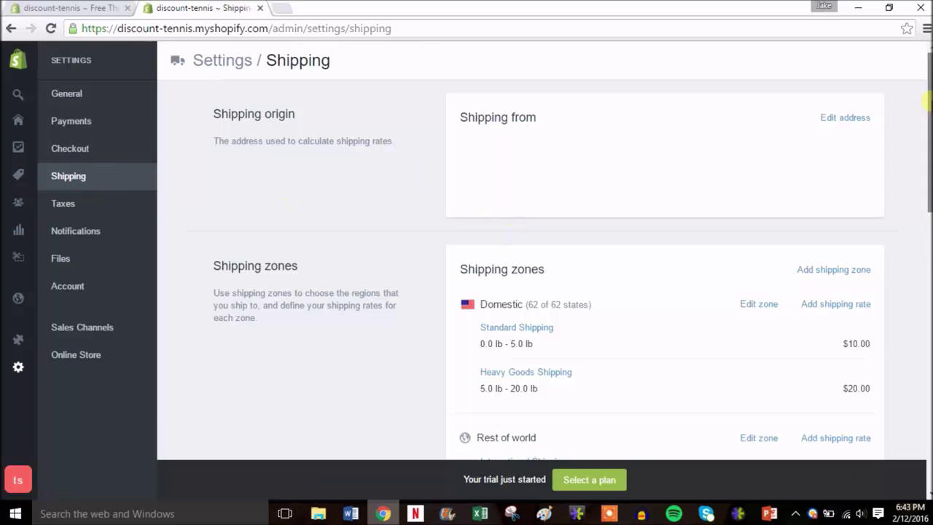
scroll(518, 241, "down", 2)
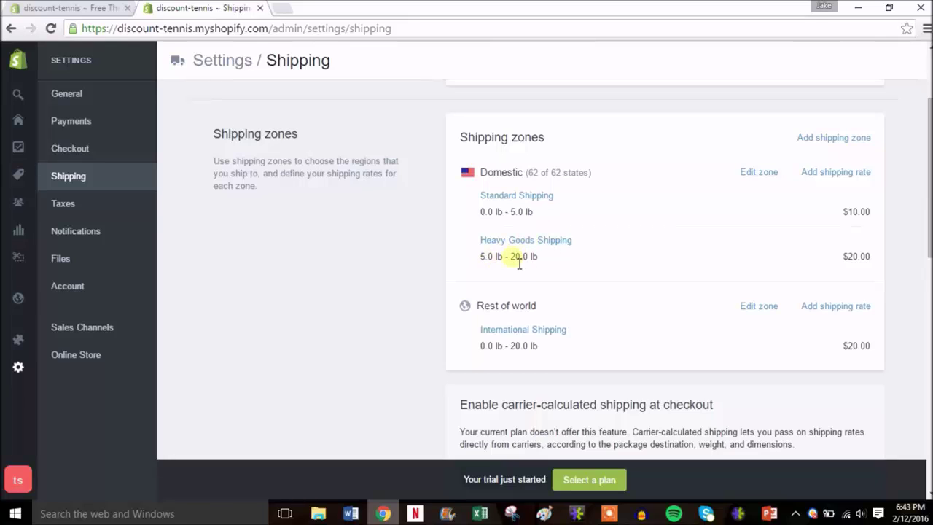
- Change the Domestic Standard Shipping (0.0–5.0 lb) cost to $5.00 and save it
left_click(539, 197)
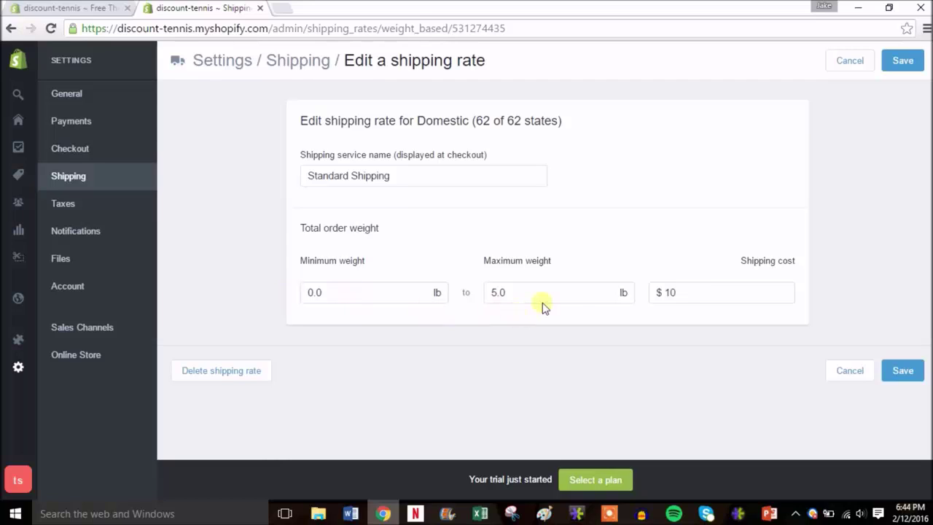
left_click(690, 297)
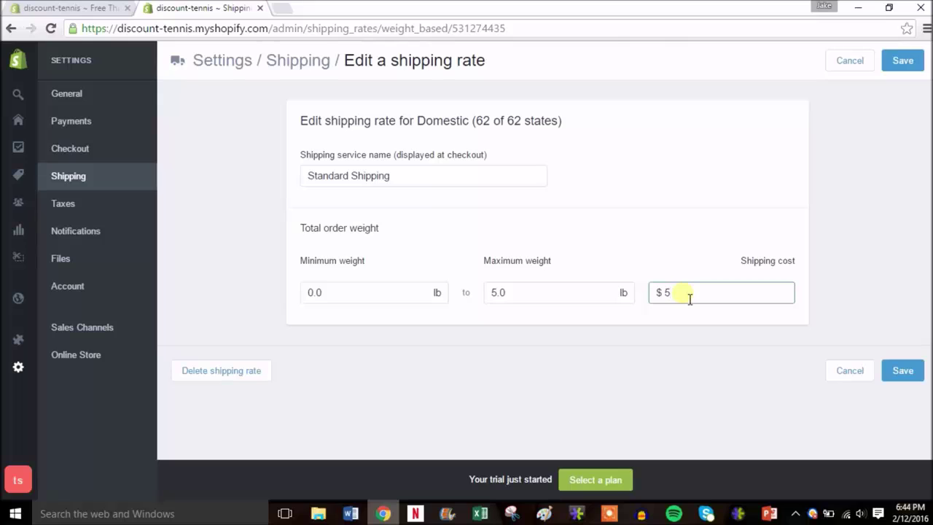
left_click(912, 378)
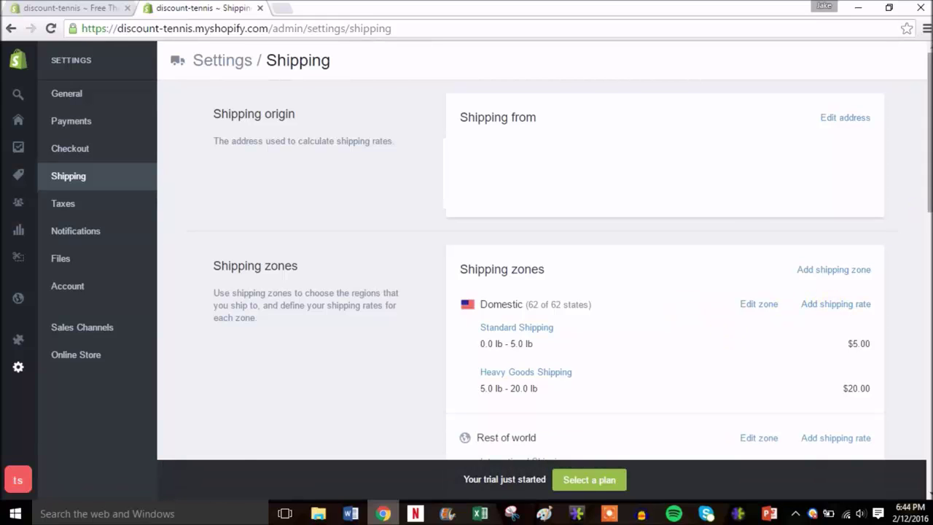
- Scroll through the Shipping settings, then view the Taxes rates for Rest of World and United States
scroll(837, 309, "down", 2)
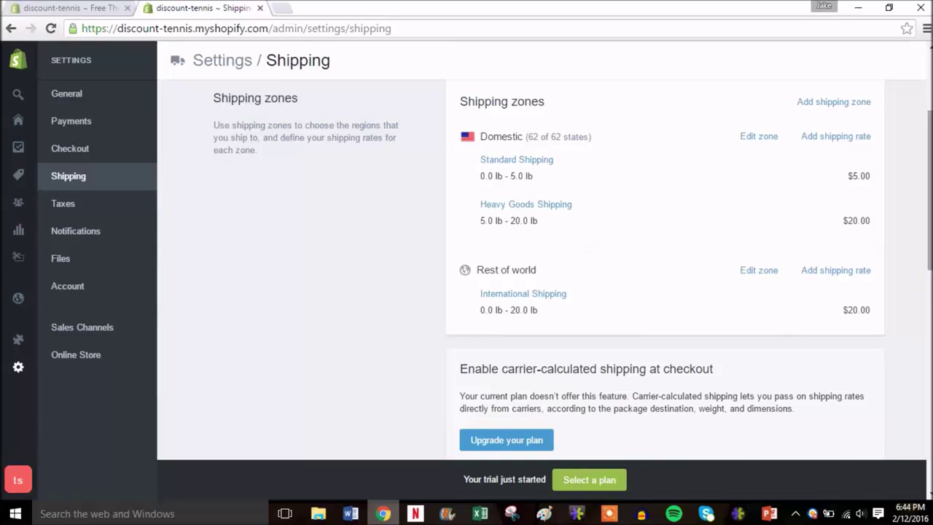
scroll(924, 277, "down", 2)
left_click_drag(928, 267, 930, 353)
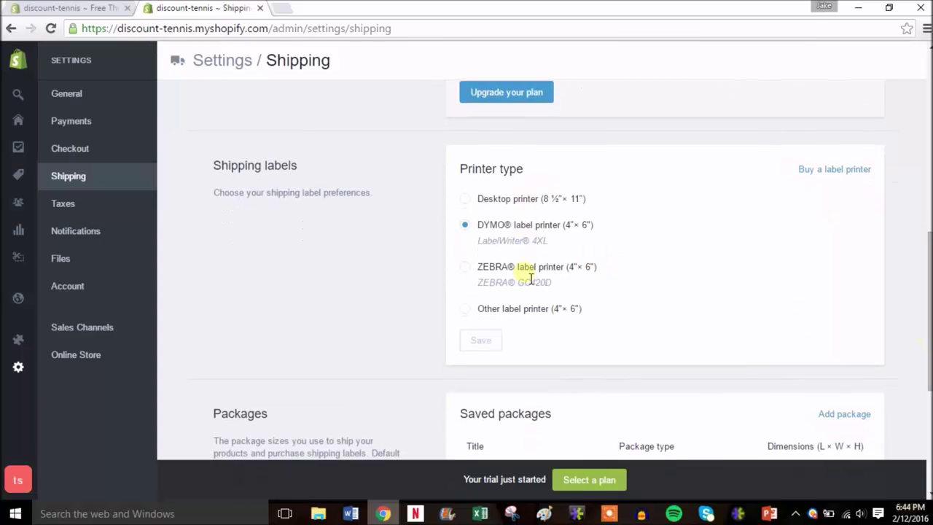
left_click_drag(929, 272, 926, 135)
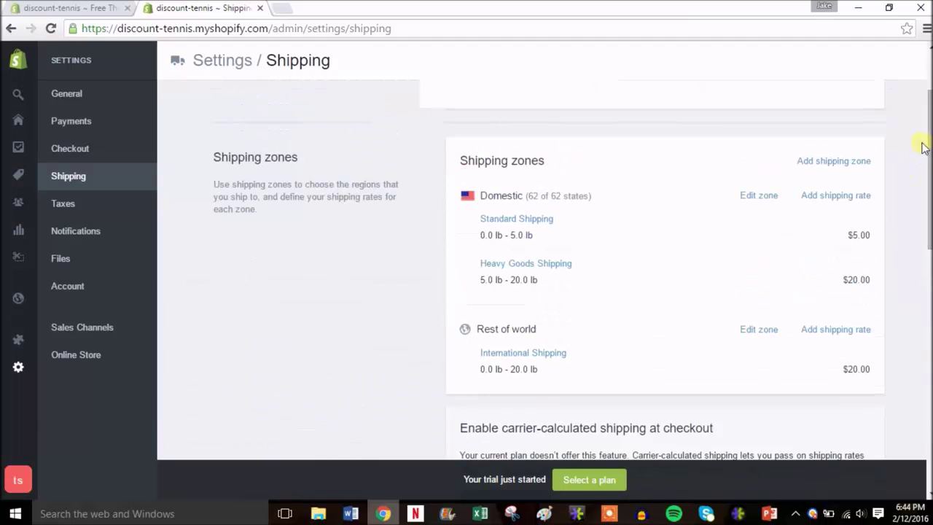
left_click(81, 208)
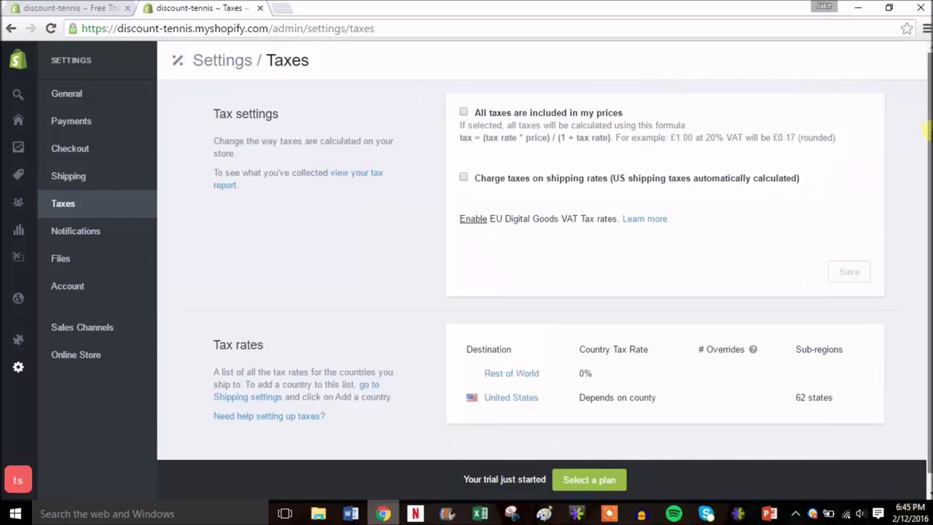
scroll(925, 132, "down", 1)
left_click_drag(928, 197, 927, 94)
- Look through the Notifications settings, then go to Files, which has no uploads yet
left_click(78, 240)
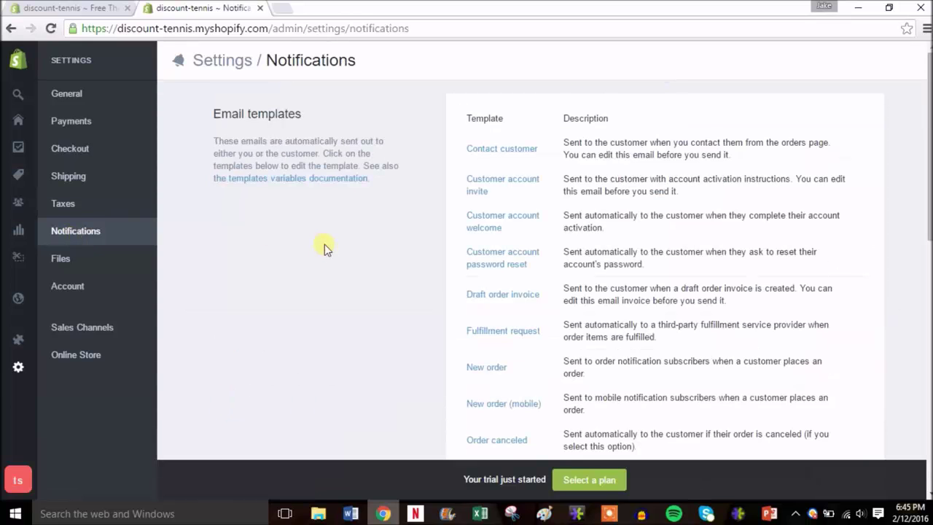
scroll(543, 270, "down", 7)
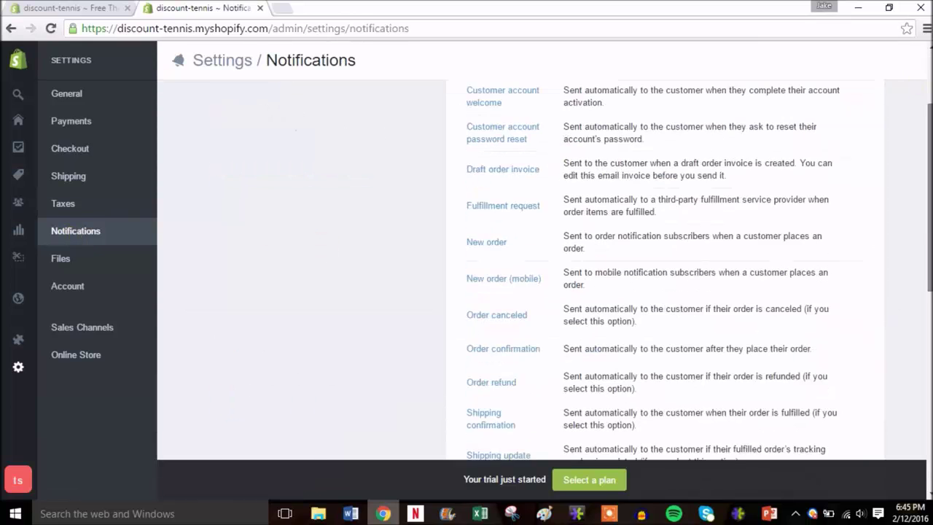
scroll(809, 299, "down", 2)
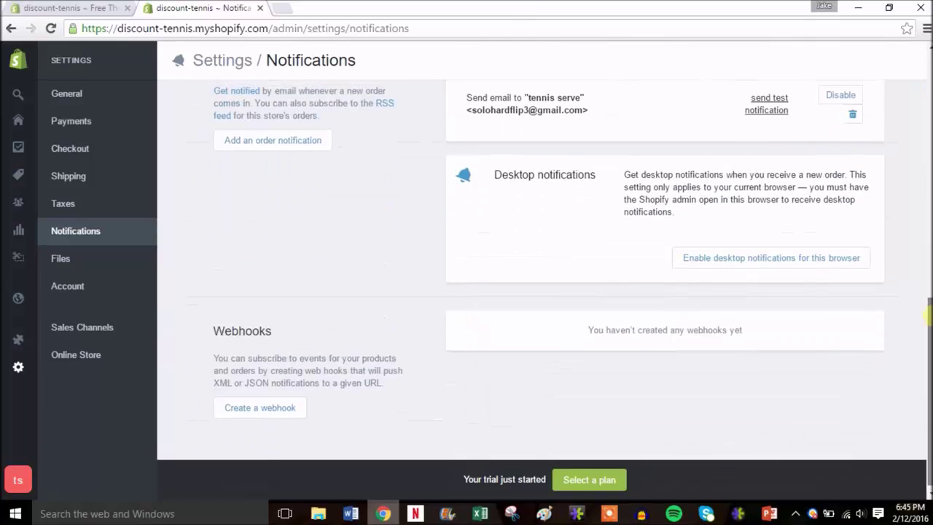
scroll(809, 299, "up", 2)
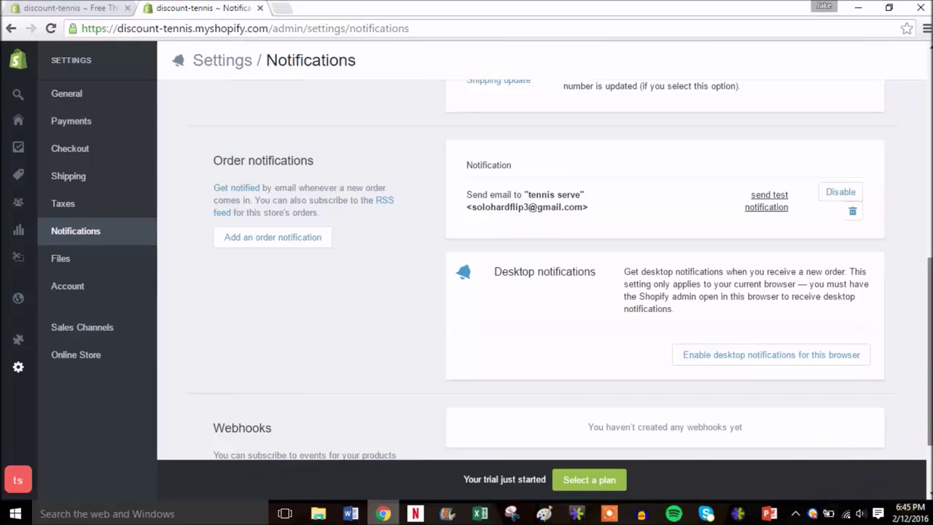
left_click_drag(926, 441, 928, 234)
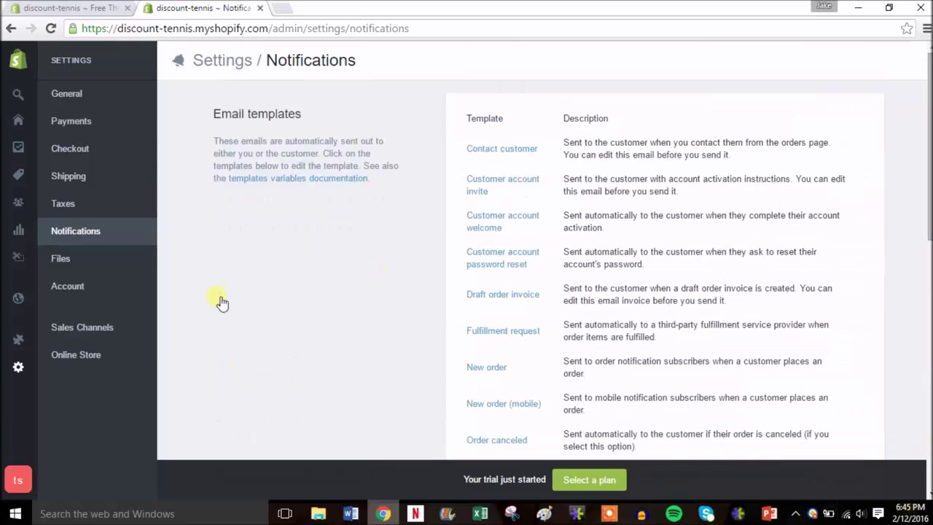
left_click(86, 259)
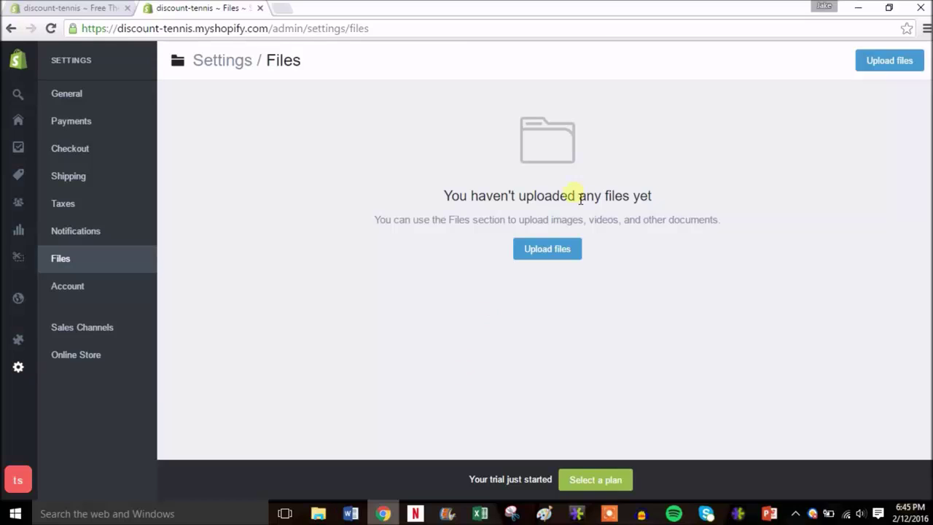
- Review the Account settings: Trial/Monthly plan, billing, staff members and login services
left_click(109, 292)
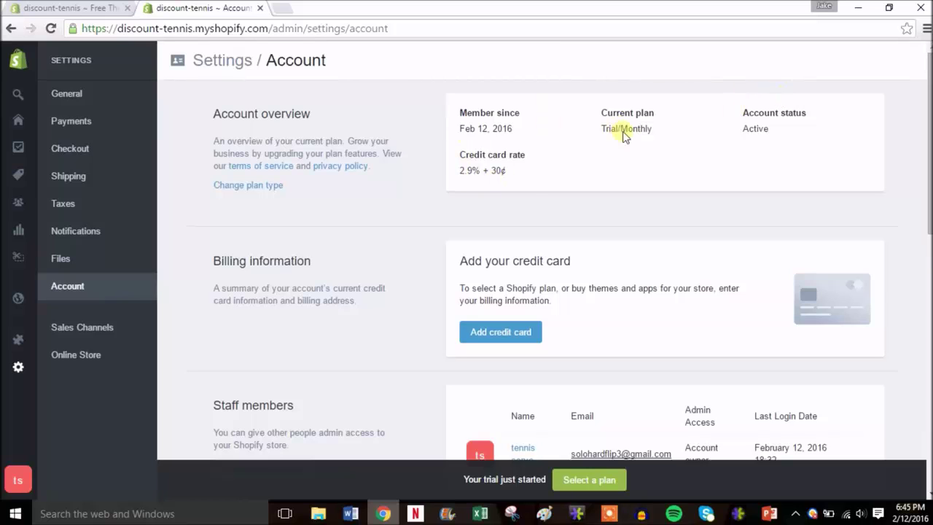
left_click_drag(927, 161, 928, 232)
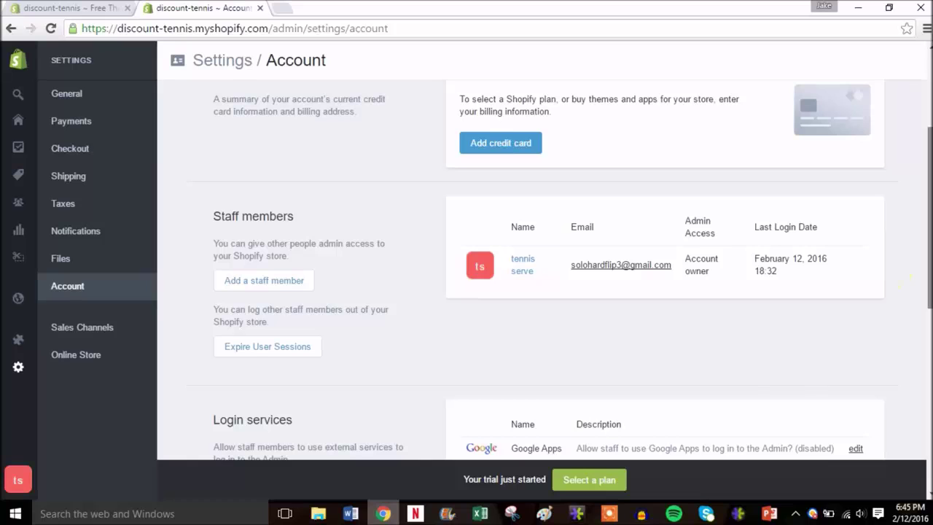
scroll(909, 283, "down", 3)
scroll(910, 283, "up", 2)
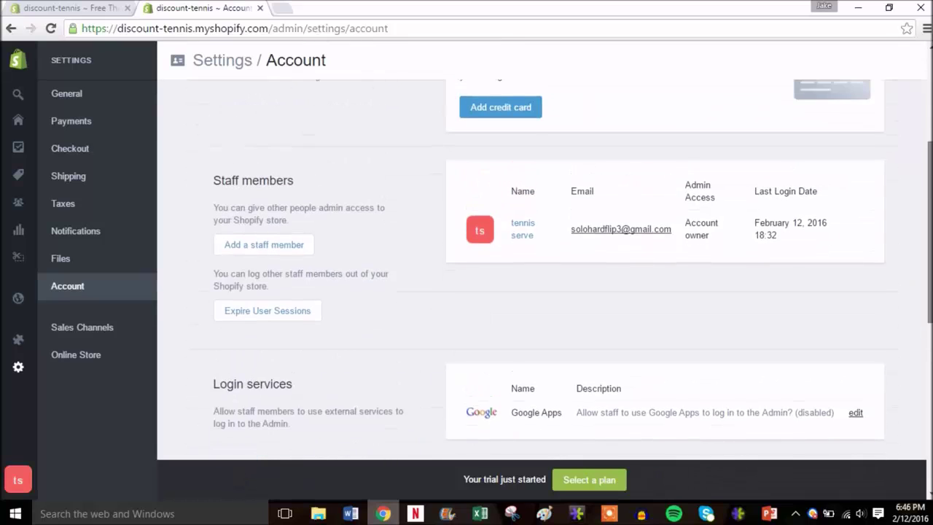
scroll(924, 113, "up", 3)
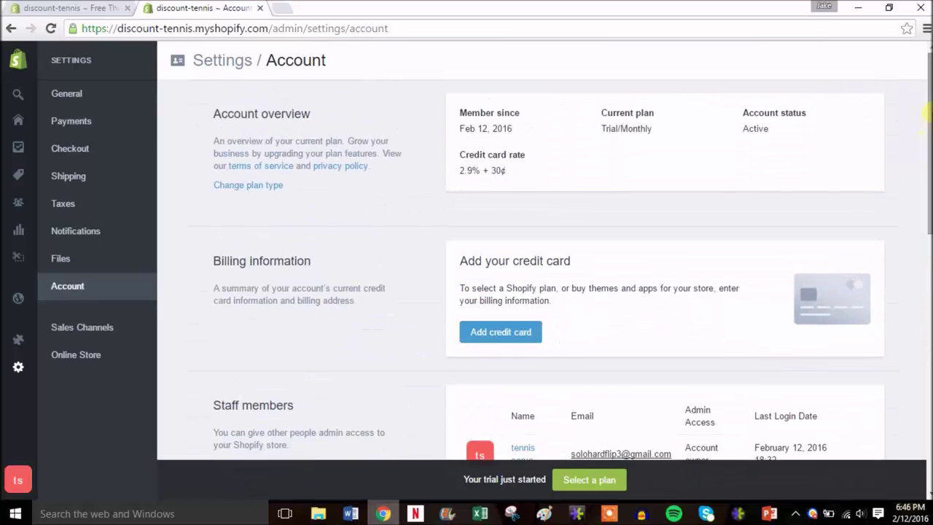
- Visit the Online Store overview, then go to the empty Products list
mouse_move(22, 306)
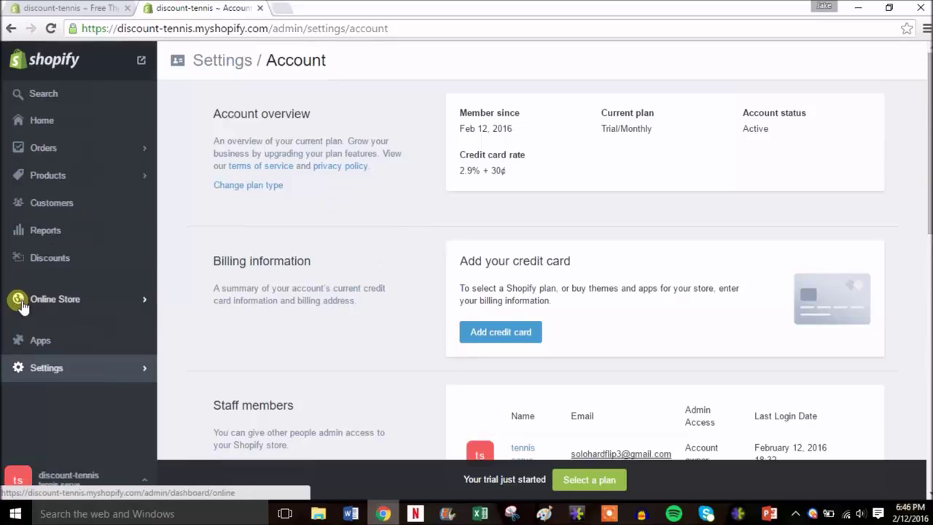
left_click(103, 303)
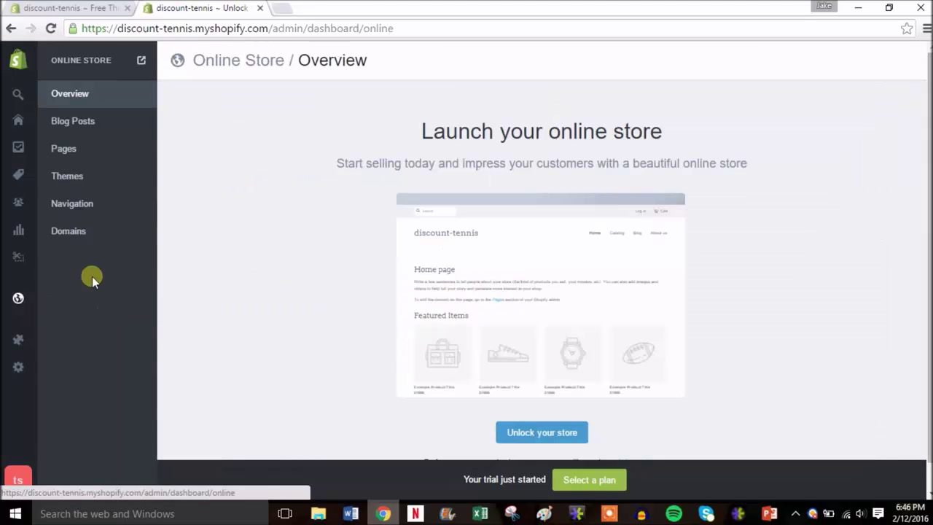
mouse_move(21, 204)
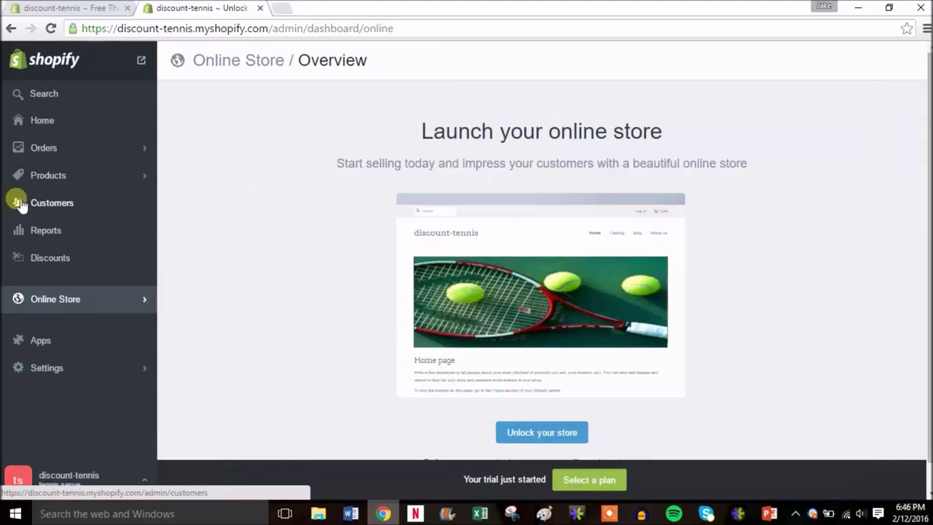
left_click(47, 176)
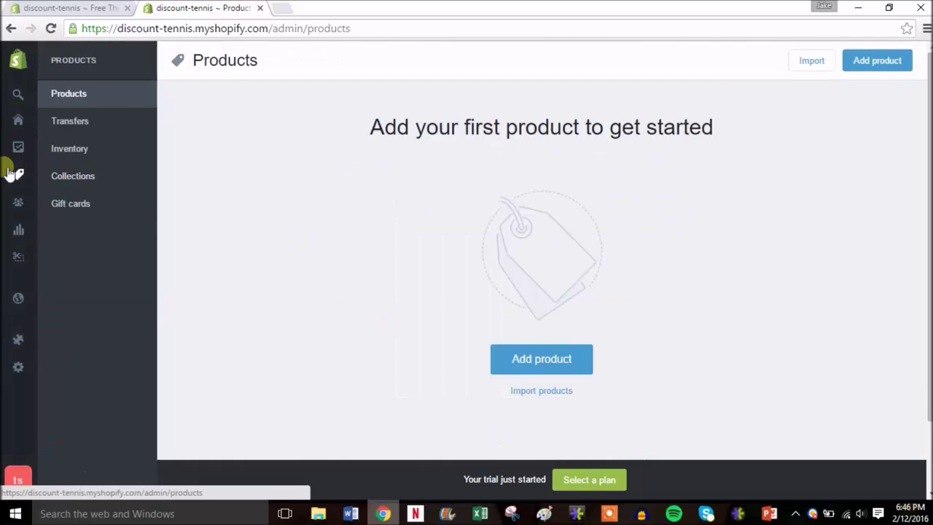
- Start a new product titled 'Tennis Ball Bucket'
left_click(528, 361)
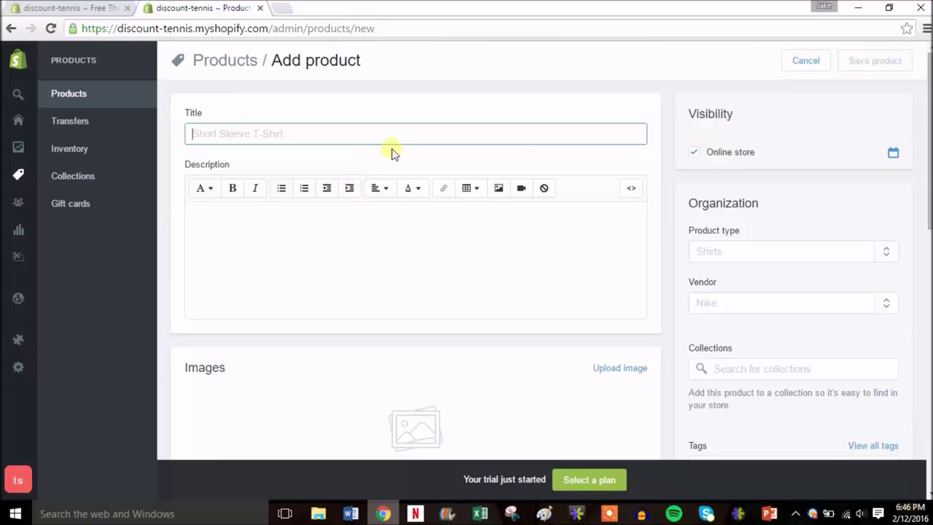
type("Tennis")
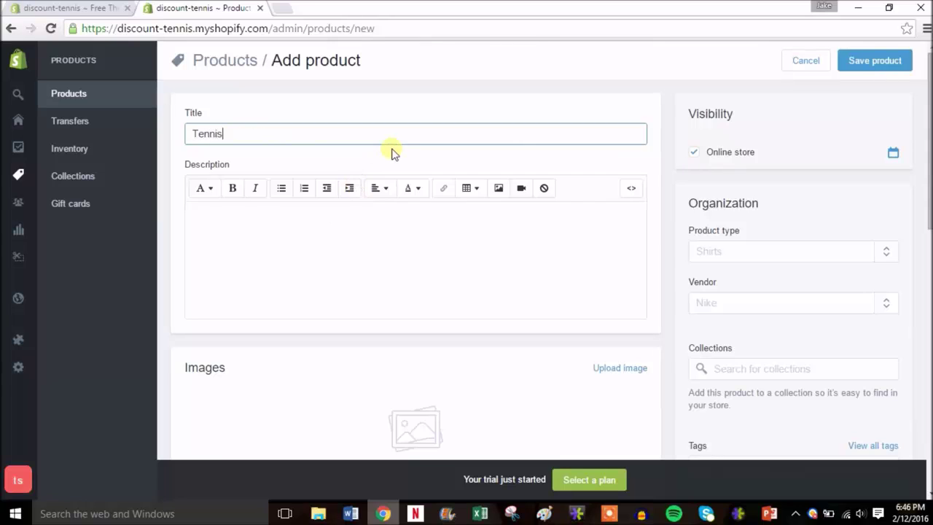
type(" Ball BUcke")
key("BackSpace")
key("BackSpace")
key("BackSpace")
key("BackSpace")
type("ucket")
- Give it the description 'Bucket of tennis balls perfect for practice.'
left_click(311, 266)
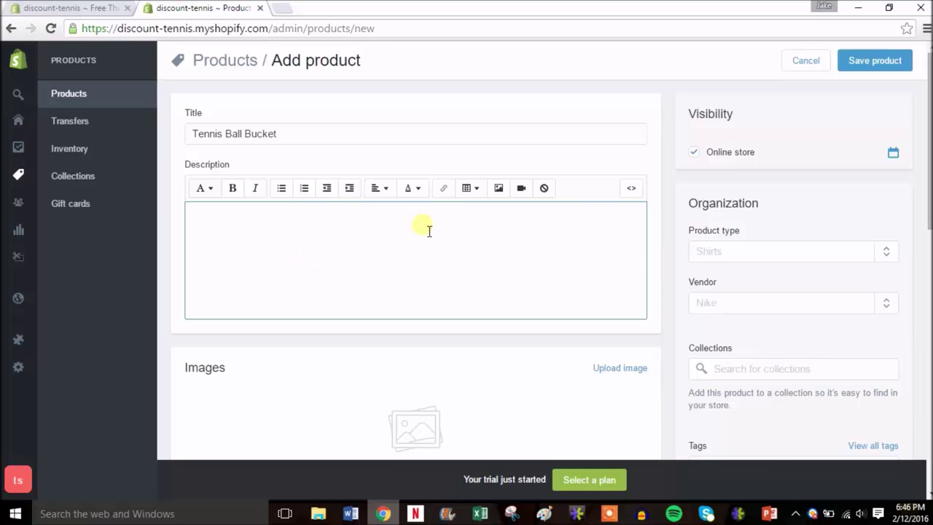
left_click_drag(929, 208, 929, 227)
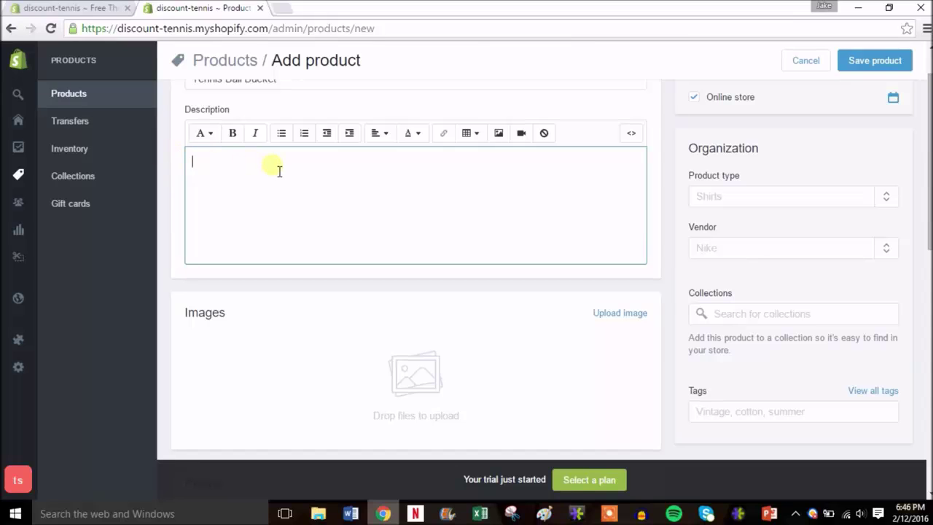
type("Bucket of tennis balls")
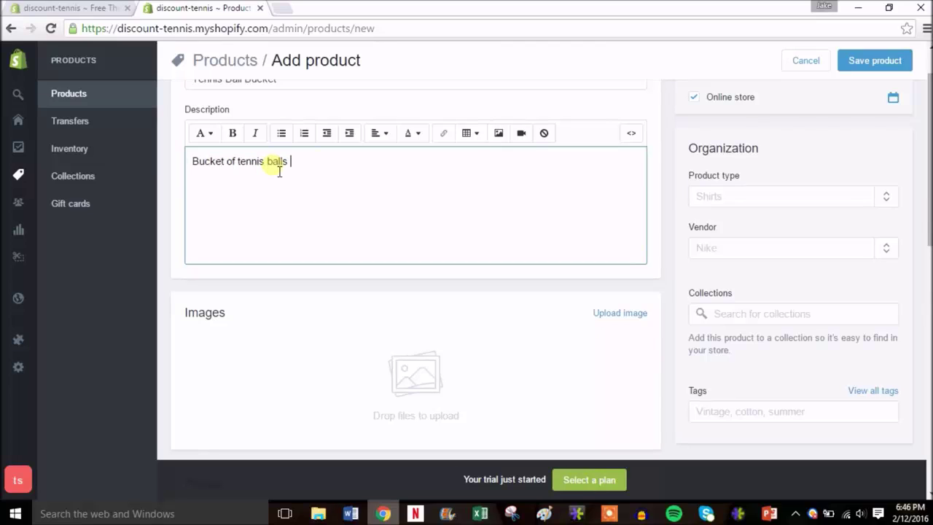
type(" perfect for practice.")
scroll(279, 172, "down", 2)
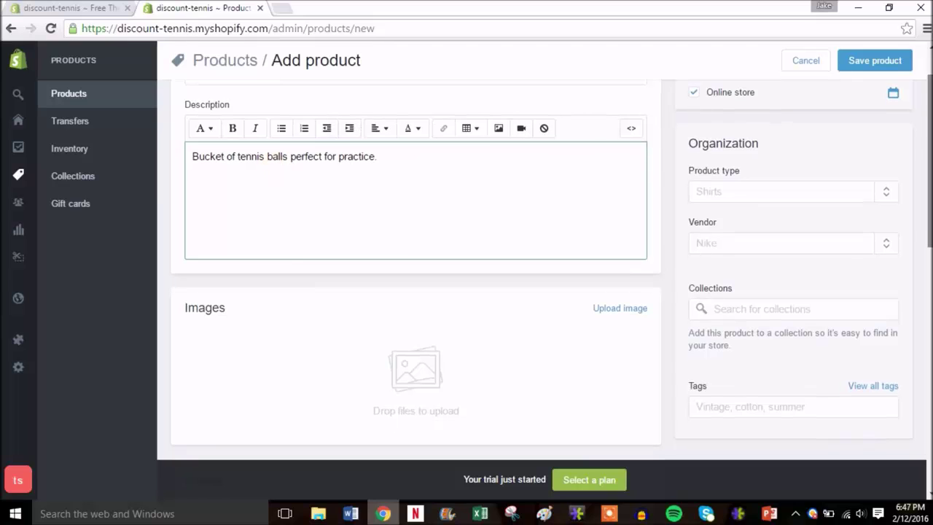
scroll(756, 219, "down", 2)
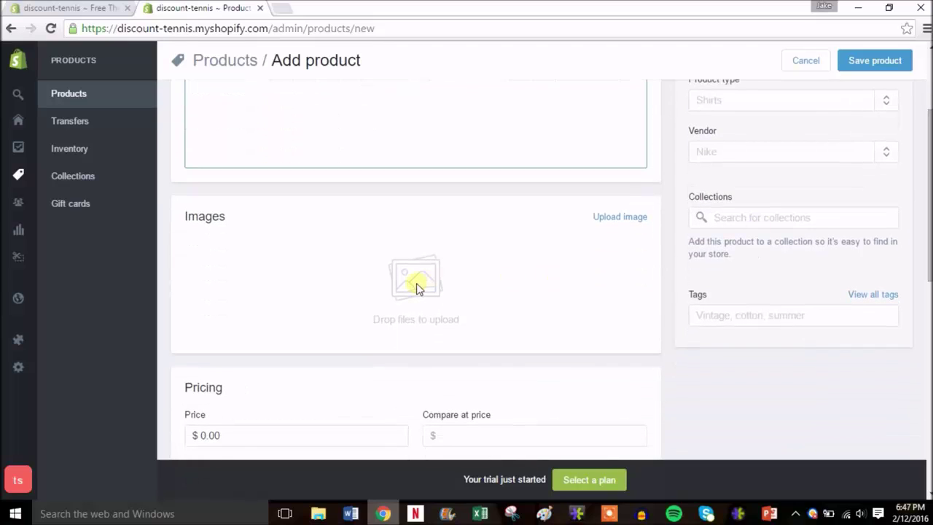
- Upload the Tennis Ball Bucket photo as the product image
left_click(620, 216)
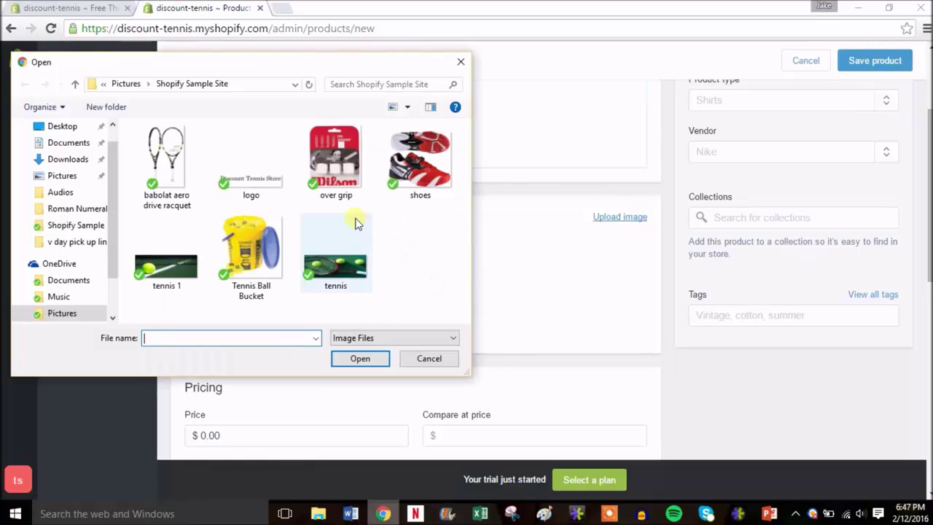
double_click(246, 256)
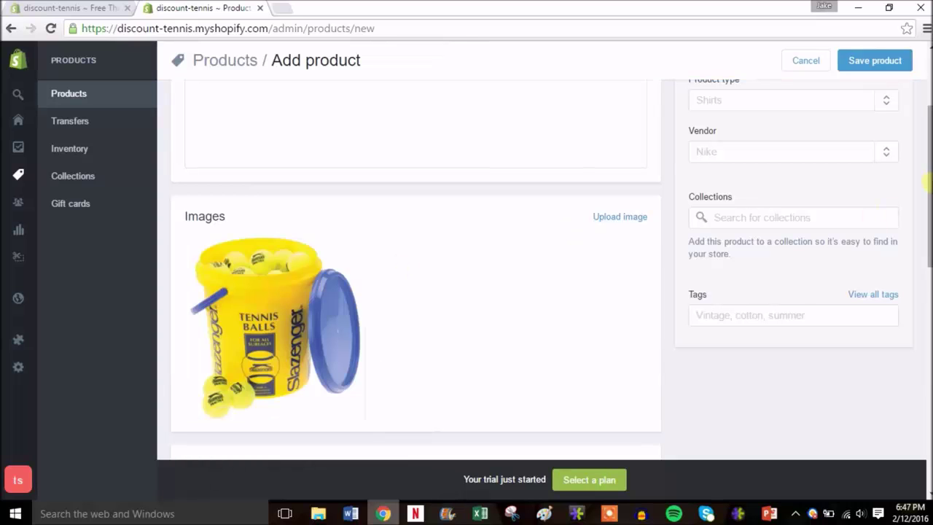
scroll(415, 270, "down", 2)
scroll(924, 265, "down", 2)
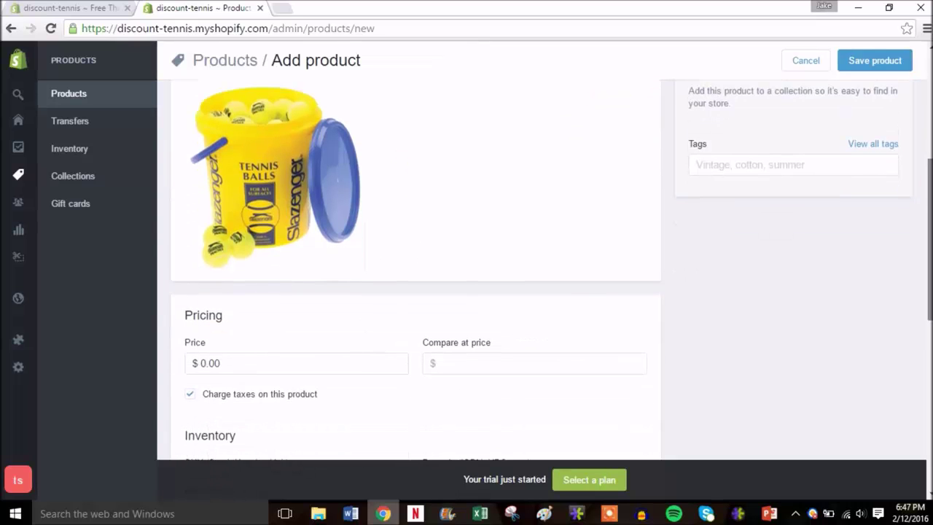
- Set the price to $59.99 with a compare-at price of $89.99
left_click_drag(228, 295, 178, 296)
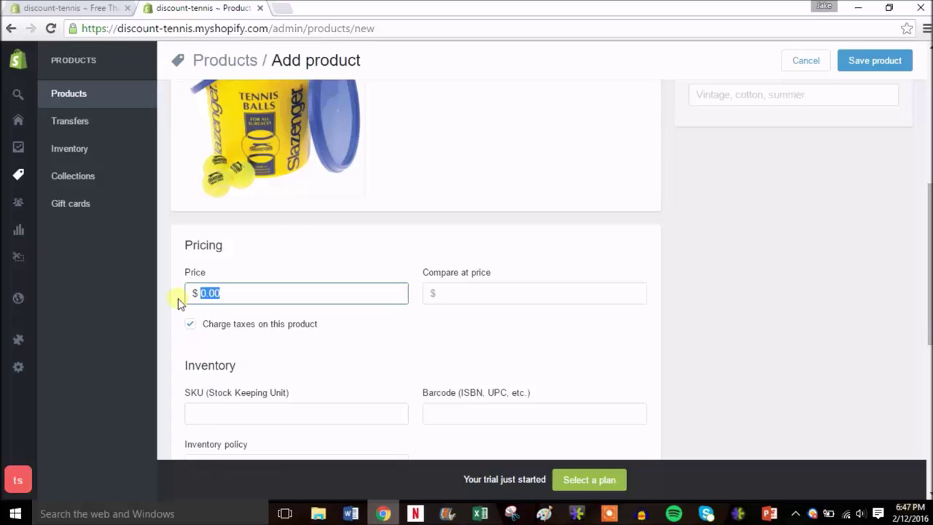
type("59.99")
left_click(492, 296)
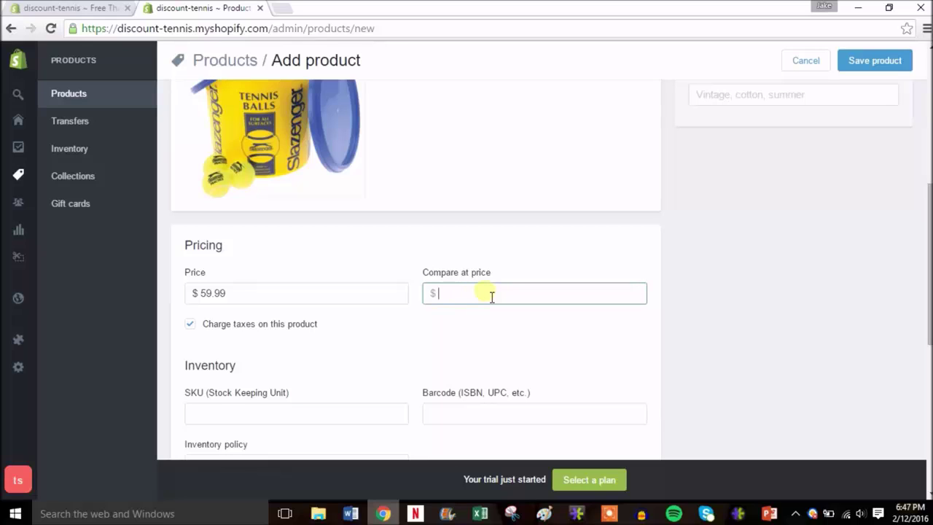
type("89.99")
left_click(579, 323)
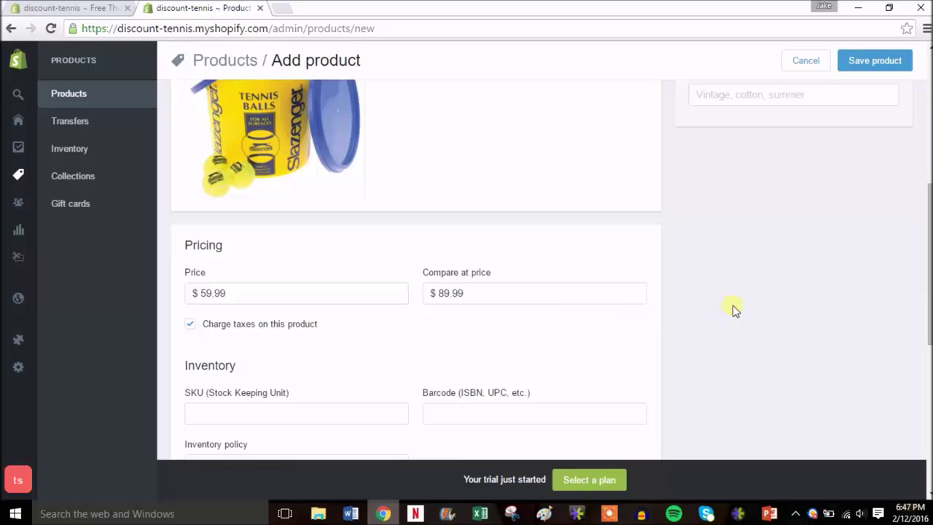
scroll(735, 310, "down", 1)
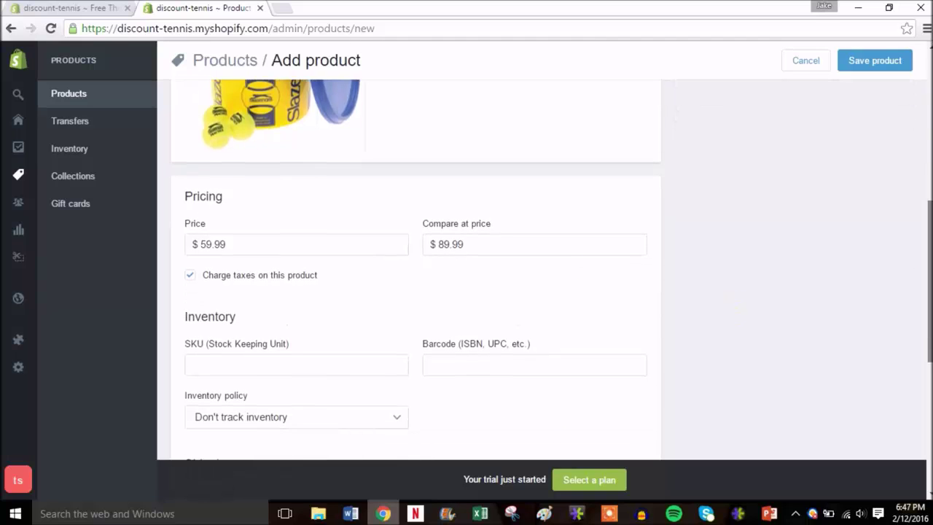
scroll(552, 270, "down", 2)
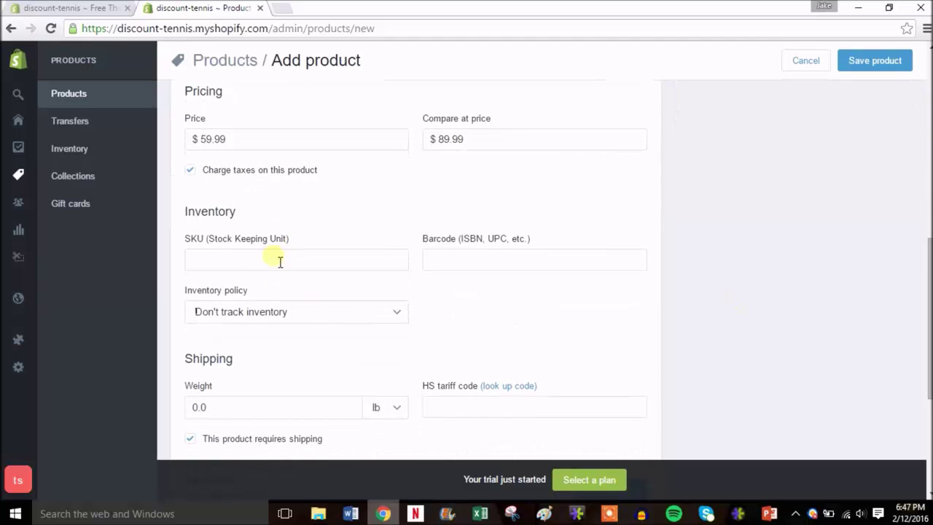
- Enter SKU 1 and have Shopify track inventory with a quantity of 5
left_click(337, 271)
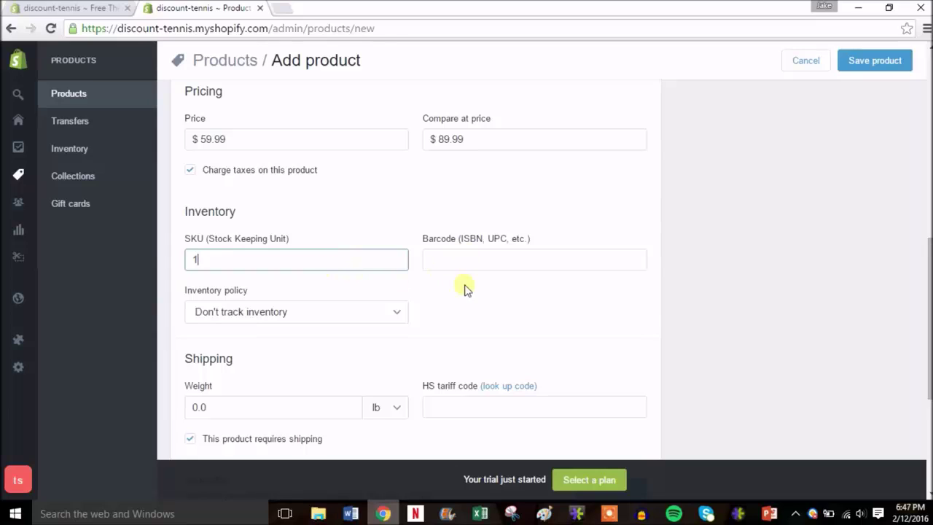
left_click(401, 317)
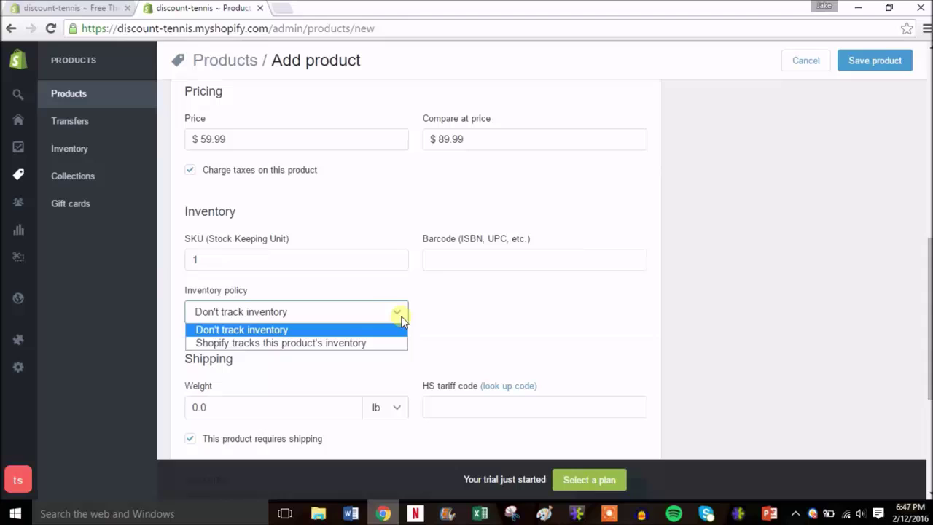
left_click(332, 347)
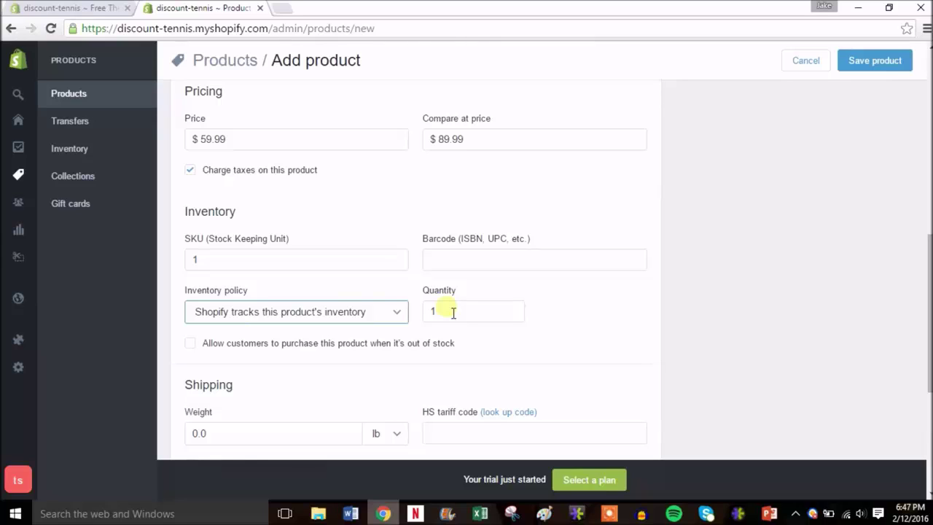
left_click(452, 312)
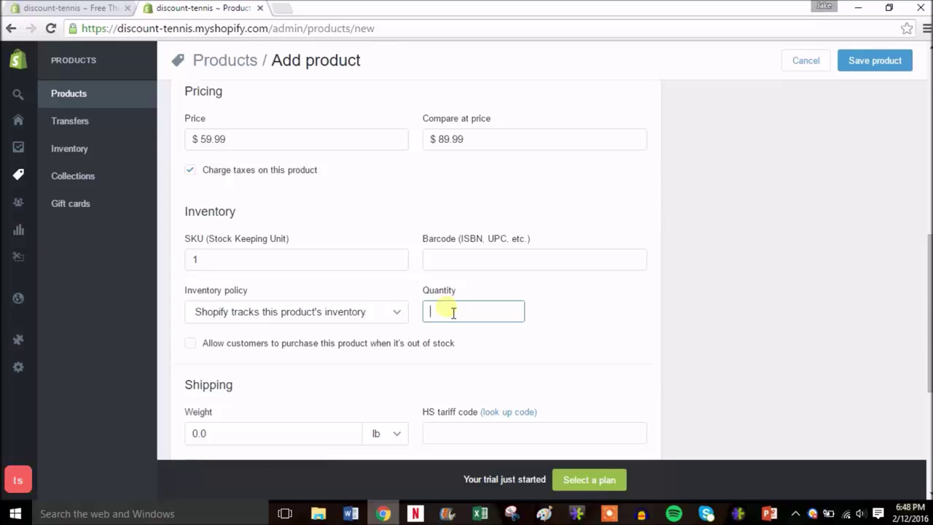
type("5")
left_click(568, 321)
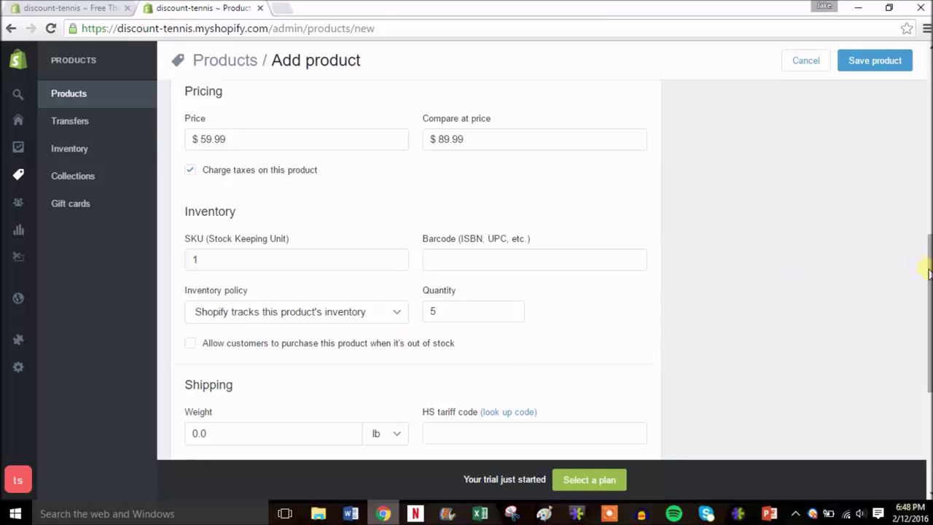
- Replace the default shipping weight with 10 lb
left_click_drag(929, 273, 927, 329)
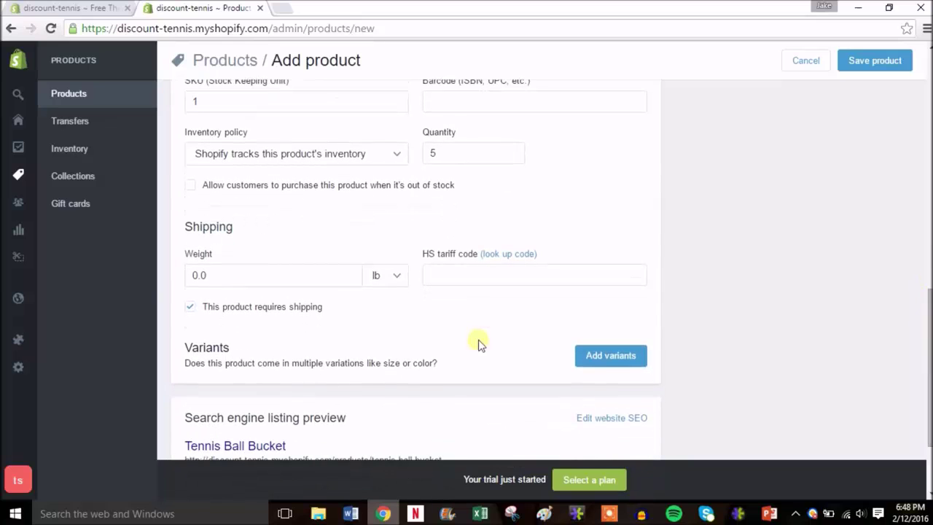
left_click(225, 285)
key("BackSpace")
key("BackSpace")
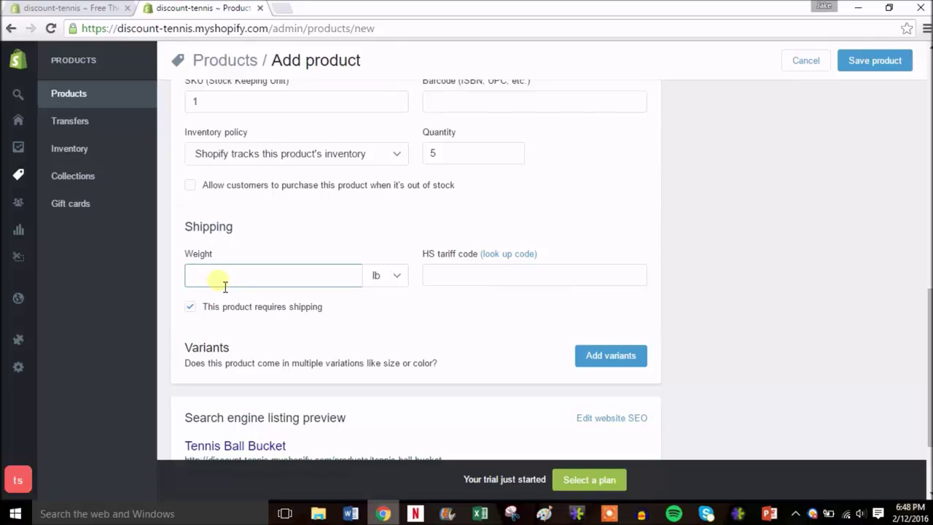
type("10")
left_click(368, 312)
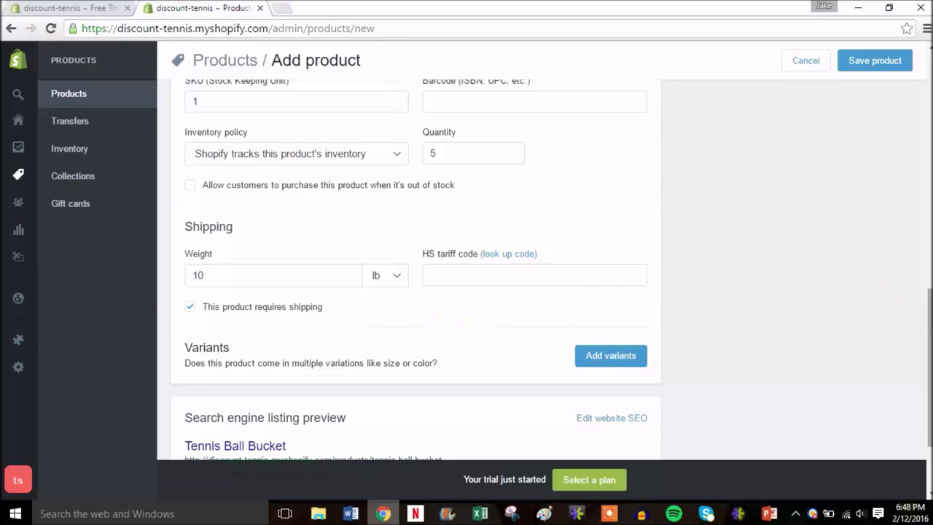
scroll(393, 287, "down", 2)
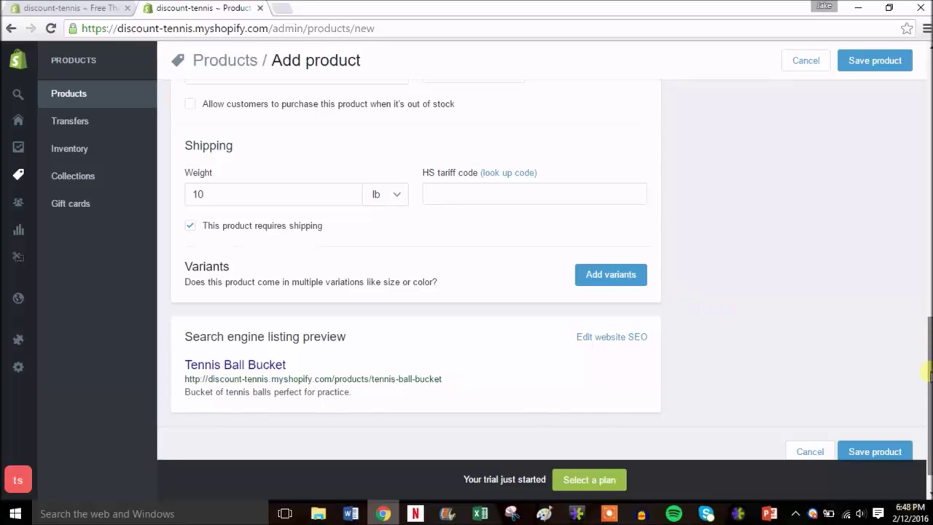
left_click_drag(929, 373, 928, 124)
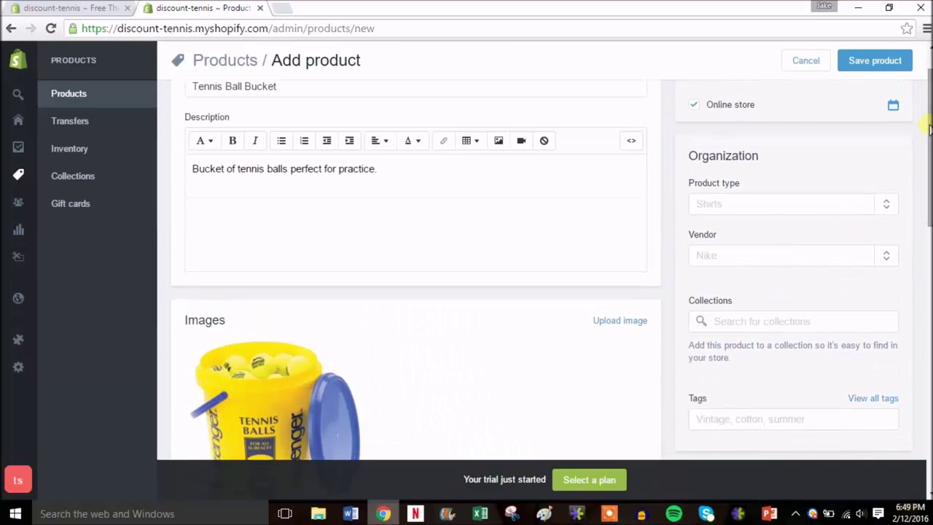
- Add Tennis Balls as the product type
left_click(761, 210)
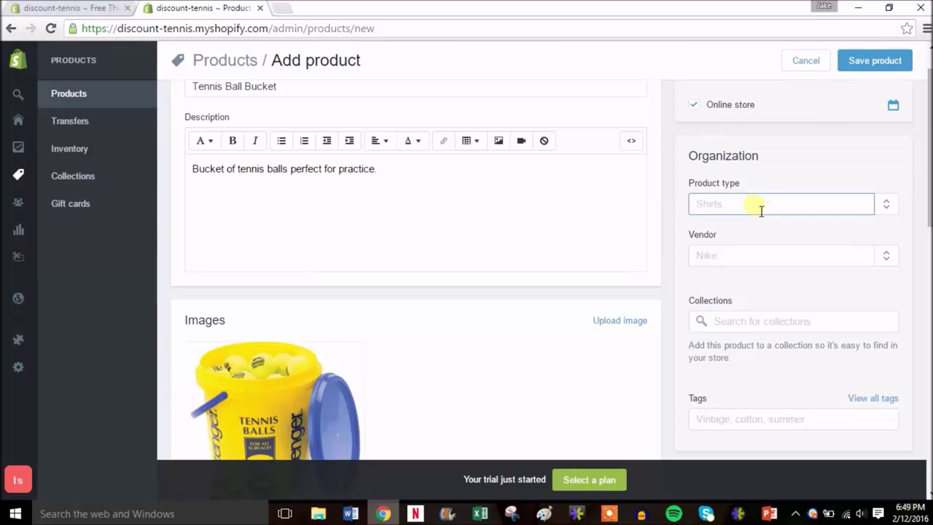
type("T")
key("BackSpace")
type("Tennis Balls")
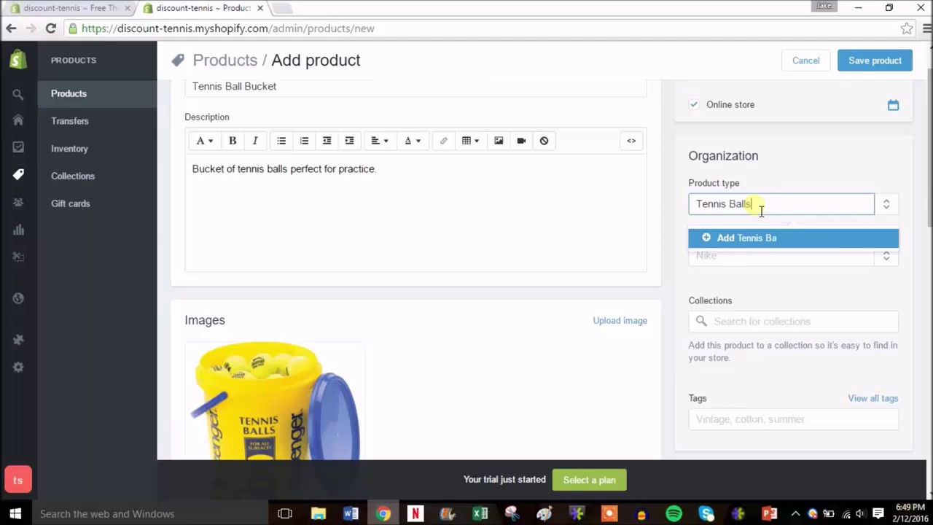
left_click(729, 264)
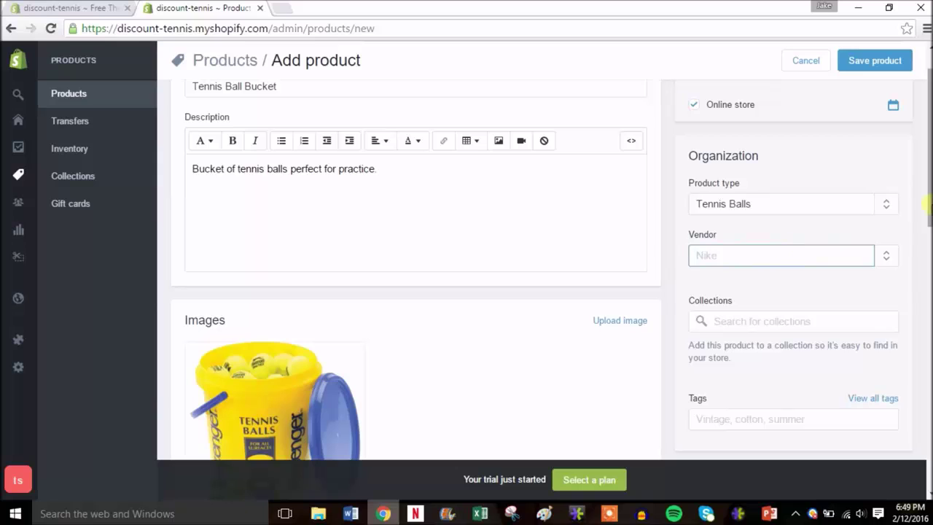
- Add Slazenger as the product's vendor
left_click_drag(929, 212, 928, 223)
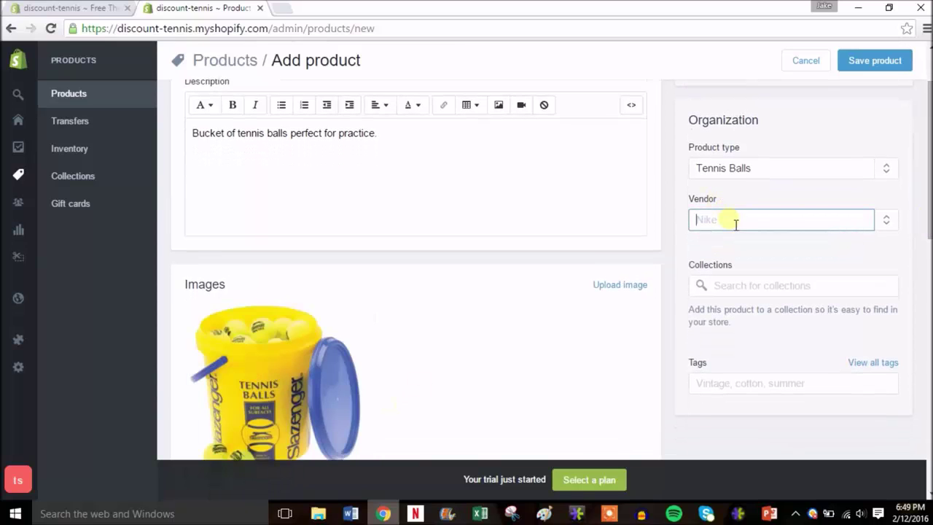
type("Slazenger")
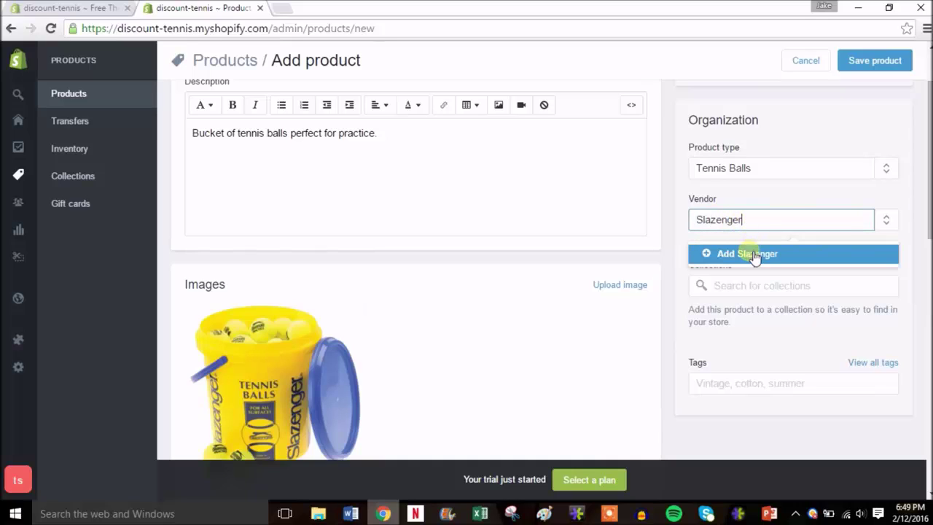
left_click(754, 255)
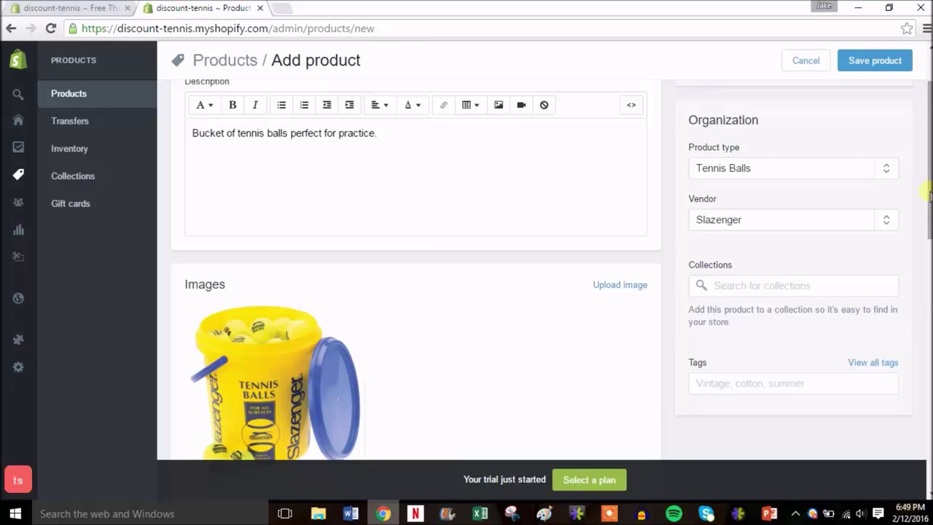
left_click_drag(930, 195, 930, 204)
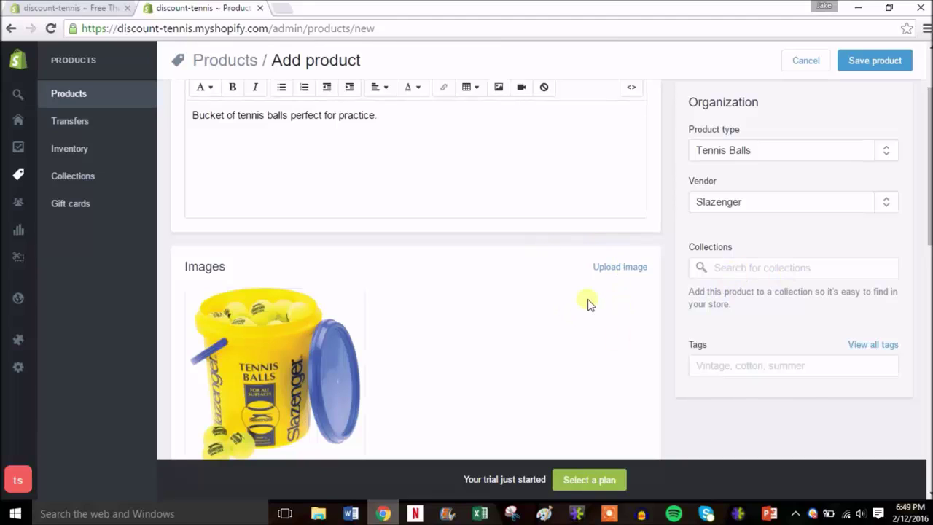
- Tag the product with tennis and balls
left_click(737, 371)
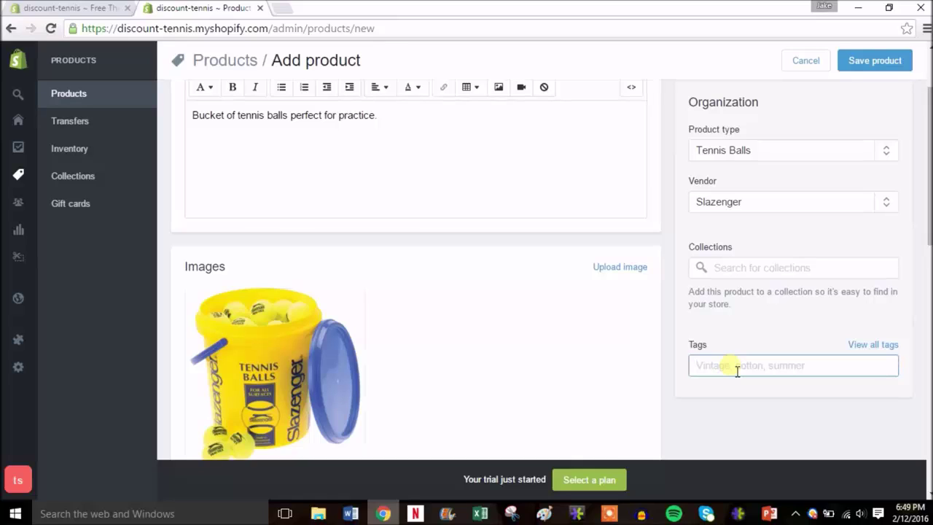
type("tennis")
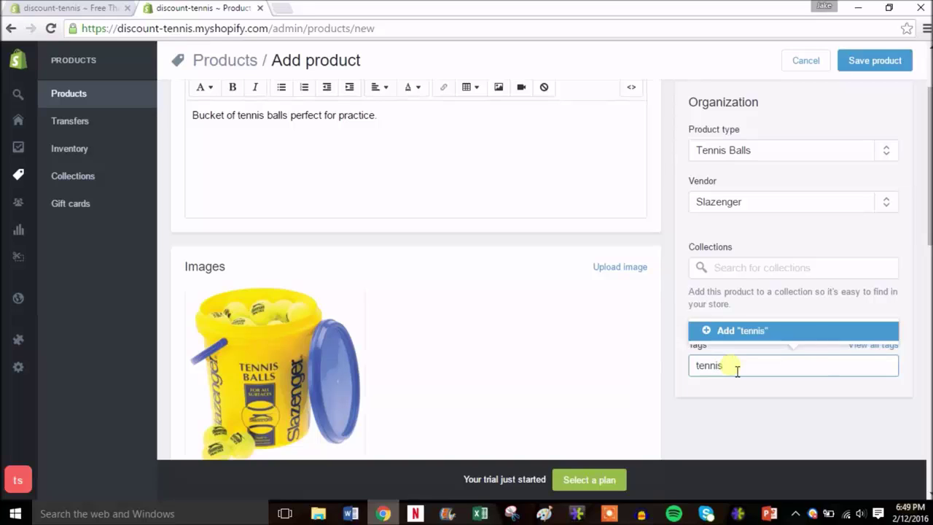
left_click(760, 332)
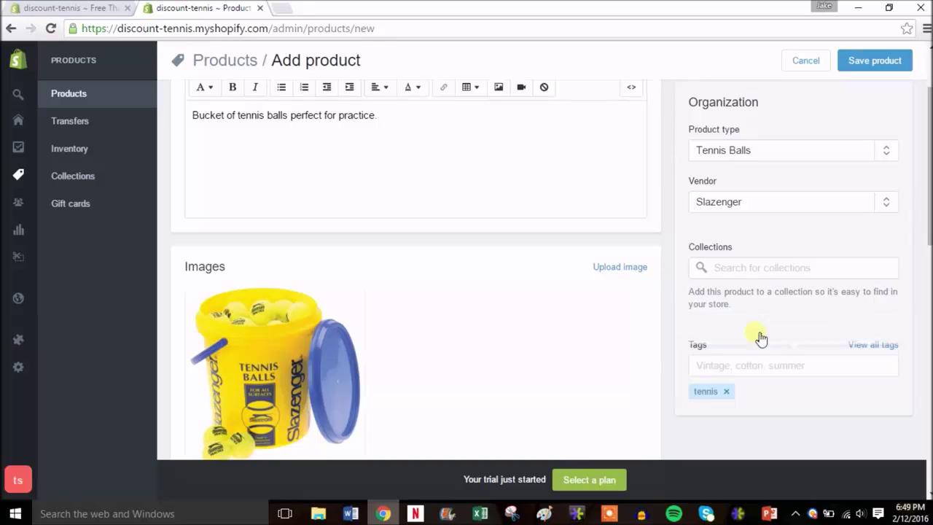
left_click(771, 371)
type("balls")
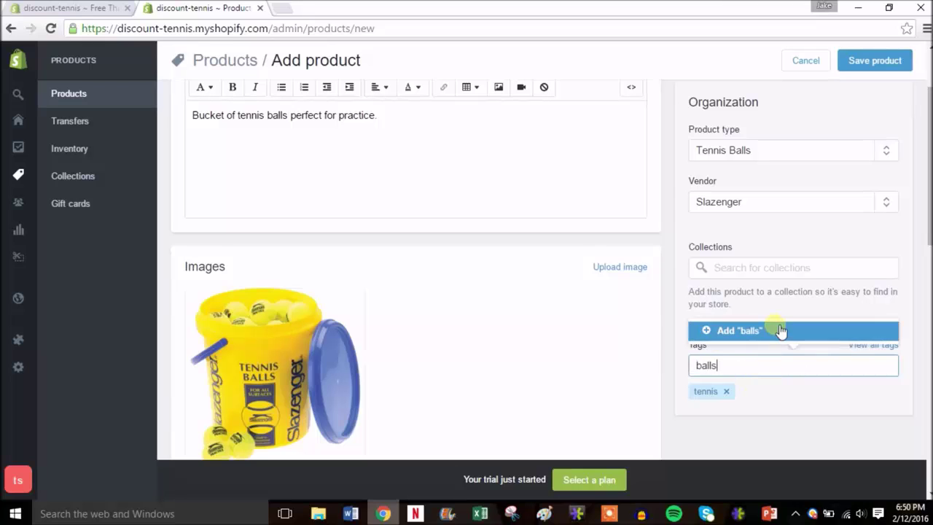
left_click(775, 330)
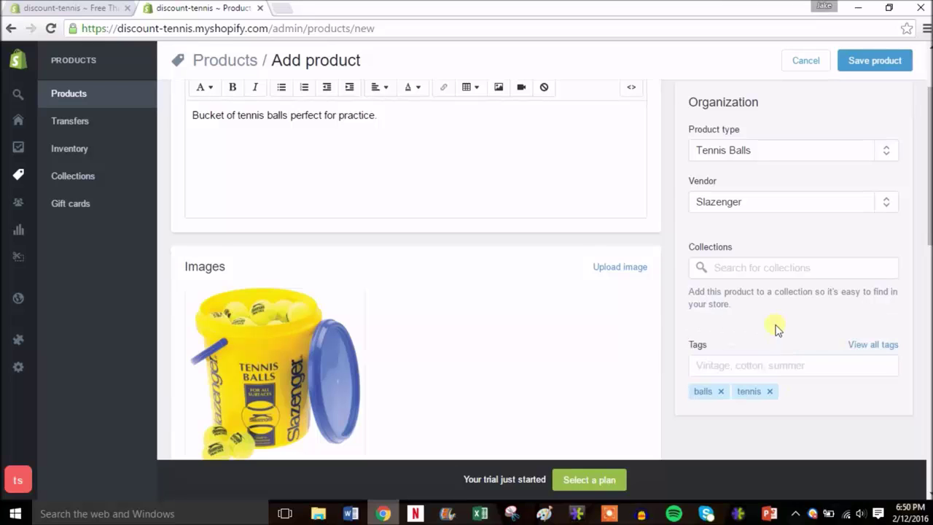
key("/")
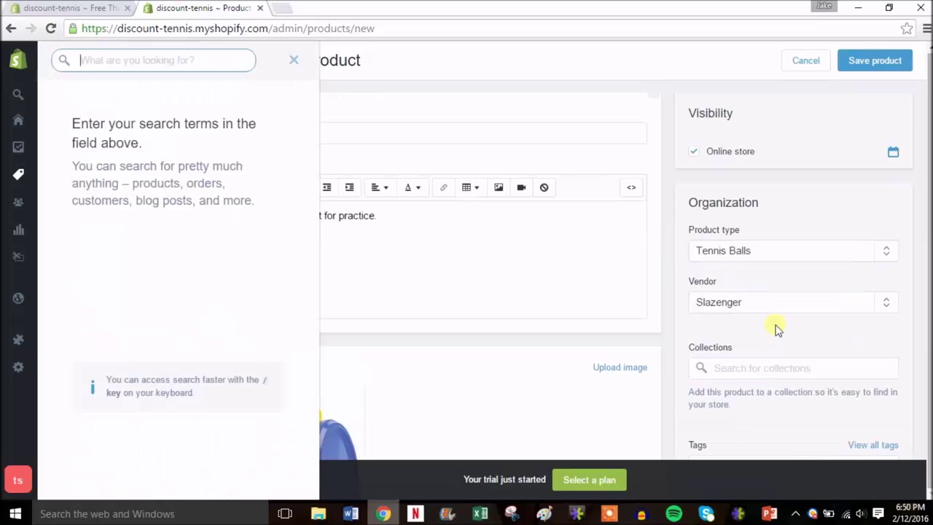
- Dismiss the search panel and save the Tennis Ball Bucket as the store's first product
left_click(294, 61)
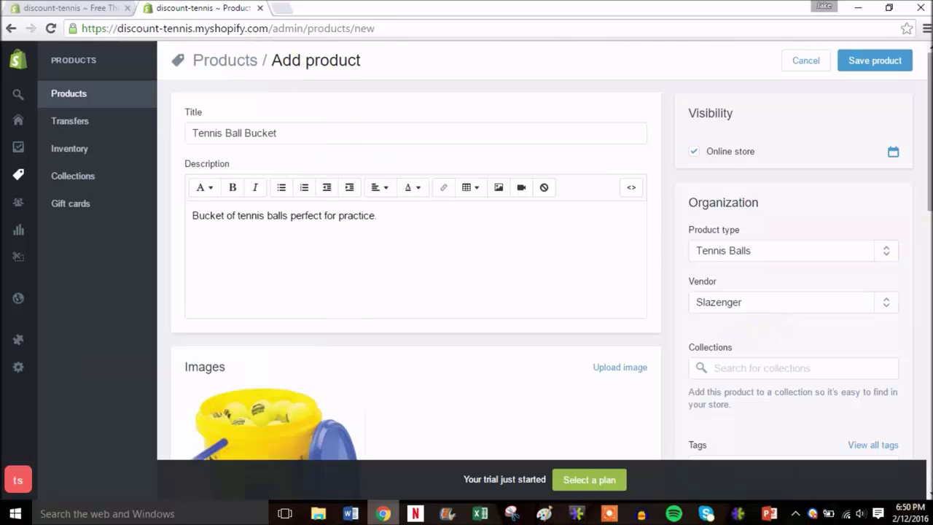
left_click_drag(928, 220, 929, 131)
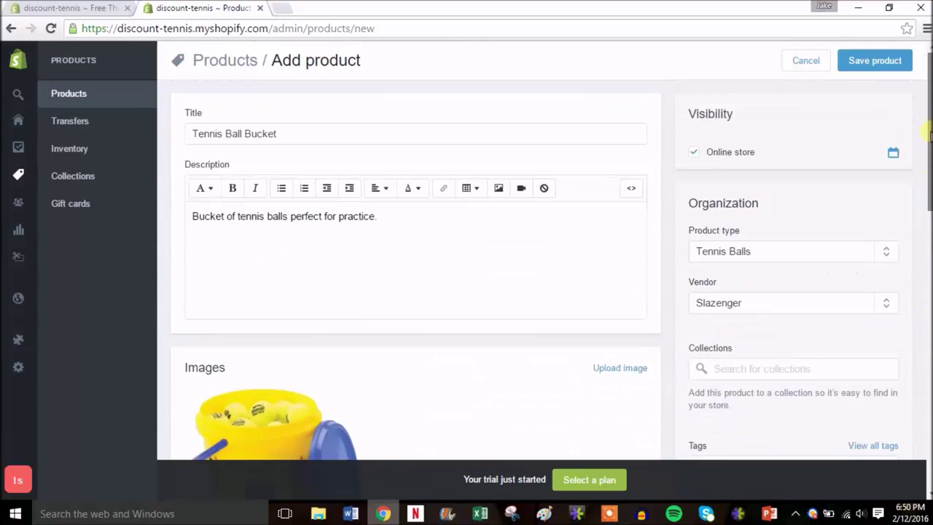
left_click(868, 63)
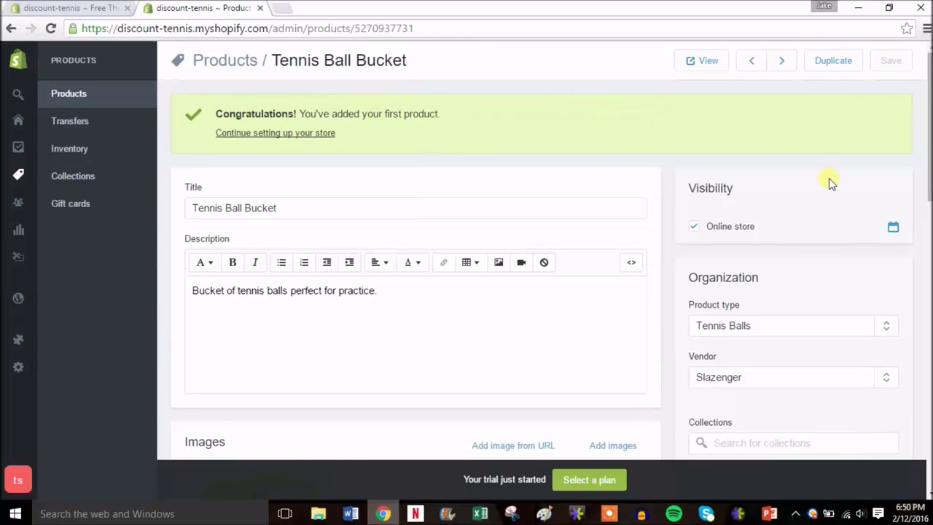
left_click(20, 65)
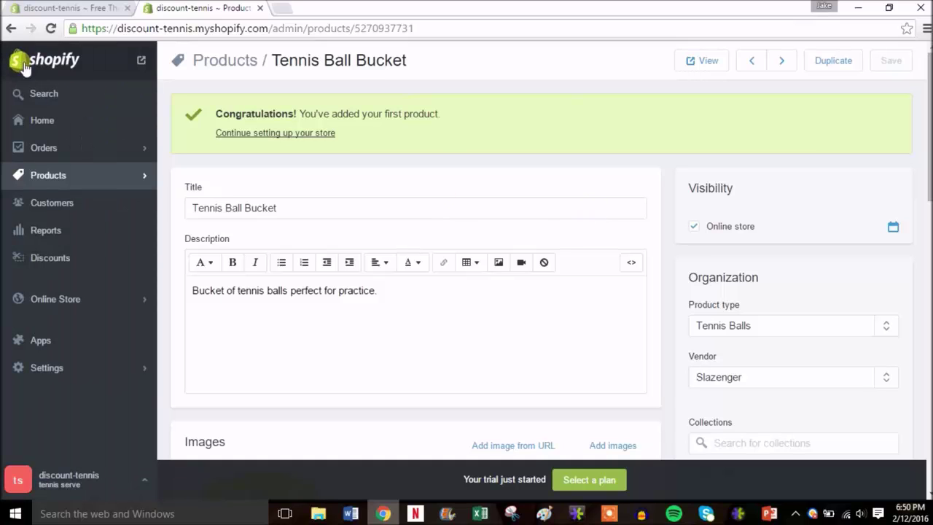
right_click(141, 64)
left_click(162, 69)
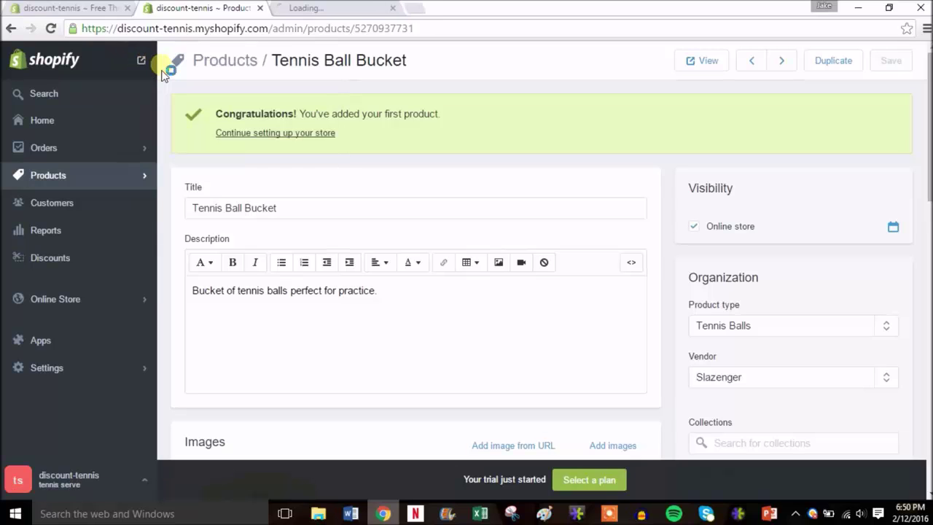
left_click(339, 9)
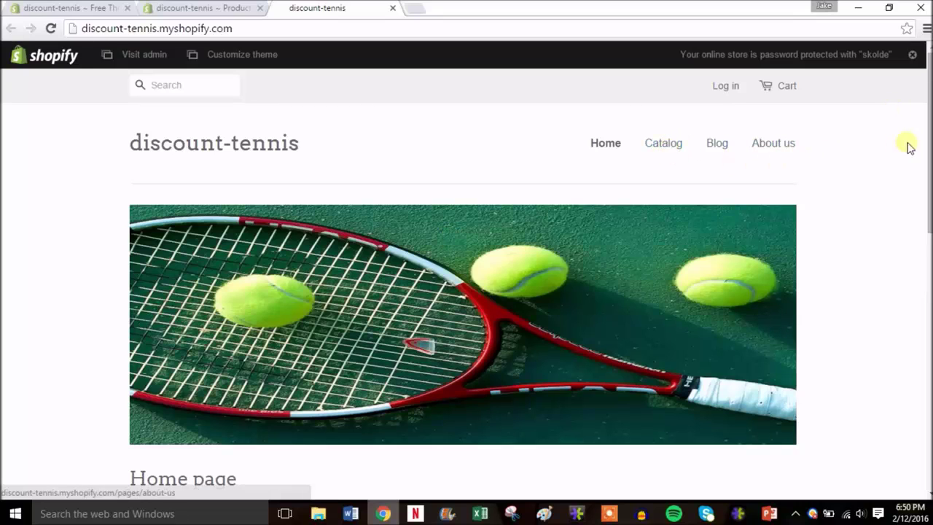
left_click_drag(927, 150, 916, 277)
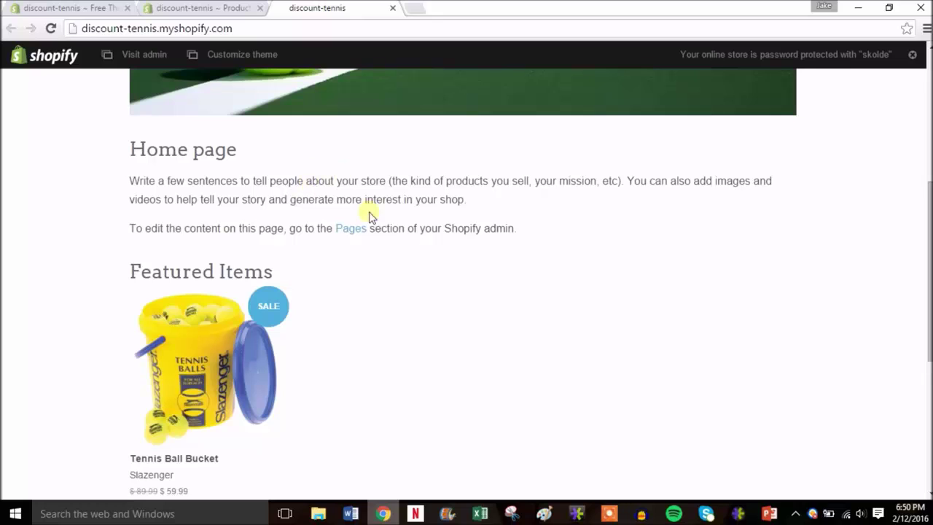
scroll(698, 304, "down", 1)
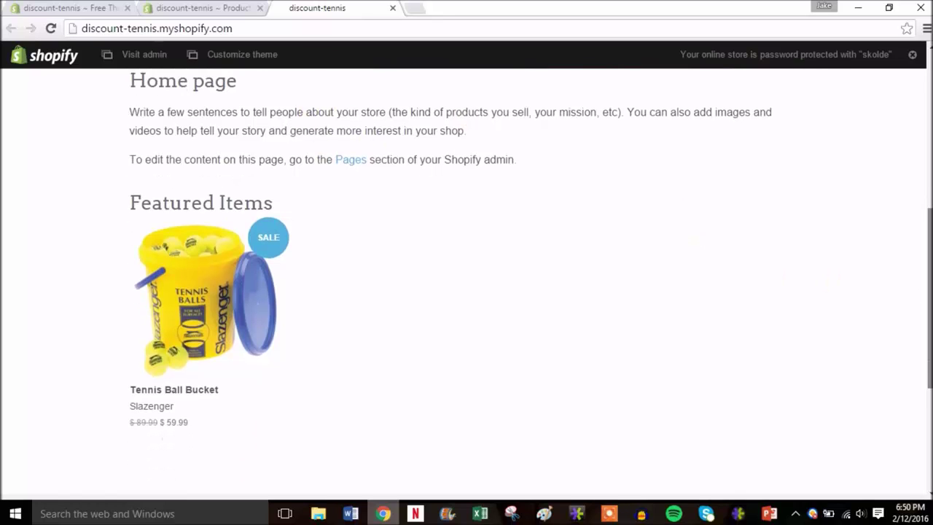
scroll(345, 354, "down", 1)
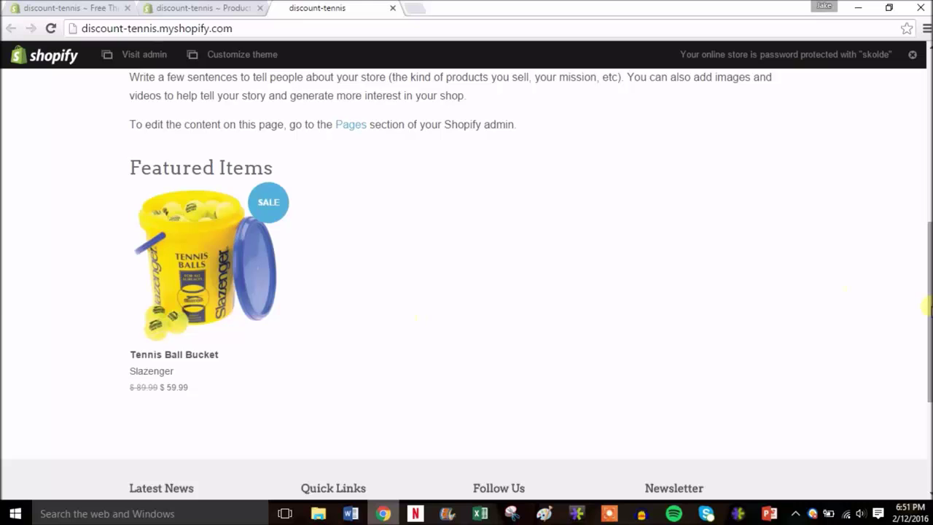
left_click_drag(927, 307, 928, 128)
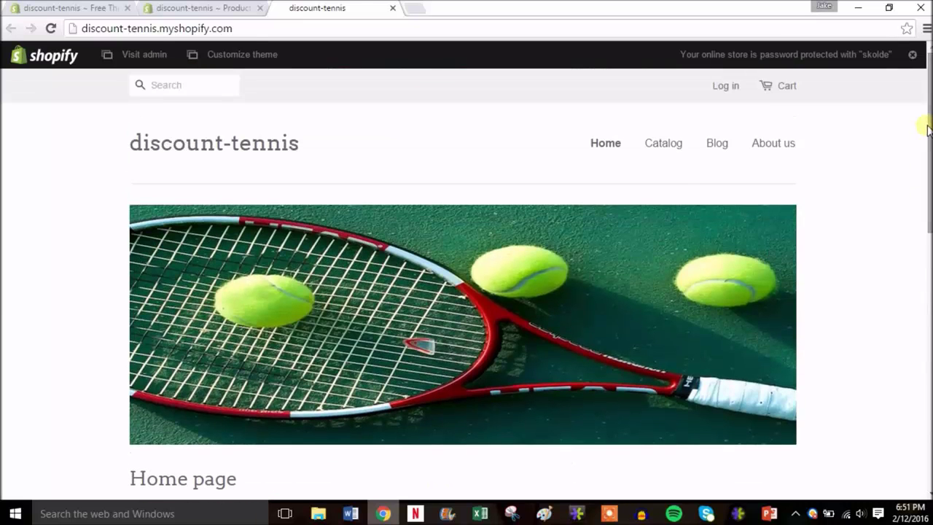
left_click(667, 144)
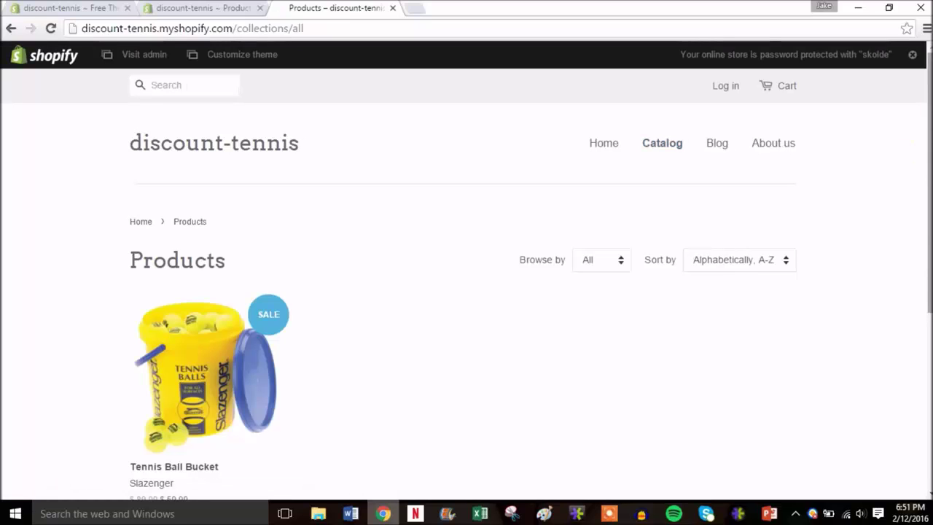
scroll(467, 277, "down", 2)
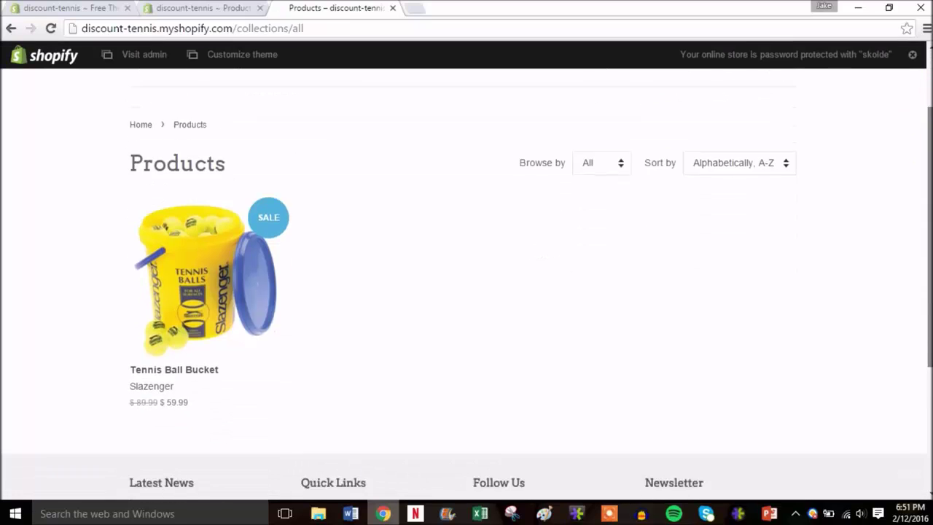
scroll(327, 141, "up", 2)
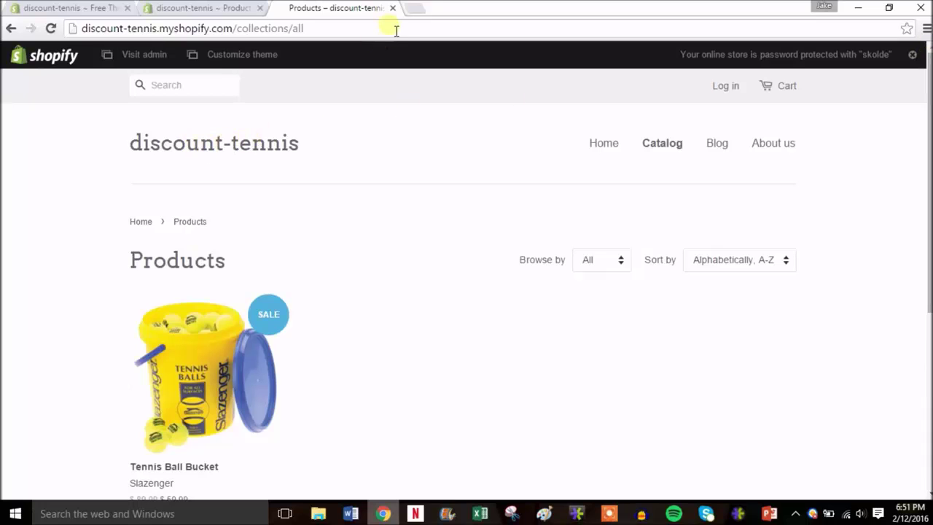
- Back in admin Products, start a product titled 'Babolat Aero Drive Tennis Racquet'
left_click(393, 8)
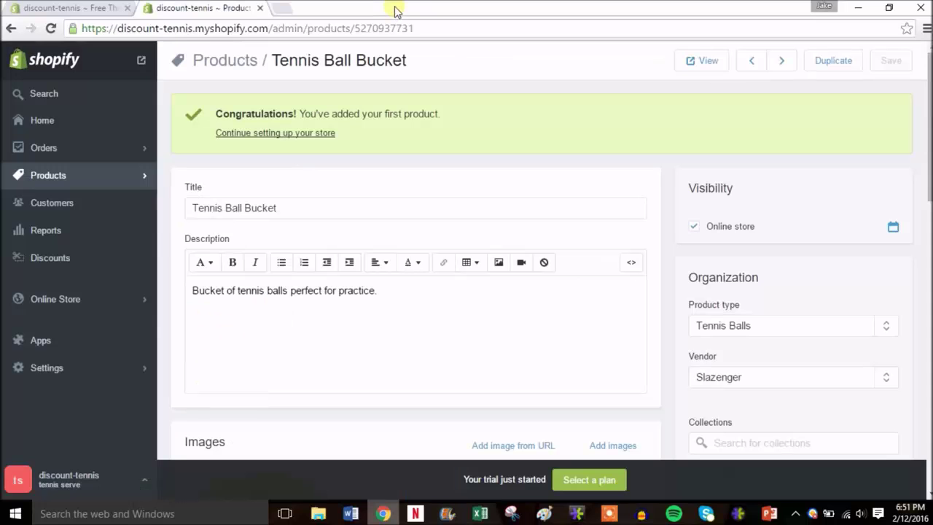
left_click(121, 179)
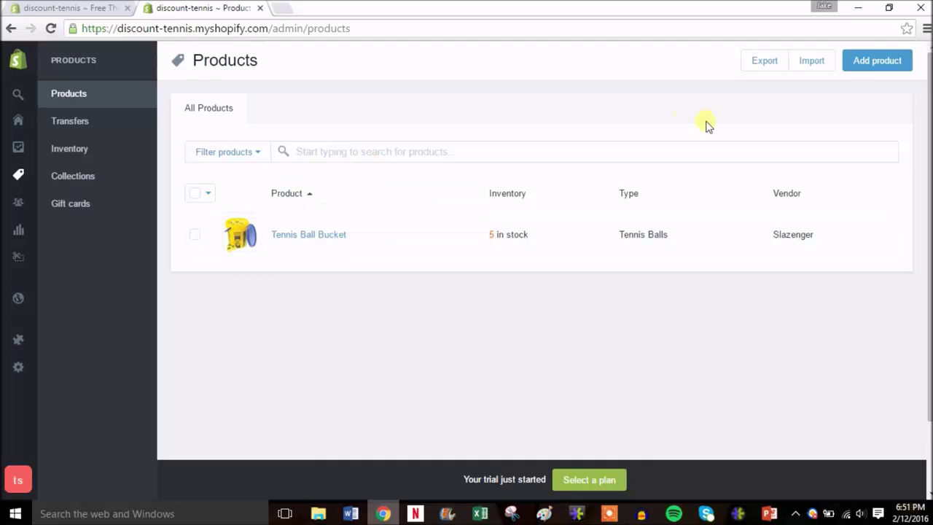
left_click(874, 64)
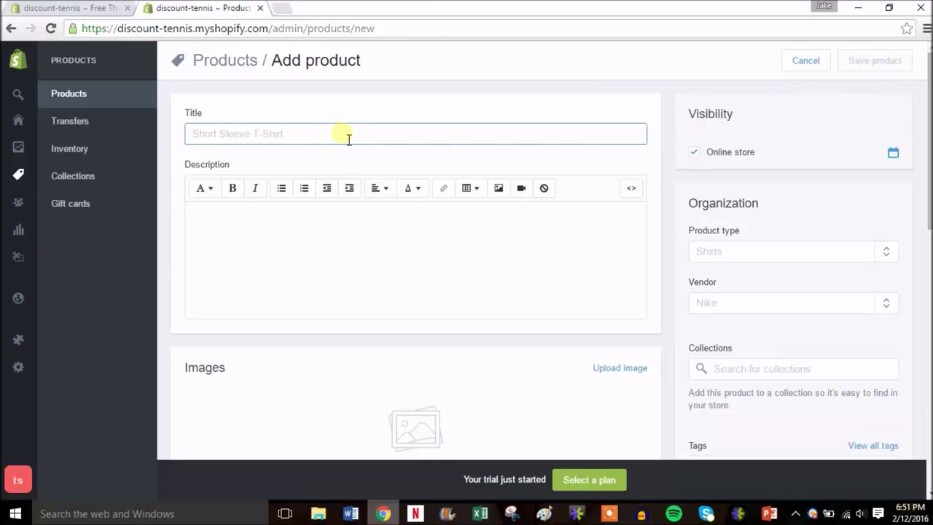
type("T")
key("BackSpace")
type("Babol")
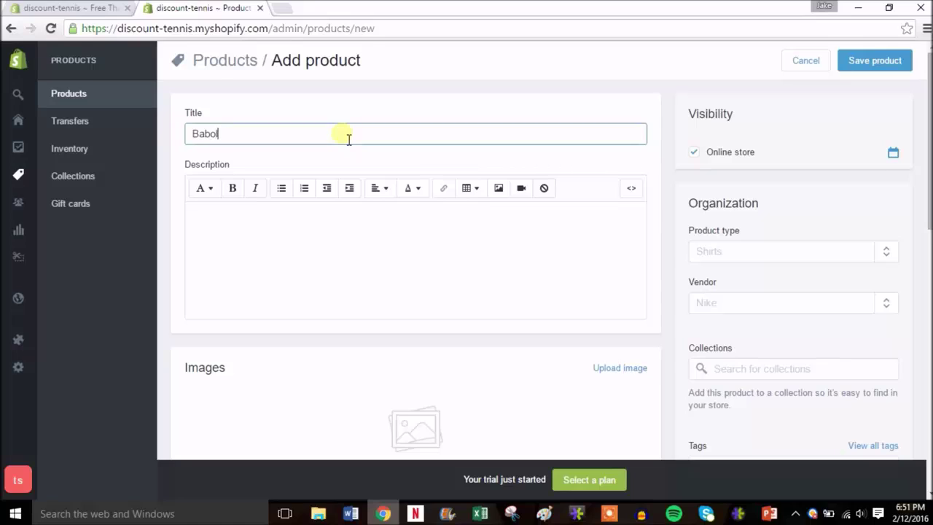
type("at Aero Drive Tennis R")
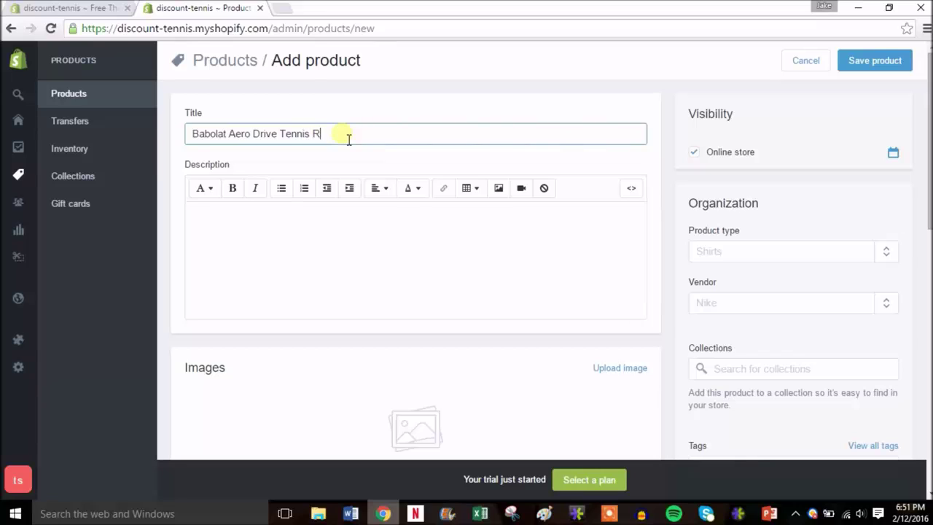
type("acquet")
left_click(368, 237)
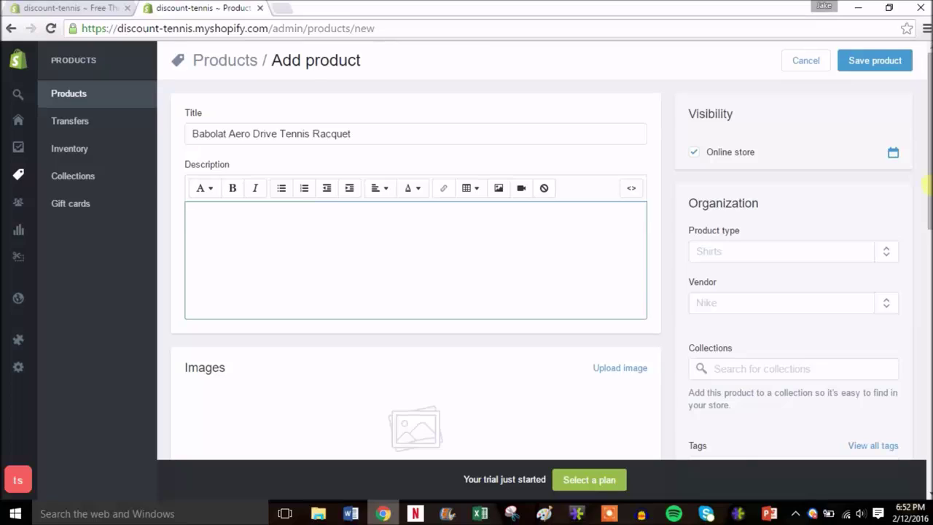
- Write the description 'Step up your game with the racquet of choice by professionals', naming two pro players
type("STep S")
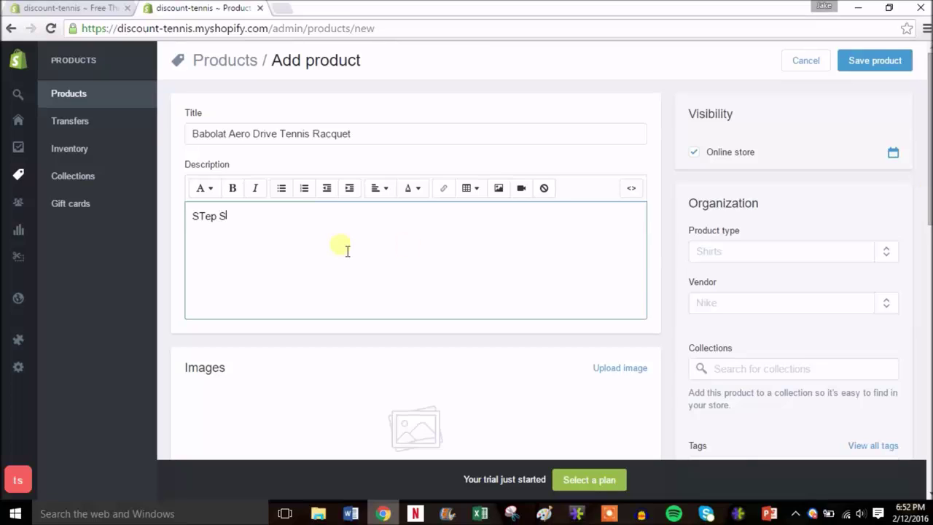
key("BackSpace")
key("BackSpace")
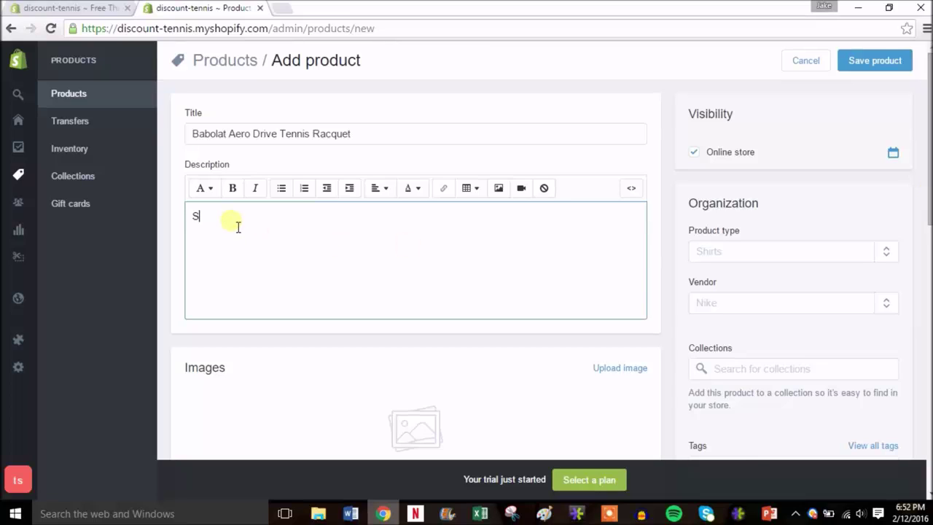
type("tep up your game wi")
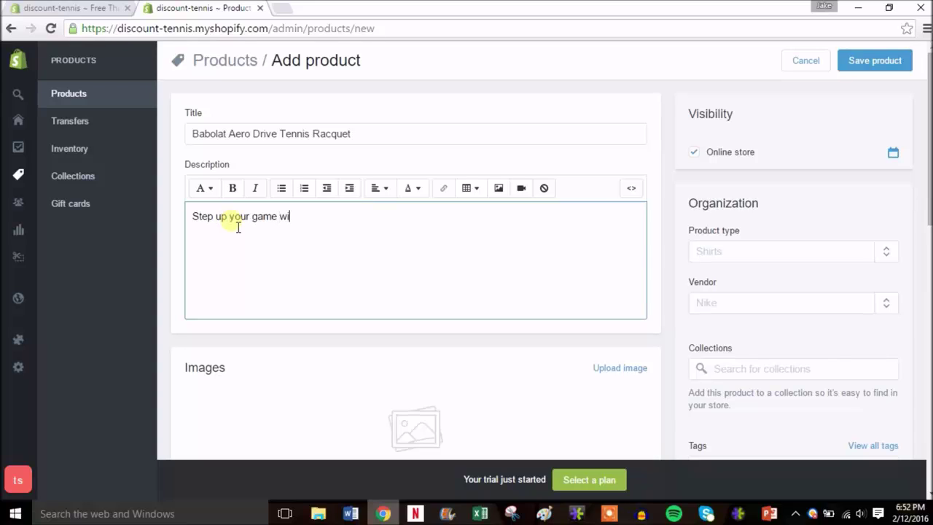
type("th the racquet of c")
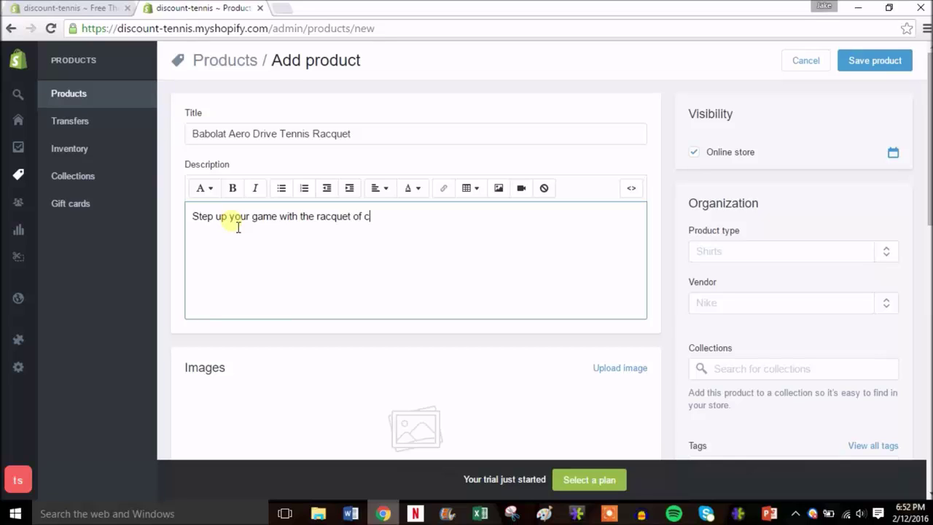
type("hoice by professiona")
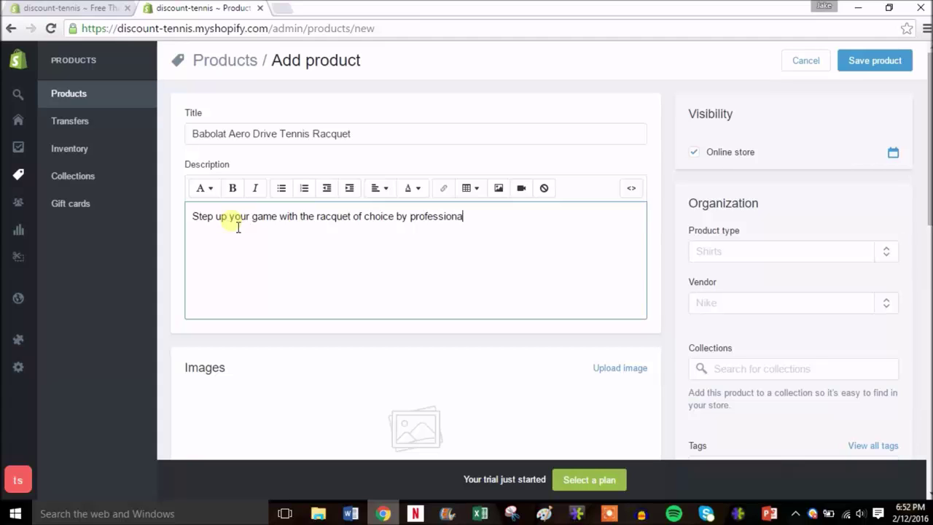
type("ls Rafel Na")
type(" Nadal and Carolin")
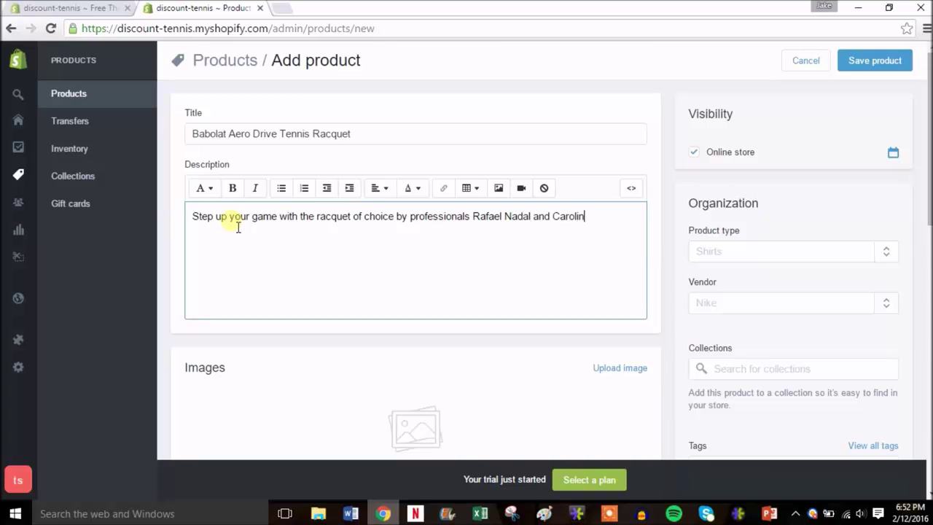
type("e Wozniacki.")
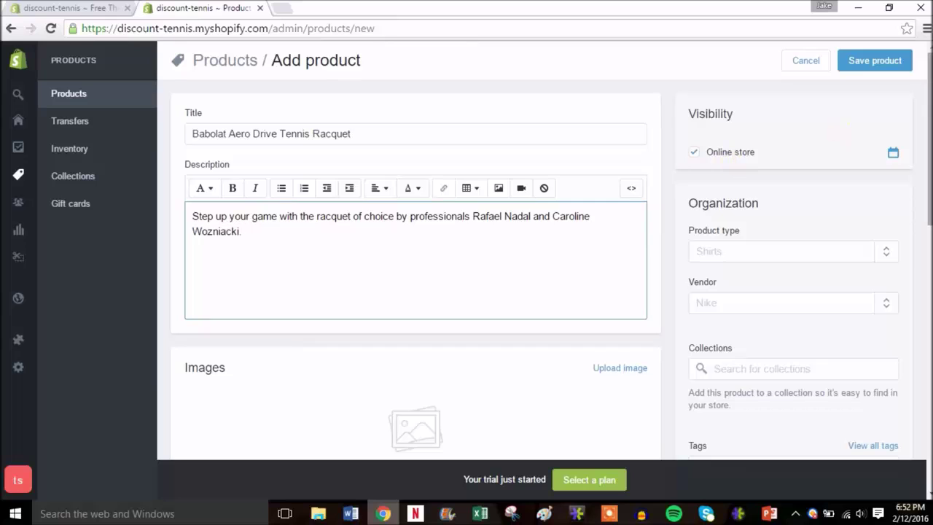
left_click_drag(927, 128, 931, 165)
scroll(931, 165, "down", 1)
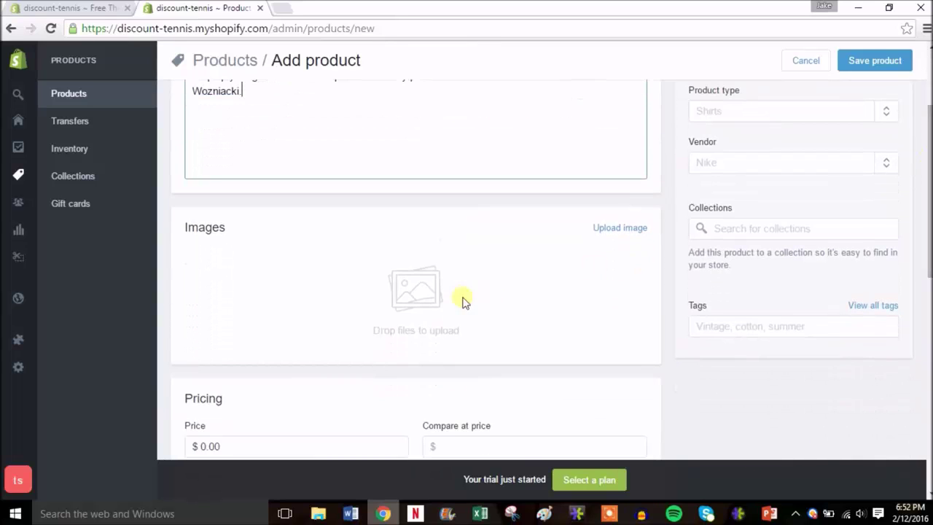
- Upload the photo of two Babolat racquets as the product image
left_click(621, 228)
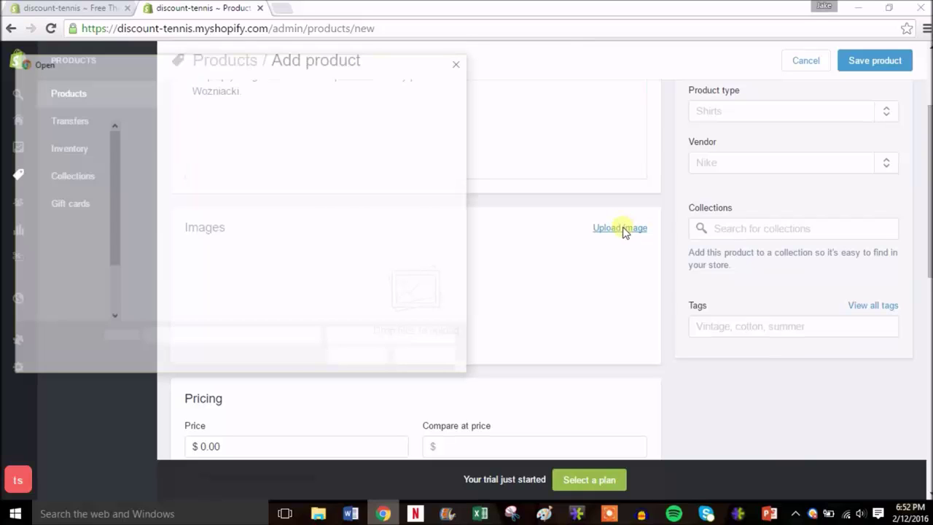
double_click(165, 164)
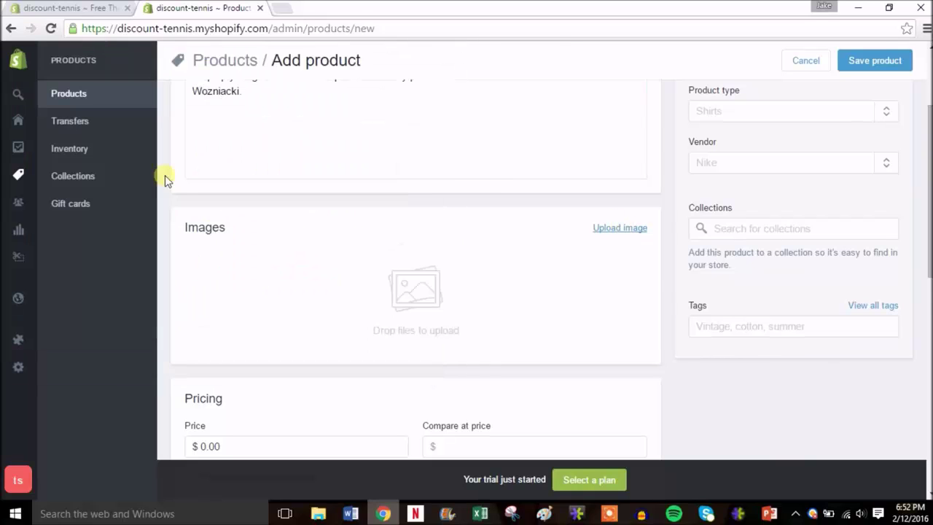
left_click_drag(930, 219, 929, 184)
- In Organization, add Racquets as product type and Babolat as vendor
left_click(777, 209)
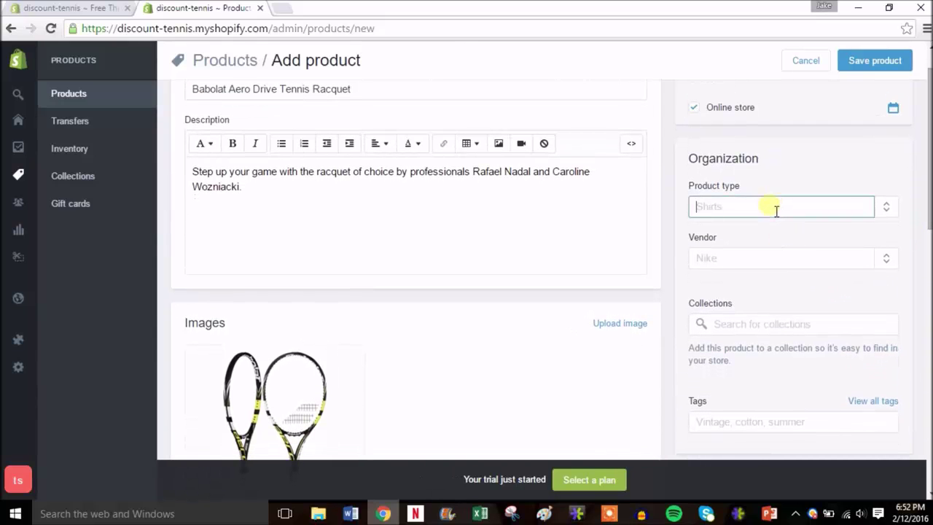
type("Racquets")
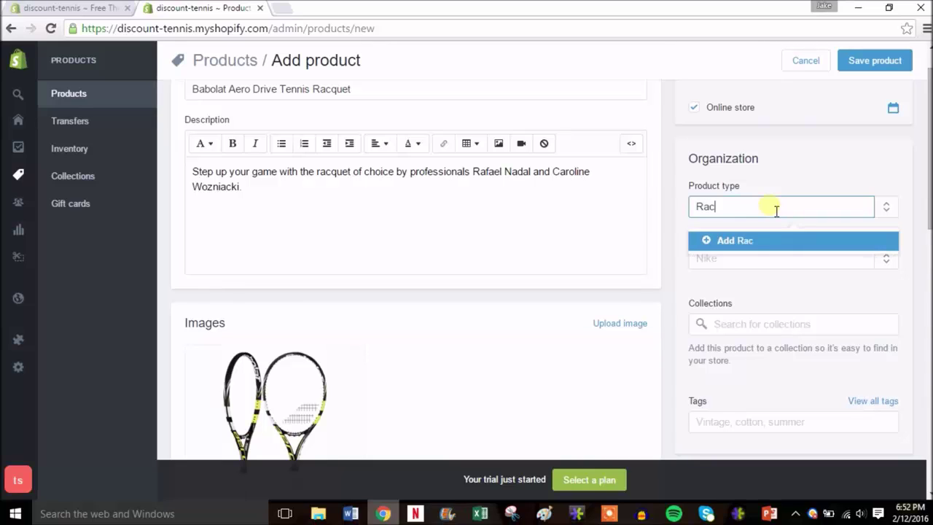
left_click(738, 242)
left_click(733, 261)
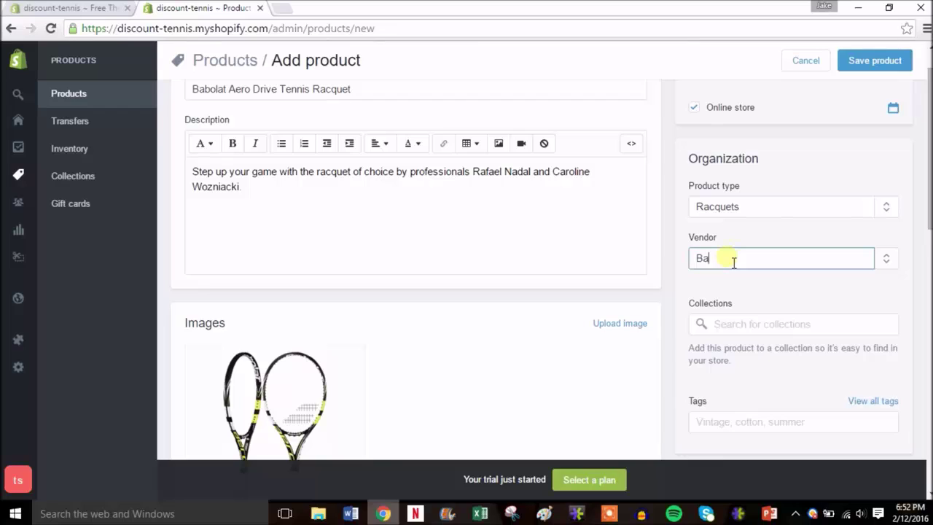
type("Bablo")
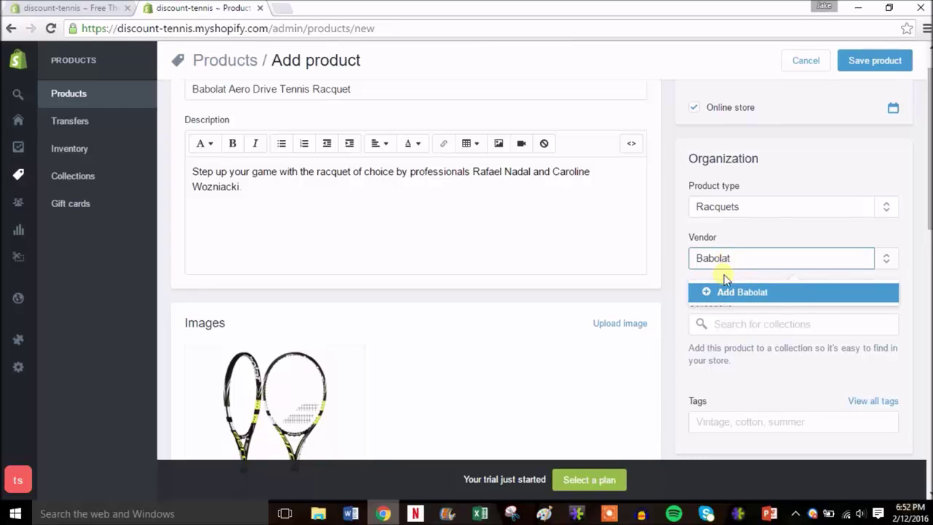
left_click(732, 292)
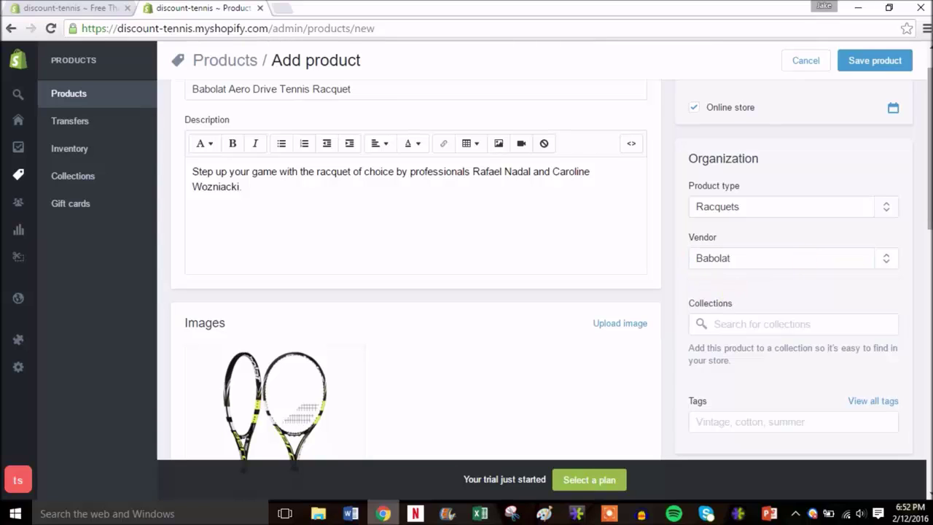
- Pick the existing tennis and racquet tags, then add new babolat and aero drive tags
scroll(727, 297, "down", 2)
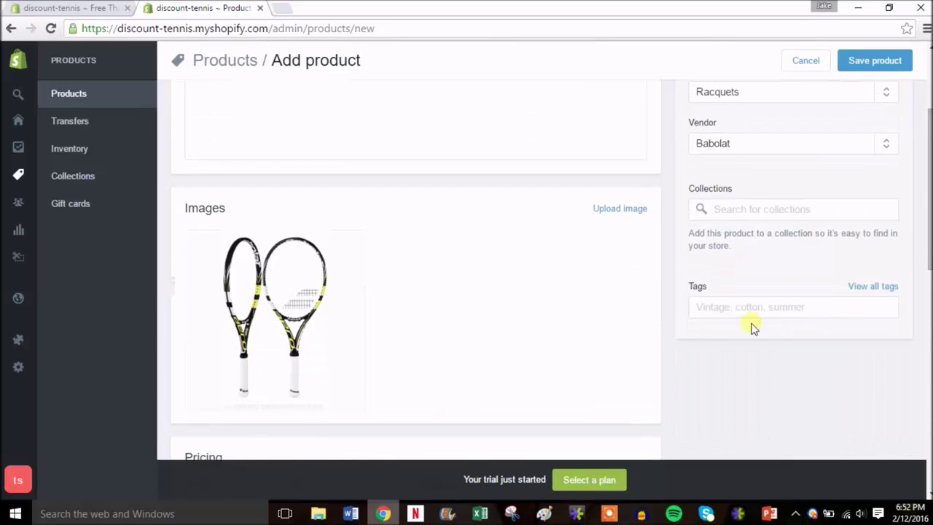
left_click(759, 318)
type("te")
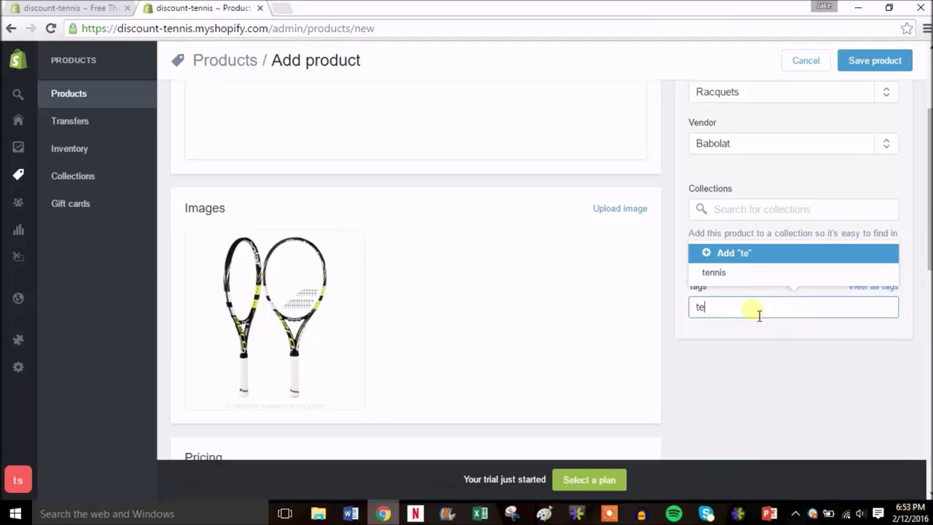
left_click(723, 272)
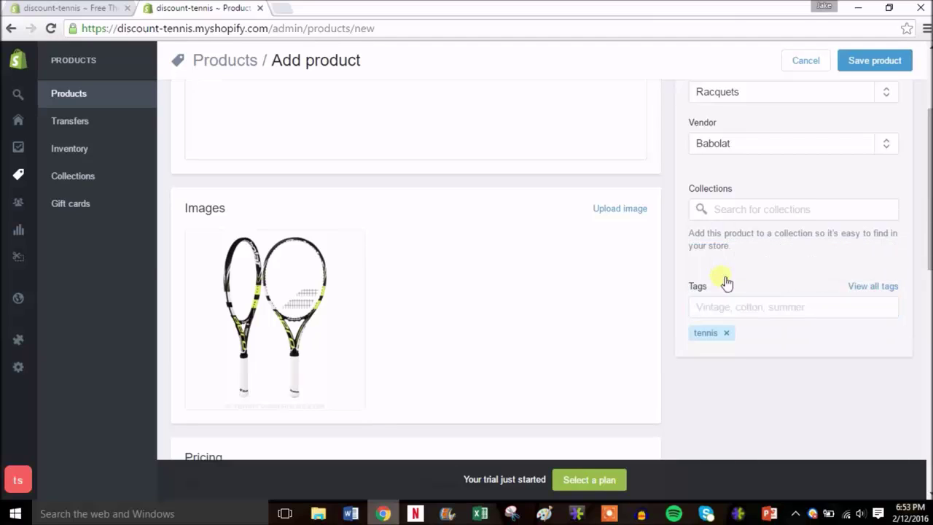
left_click(766, 312)
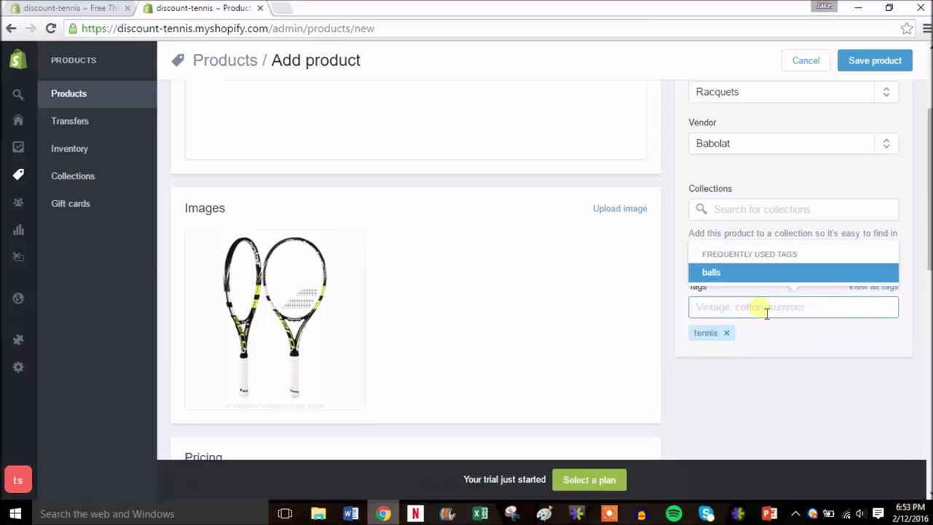
type("racquet")
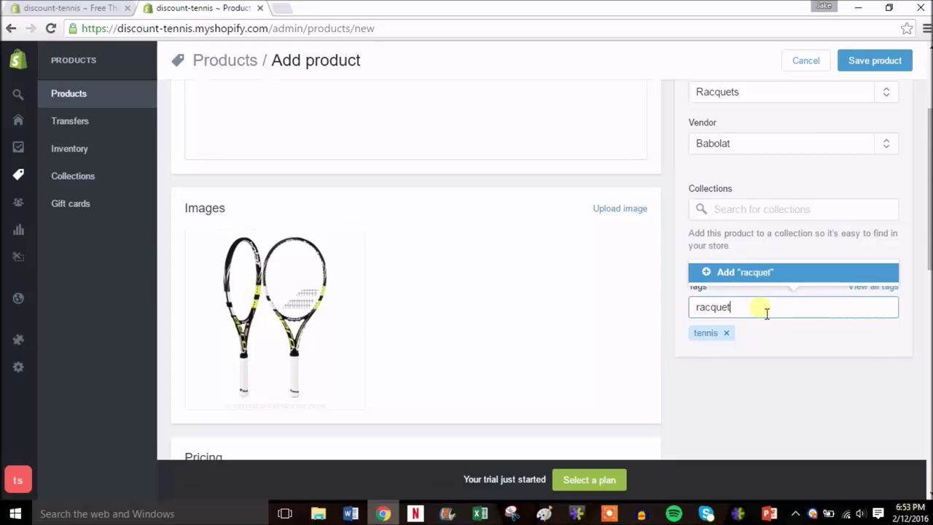
left_click(757, 274)
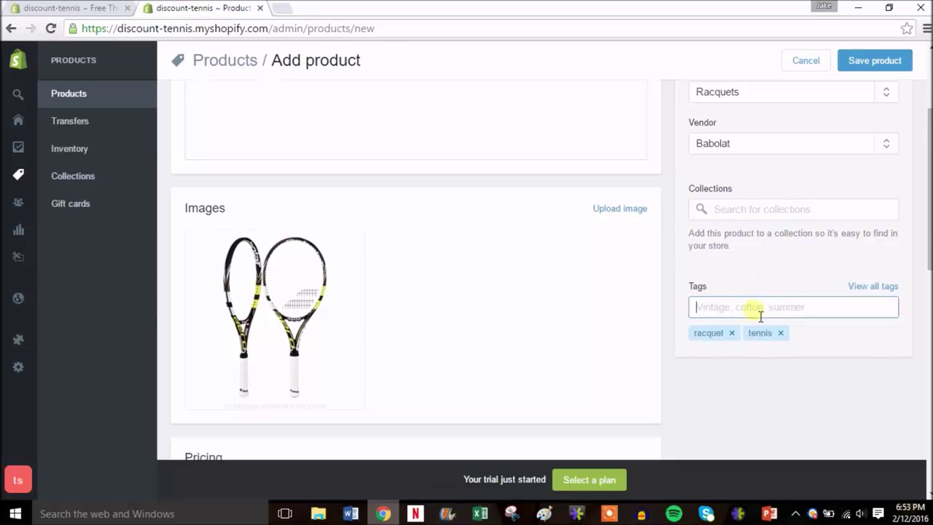
type("babolat")
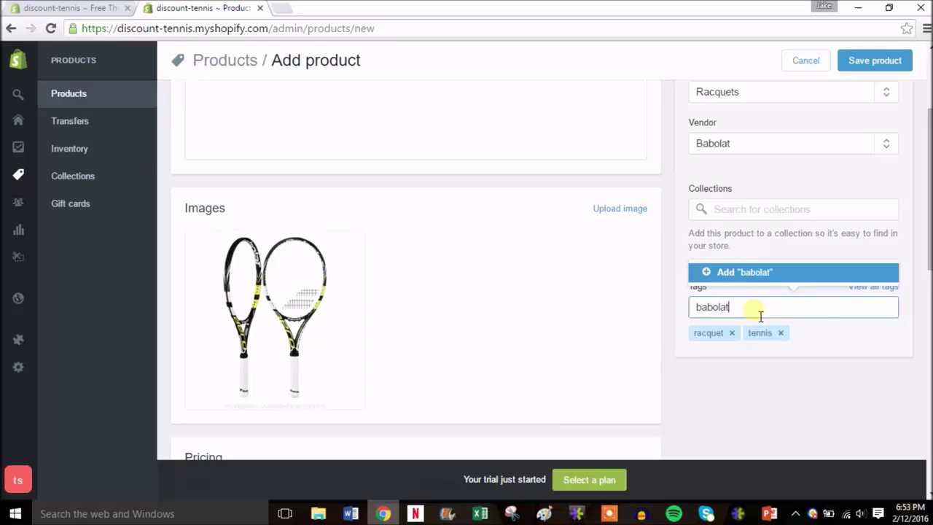
key("Return")
type("ae")
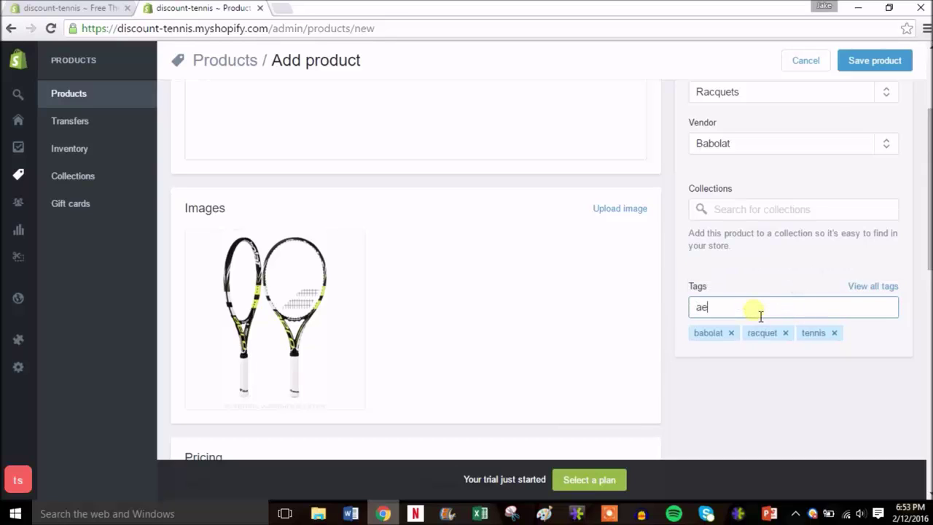
type("ro drive")
key("Return")
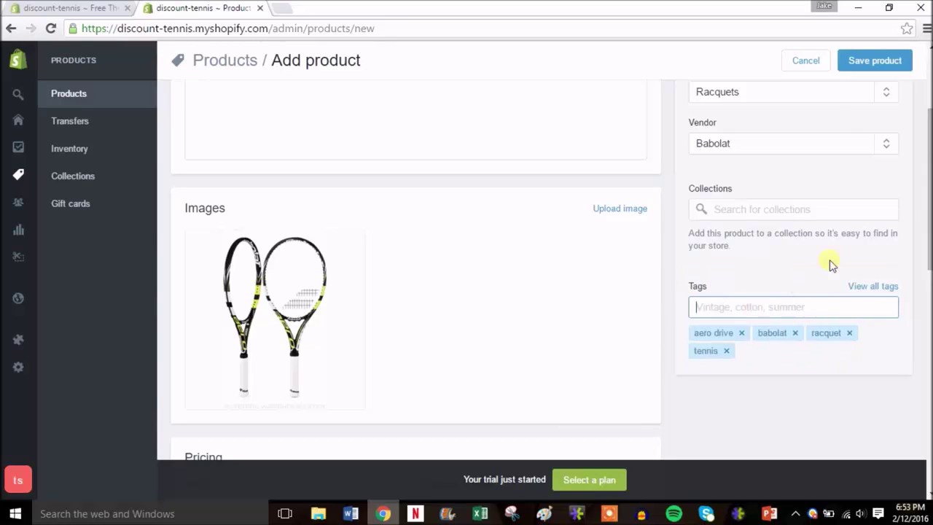
- Set the racquet's price to $199.99 with a compare-at price of $249.99
left_click_drag(928, 198, 928, 292)
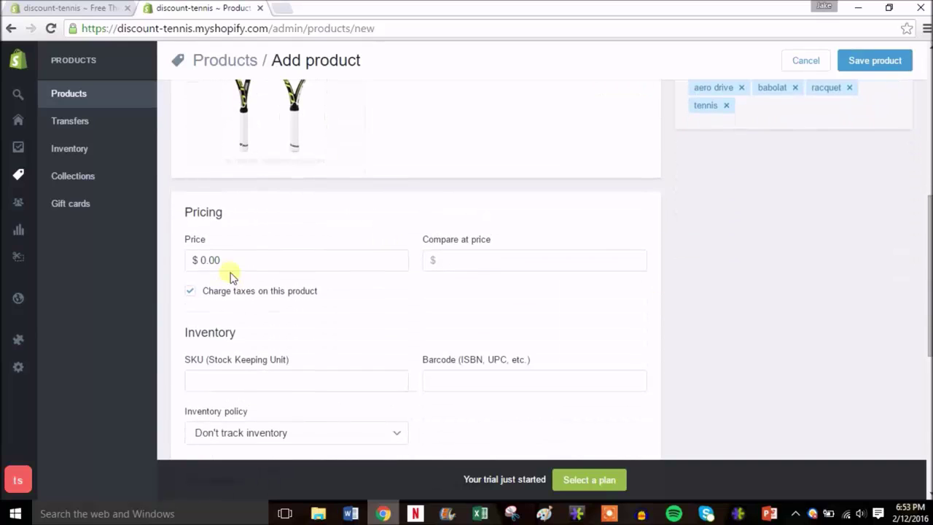
double_click(202, 267)
type("199.99")
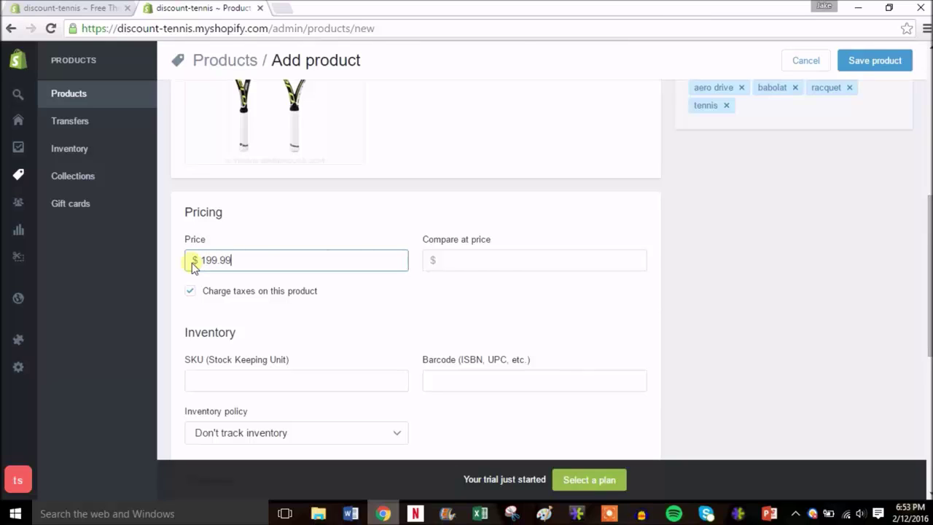
left_click(510, 269)
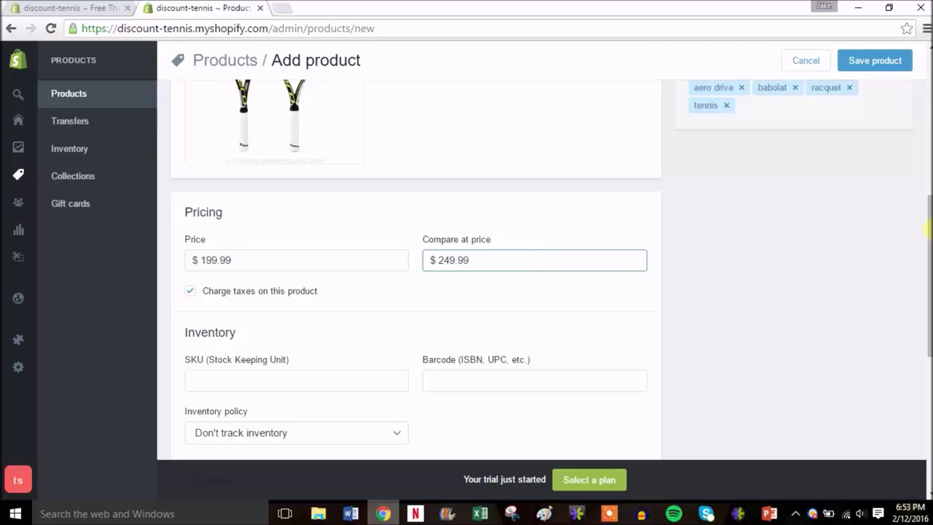
left_click_drag(929, 232, 929, 280)
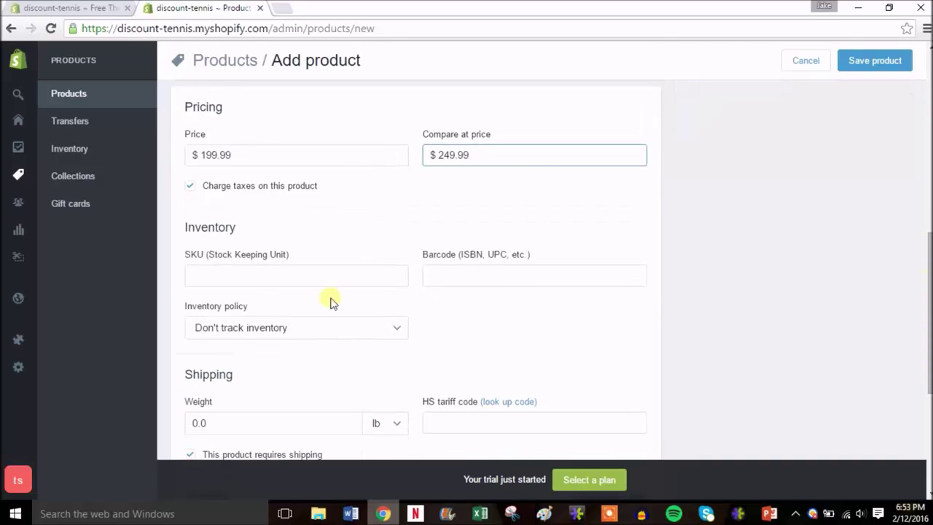
- Enter SKU 2, have Shopify track inventory at quantity 10, and set weight 3.0 lb
left_click(326, 280)
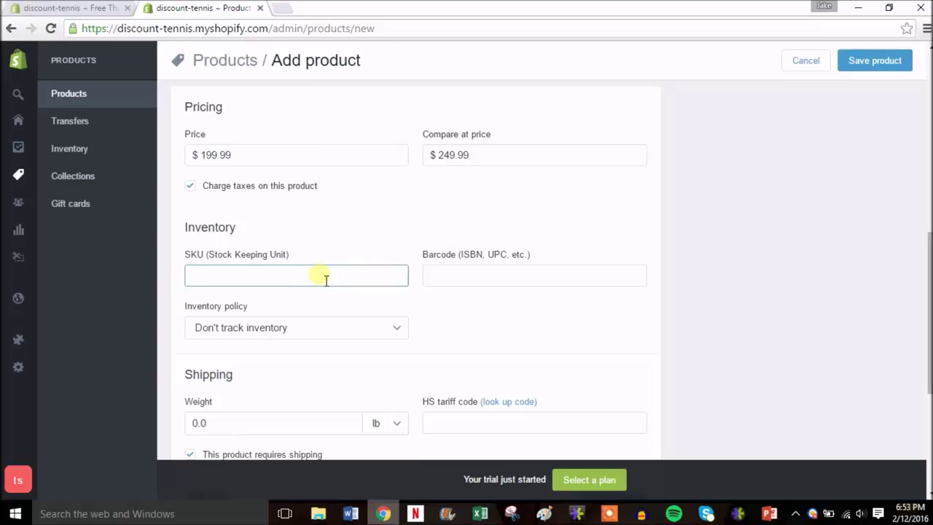
left_click(382, 329)
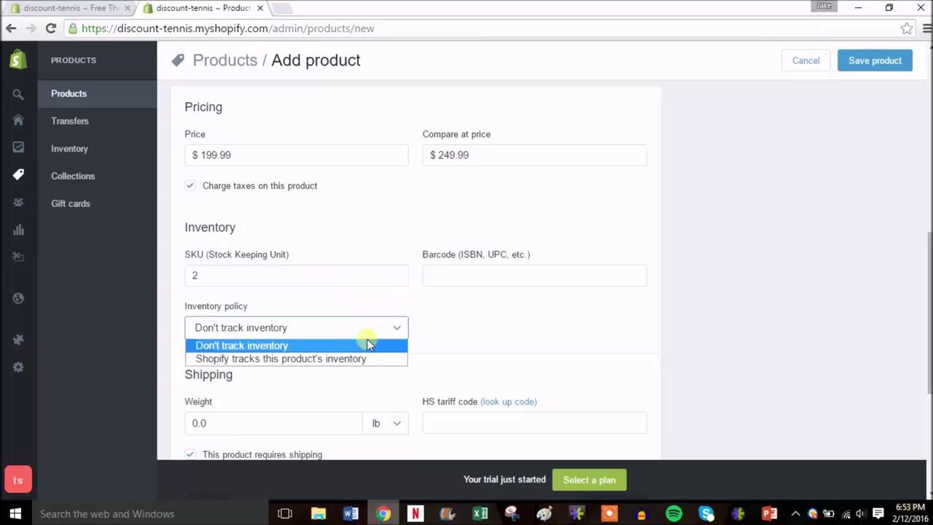
left_click(317, 359)
left_click(464, 328)
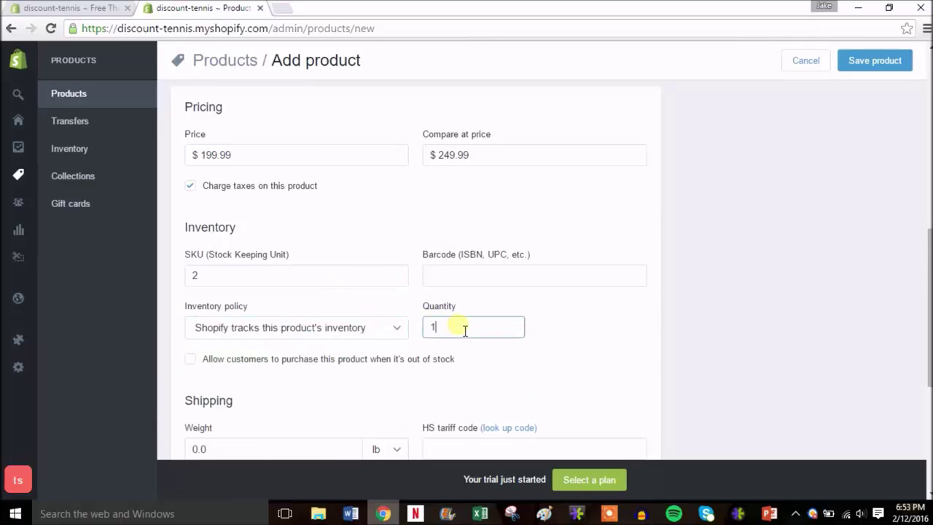
type("0")
left_click_drag(930, 325, 929, 393)
left_click(233, 264)
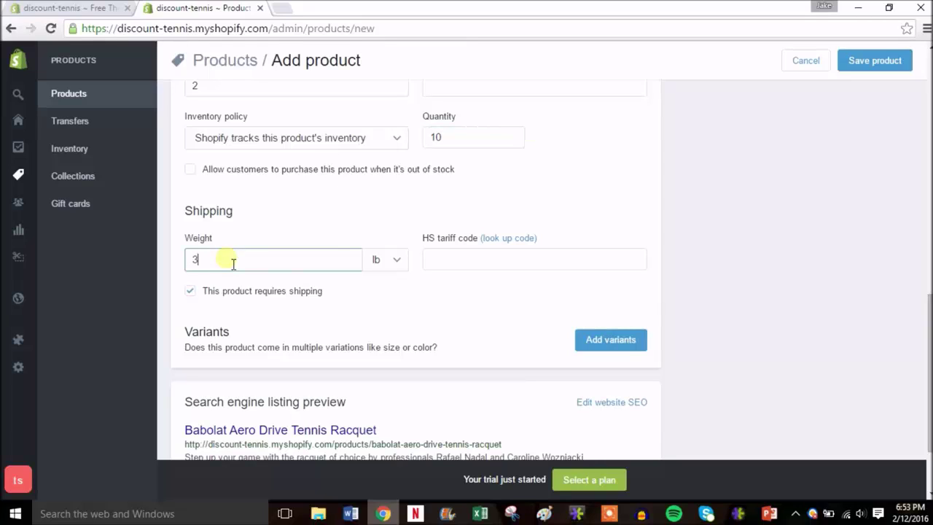
- Add a Size option with values 7 1/2, 7 3/4 and 7 1/8
left_click(625, 346)
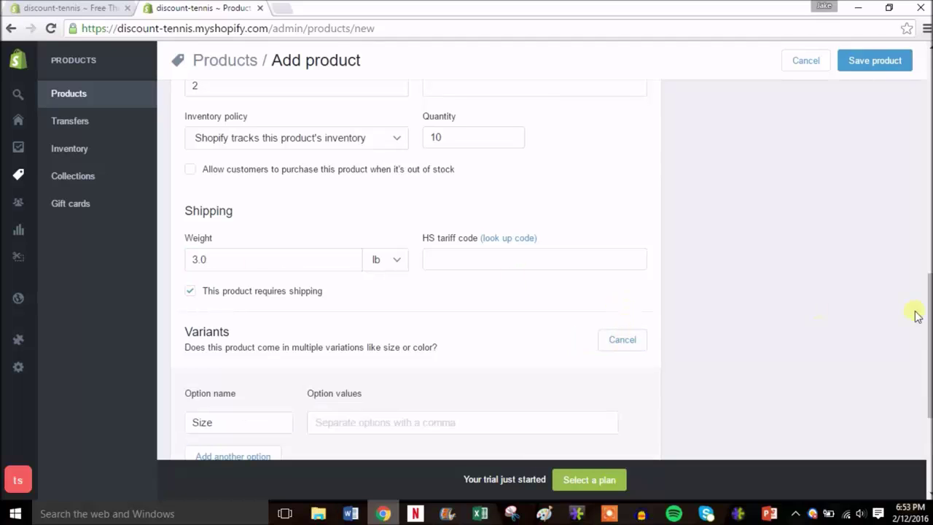
left_click_drag(928, 312, 928, 375)
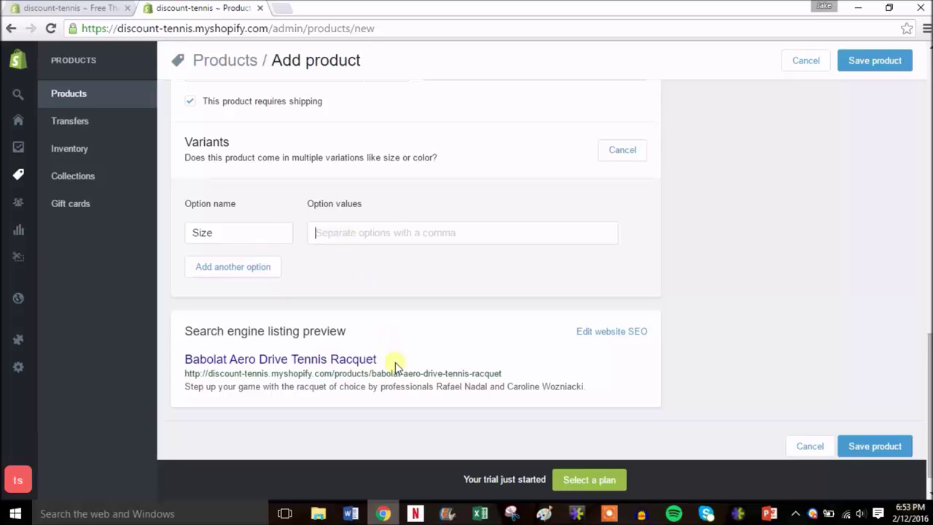
type("7 1/2")
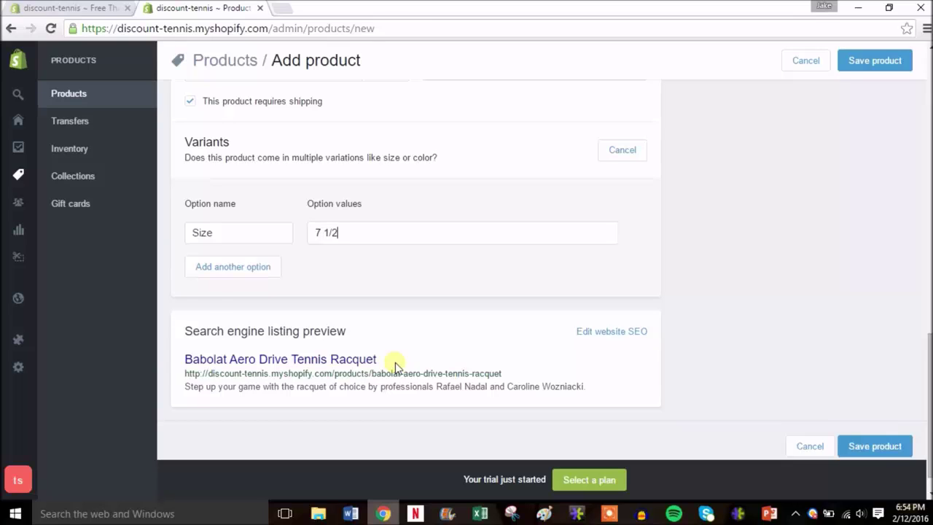
key("Return")
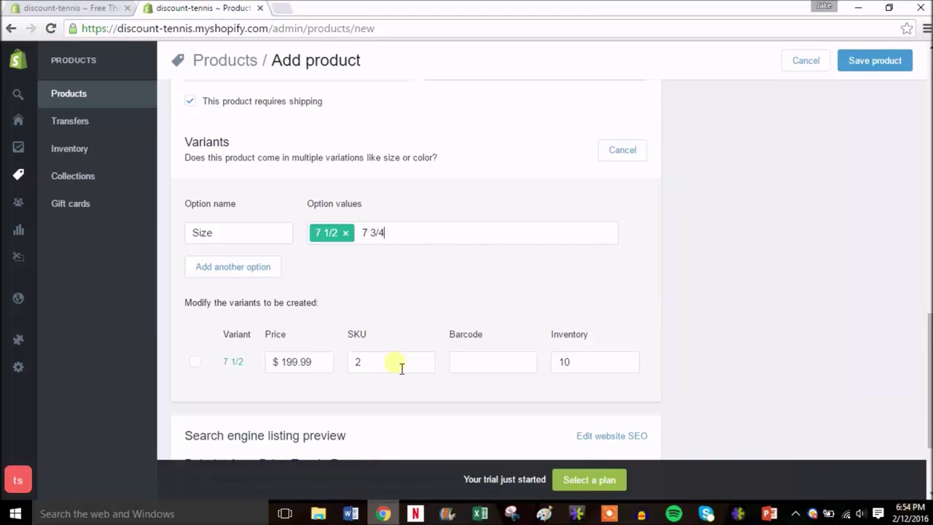
type("7 3/4")
key("Return")
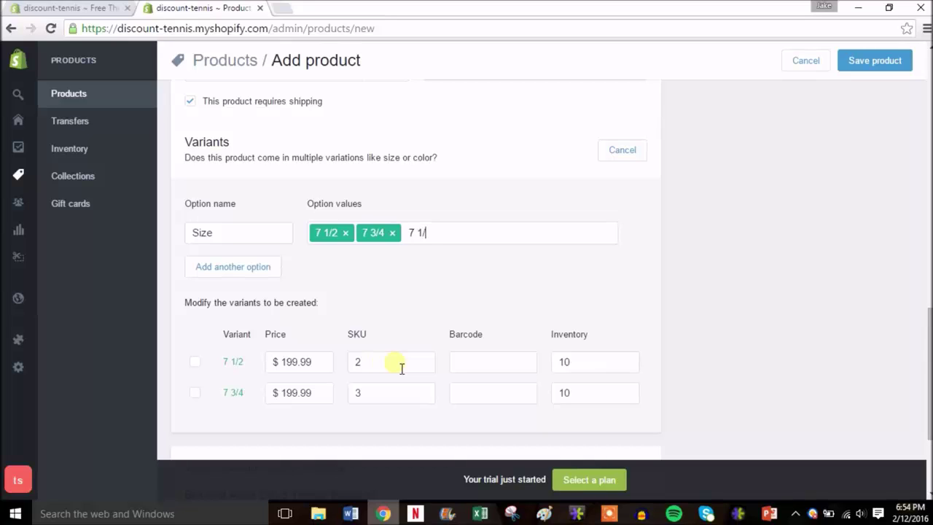
key("Return")
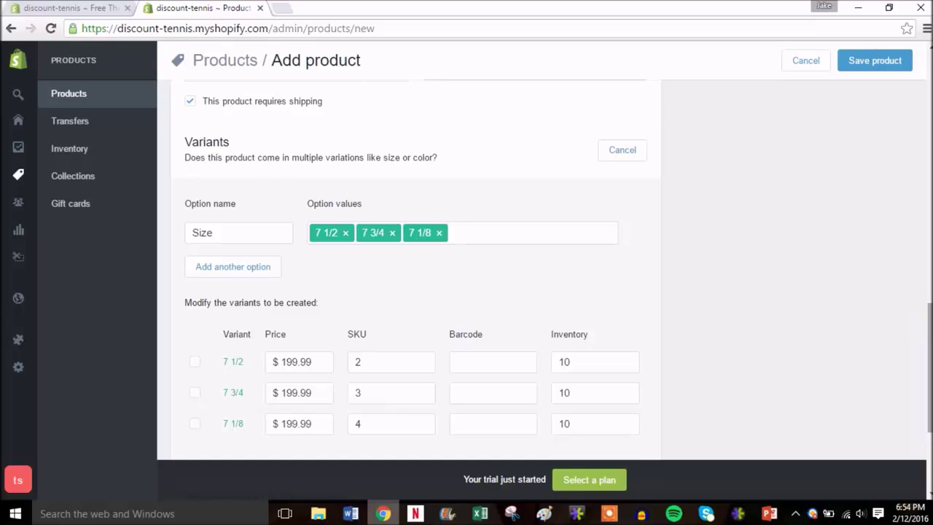
- Finish the size values and fill each variant with $199.99, SKUs 2–4 and 10 units
scroll(417, 270, "down", 1)
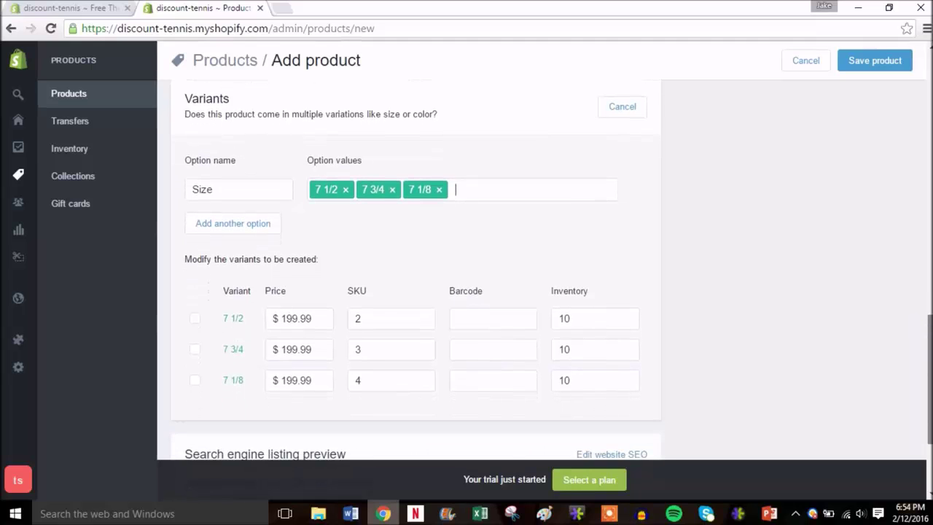
left_click(246, 218)
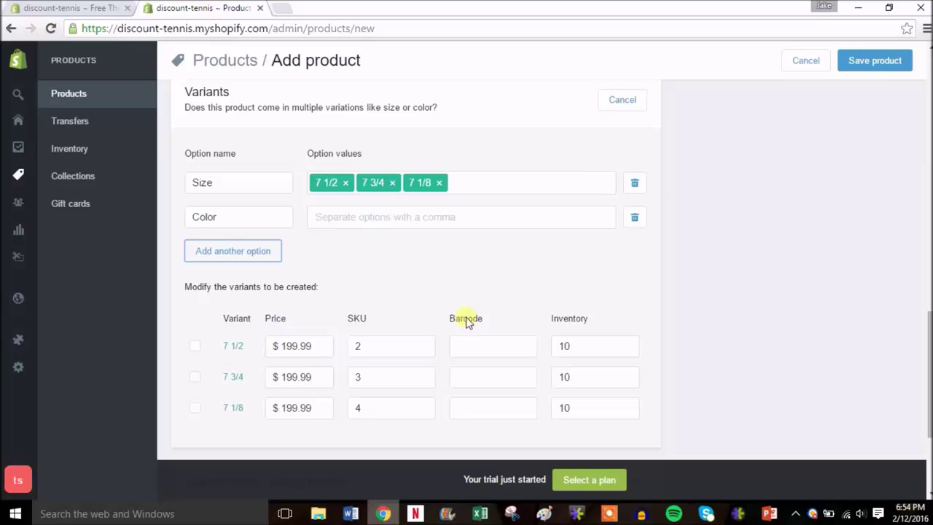
scroll(467, 323, "down", 3)
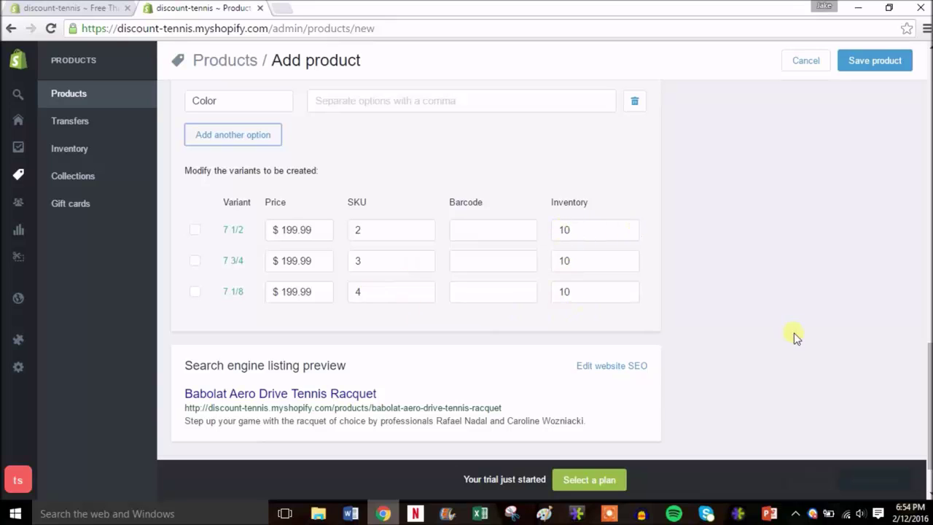
left_click_drag(927, 380, 929, 66)
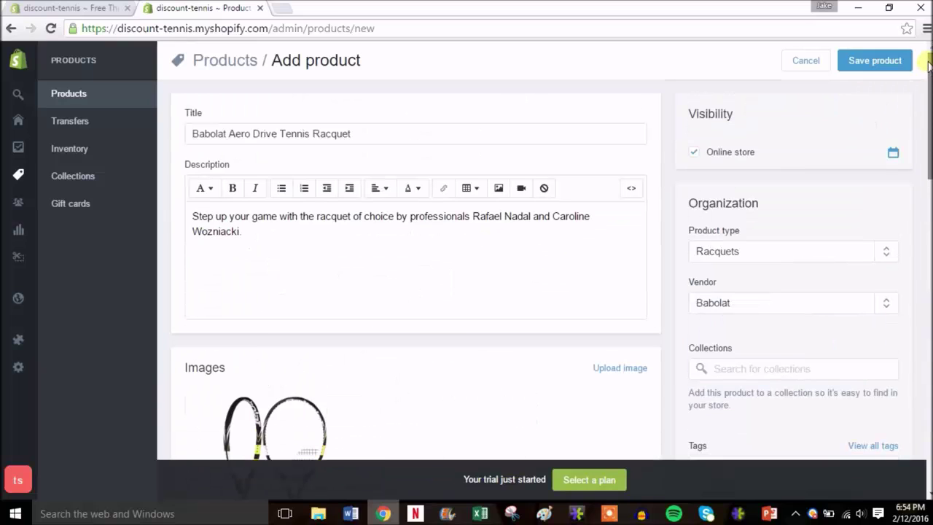
- Delete the empty Color option and save the Babolat Aero Drive Tennis Racquet
left_click(883, 61)
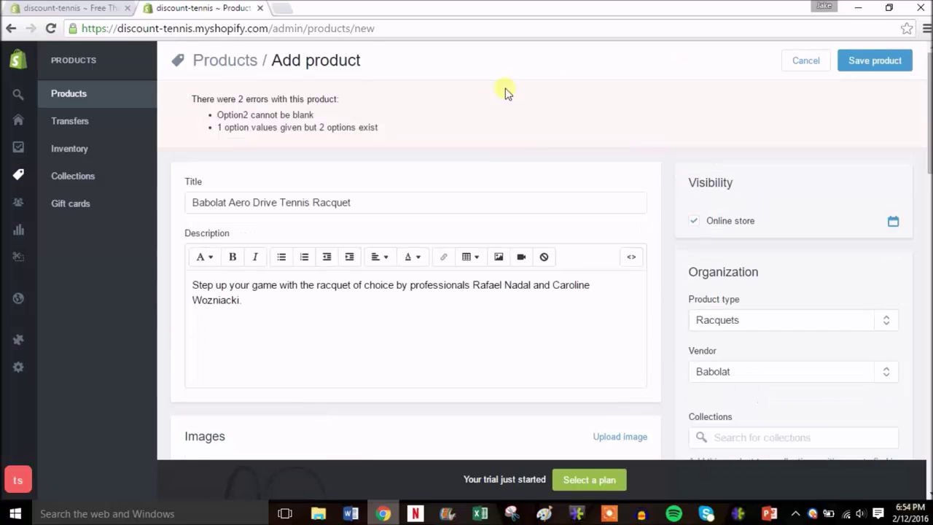
left_click_drag(930, 98, 925, 351)
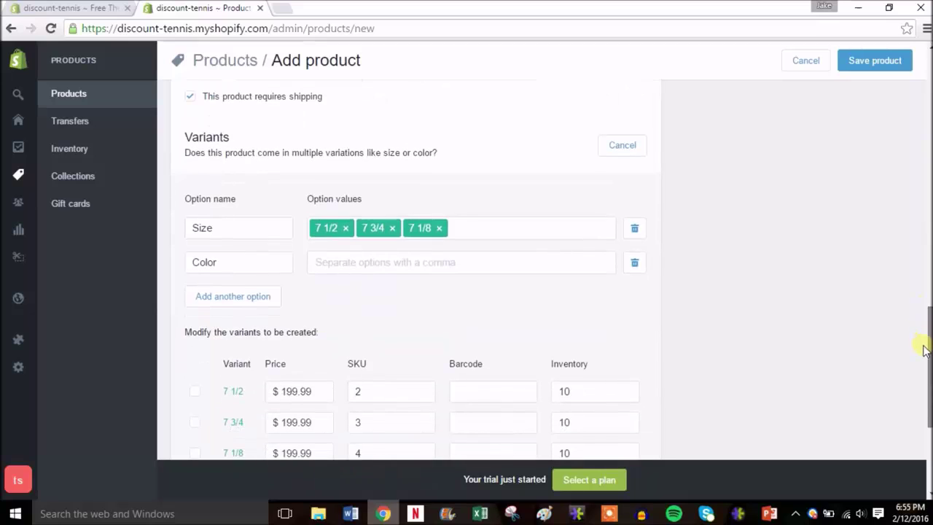
left_click(636, 264)
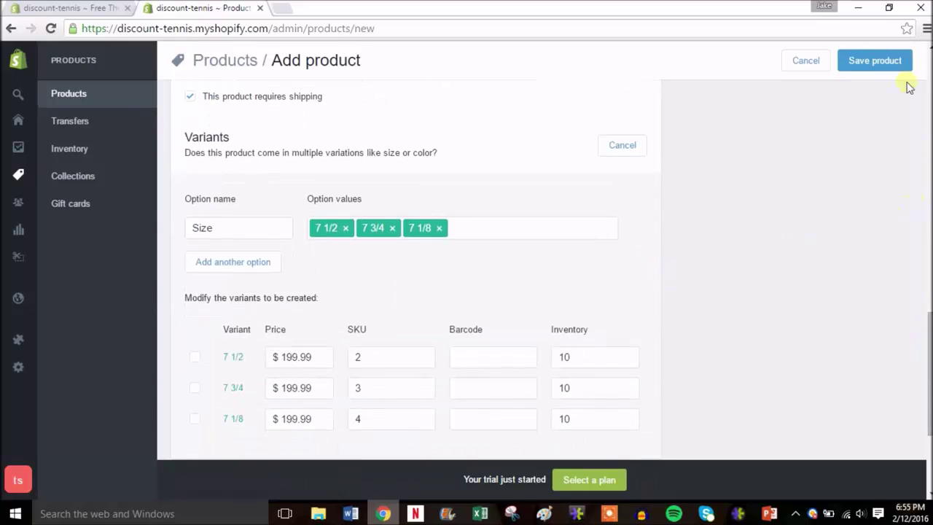
left_click(886, 68)
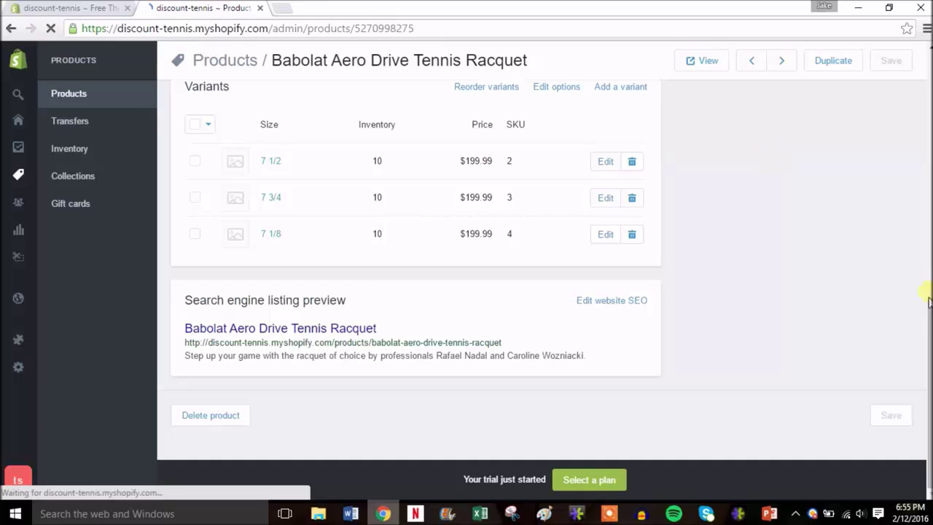
left_click_drag(927, 319, 928, 44)
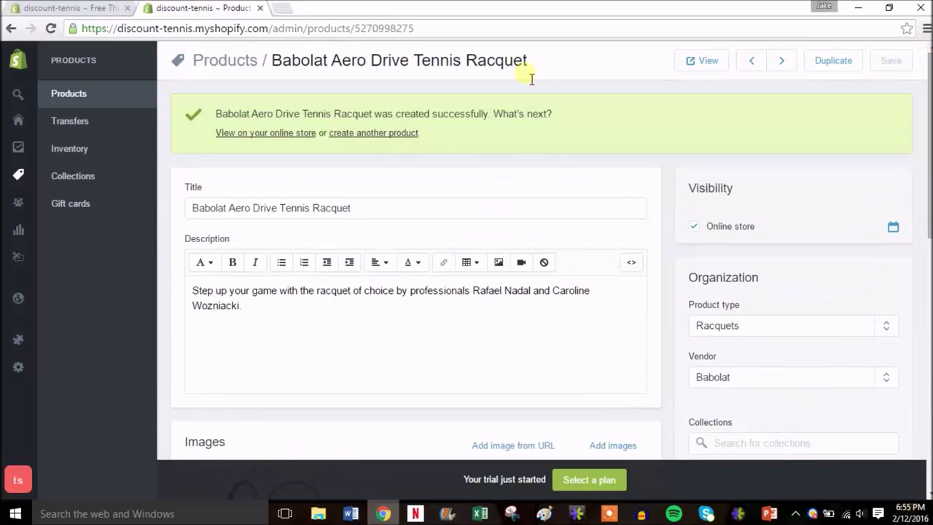
right_click(264, 136)
left_click(275, 145)
left_click(335, 8)
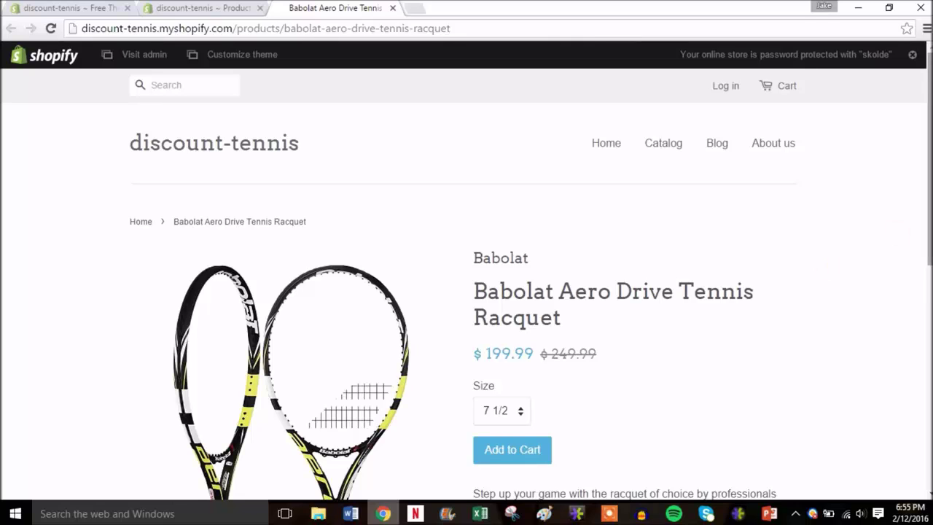
scroll(926, 248, "down", 3)
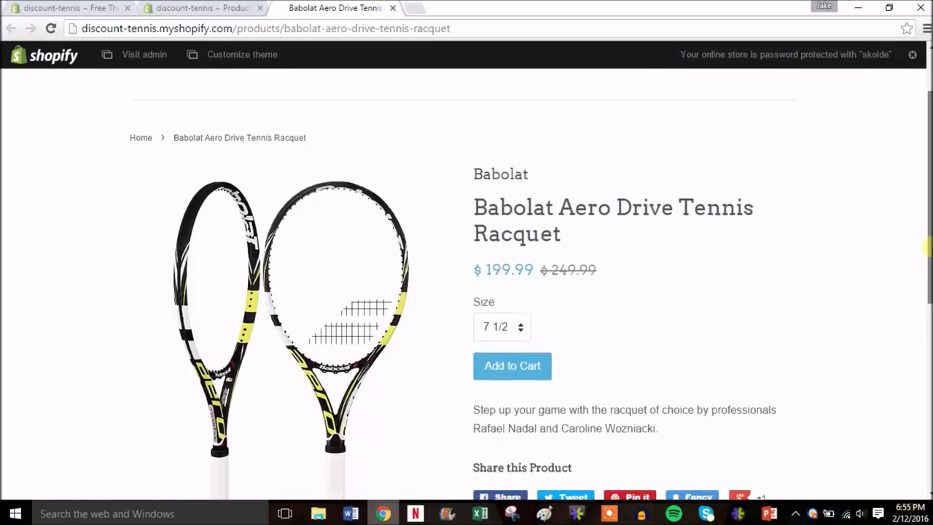
mouse_move(926, 248)
left_mouse_down()
mouse_move(923, 327)
mouse_move(926, 198)
mouse_move(922, 263)
left_mouse_up()
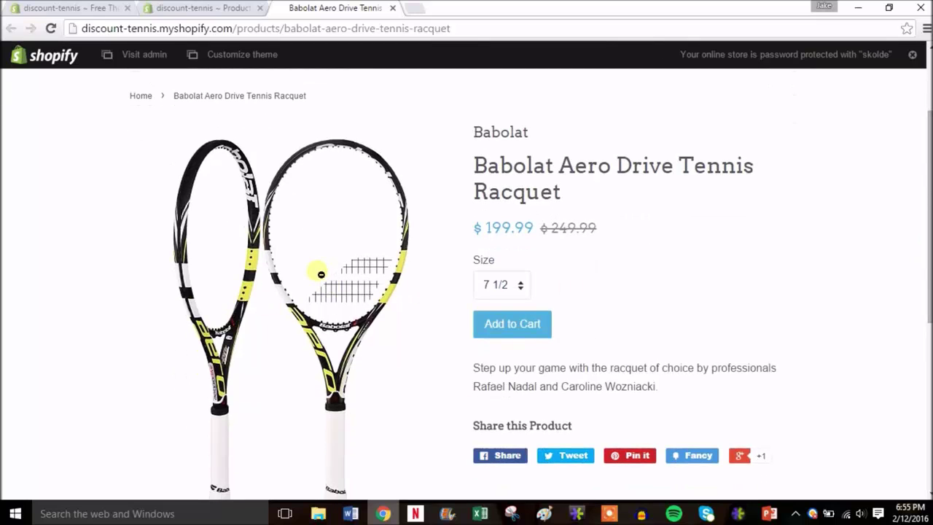
left_click(321, 274)
left_click(415, 266)
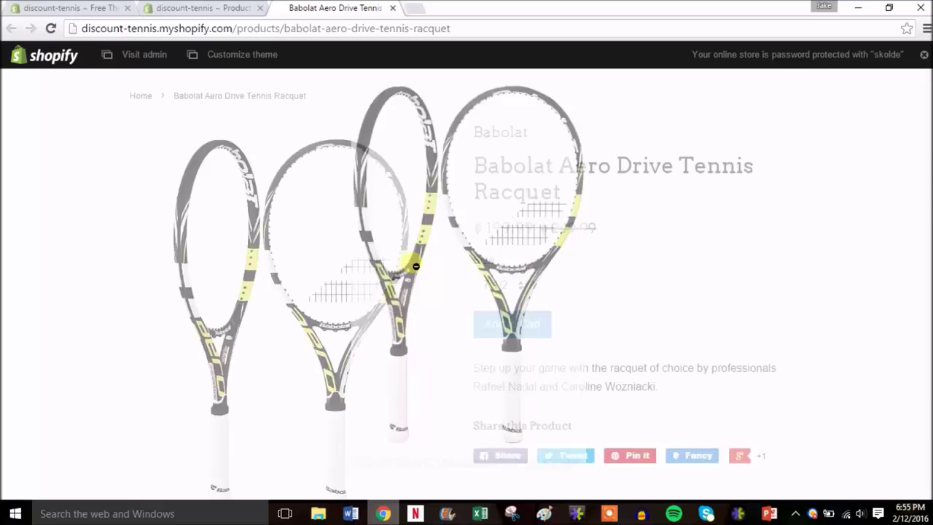
left_click(522, 286)
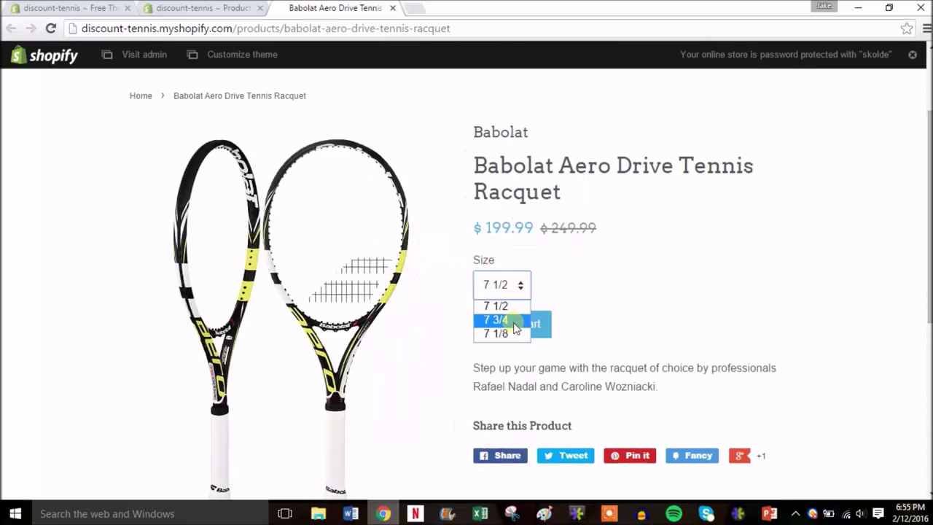
left_click(587, 302)
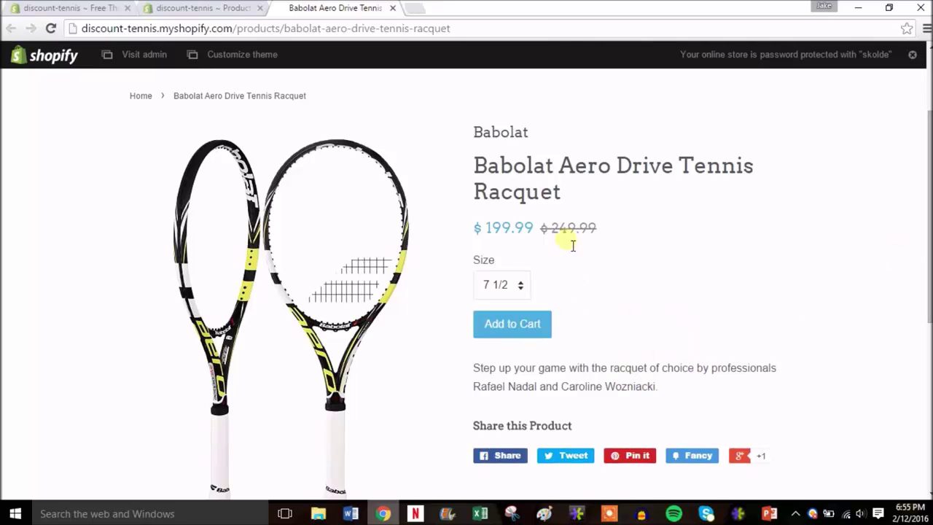
scroll(929, 223, "down", 1)
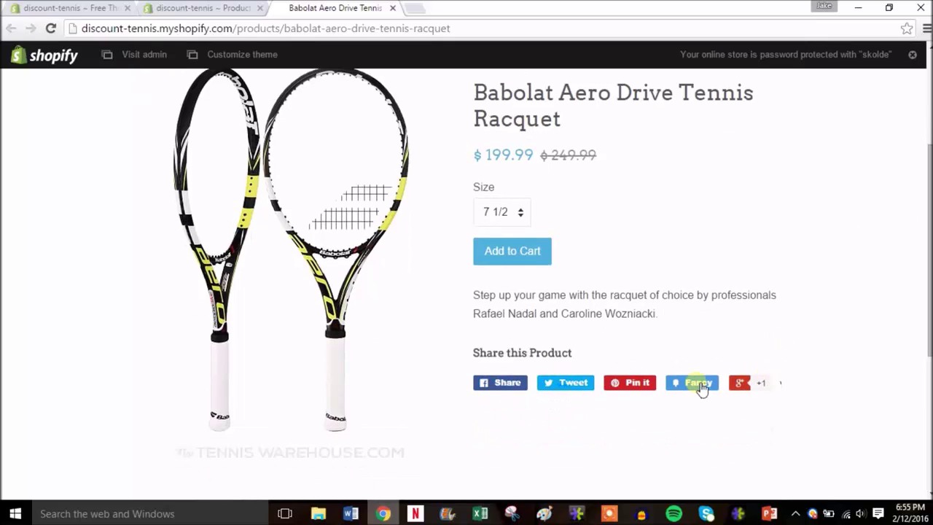
left_click_drag(930, 336, 926, 217)
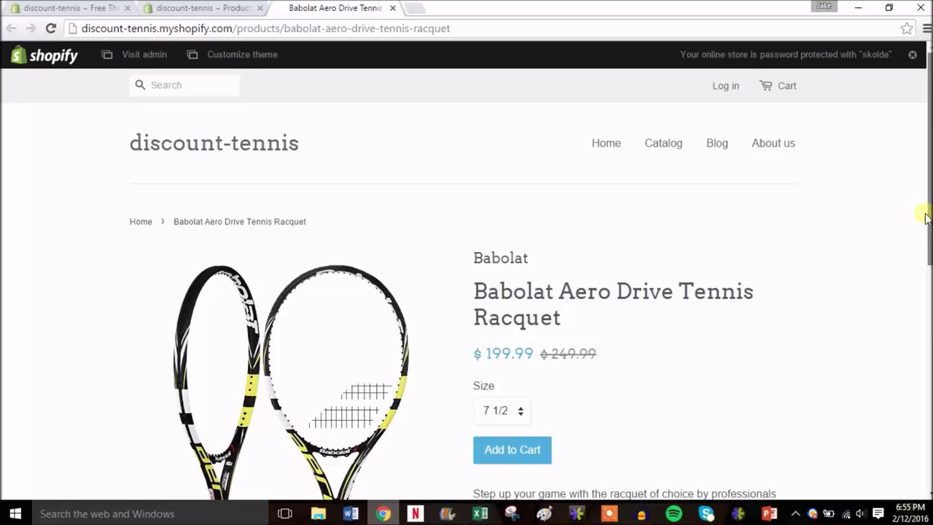
left_click(606, 145)
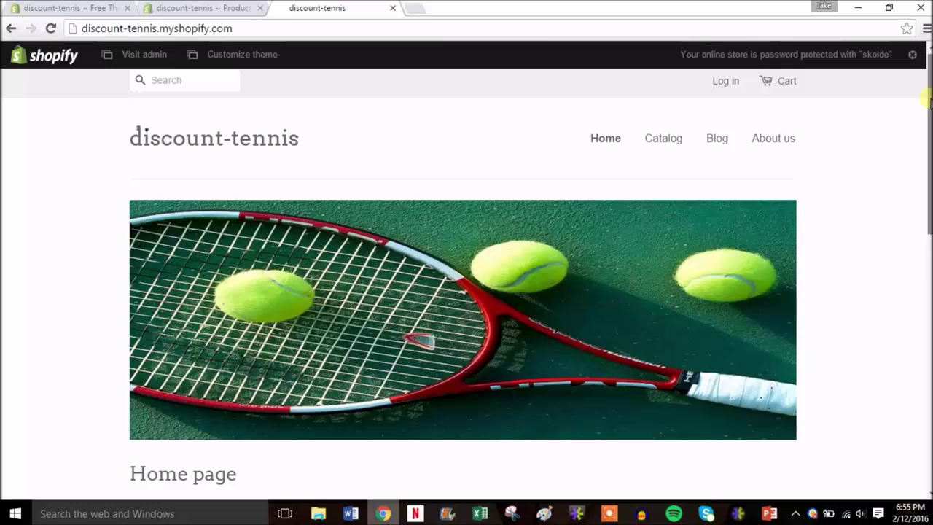
left_click_drag(930, 99, 546, 58)
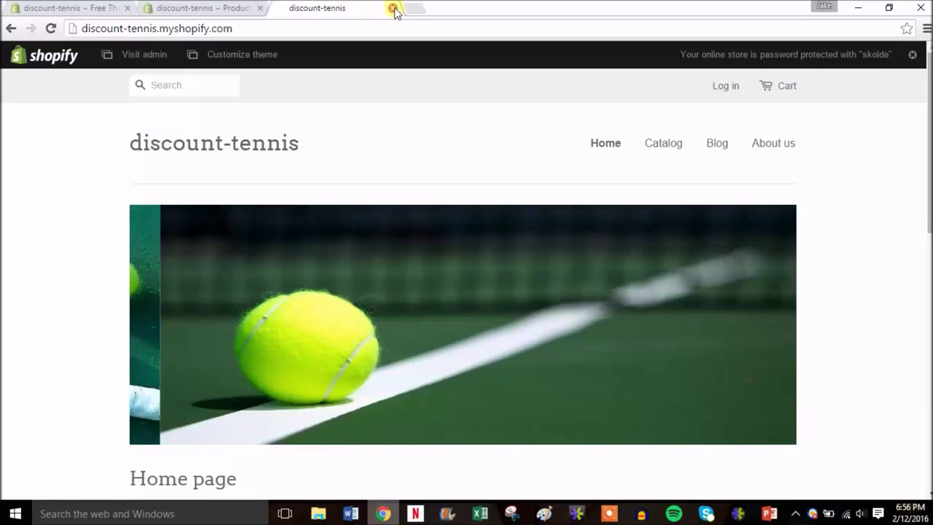
left_click(393, 8)
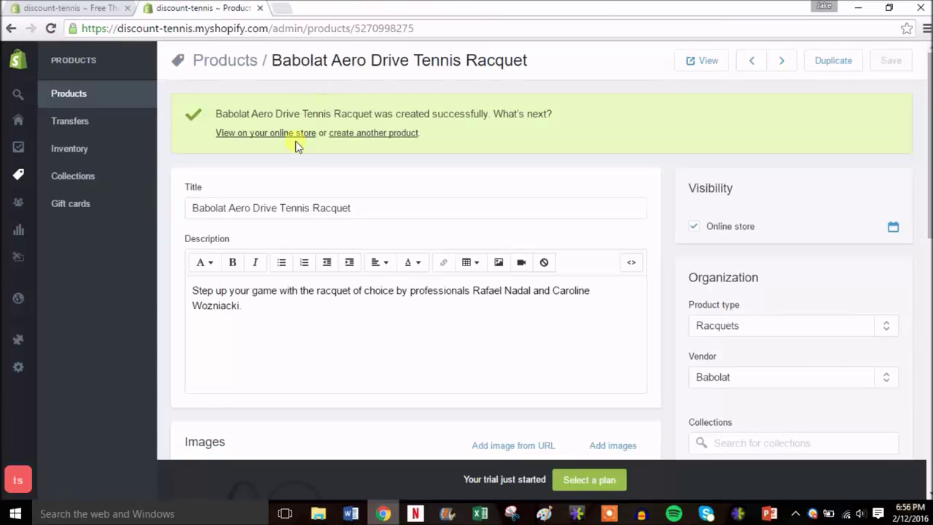
- Check the four-product storefront catalog, then close its tab to return to admin
left_click(86, 95)
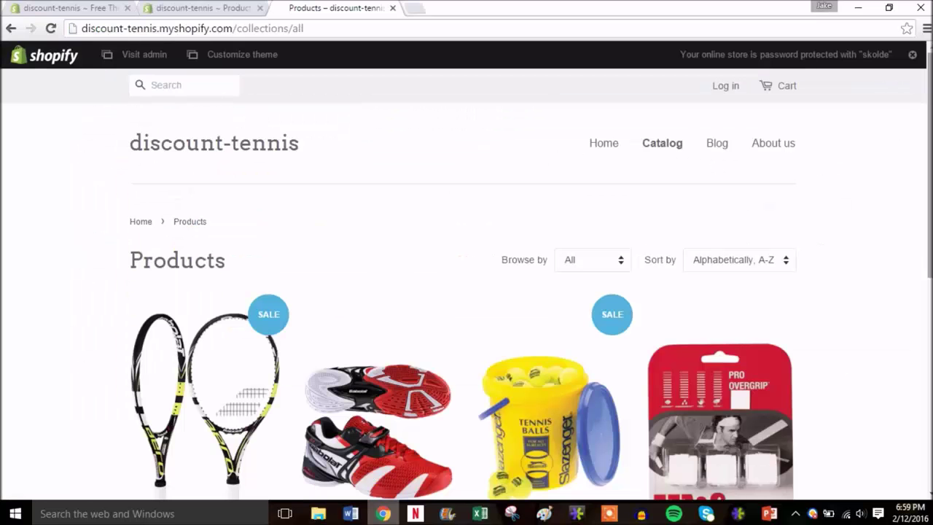
left_click_drag(928, 122, 924, 209)
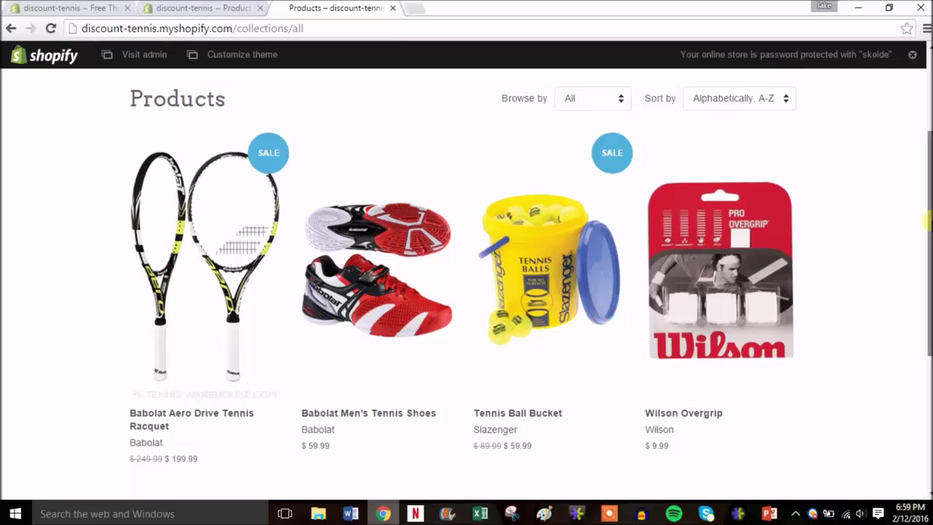
left_click_drag(925, 223, 922, 202)
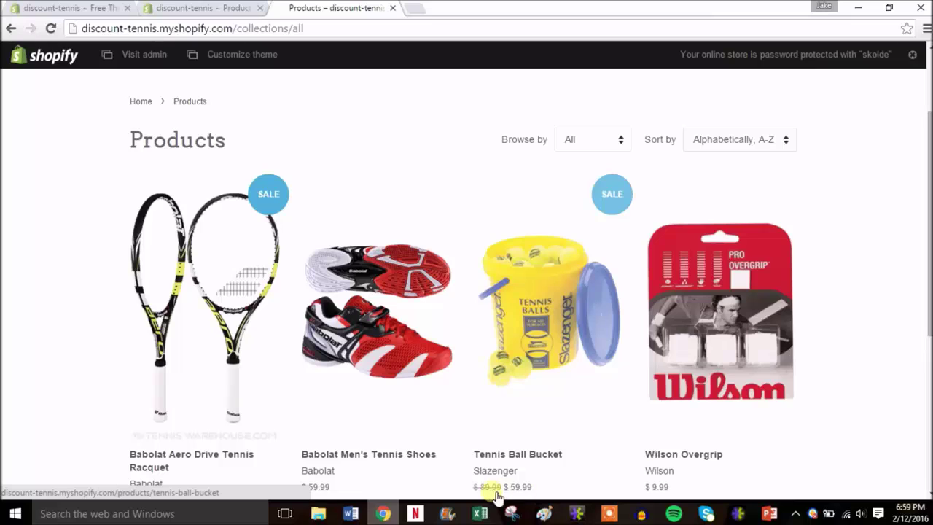
scroll(920, 166, "up", 2)
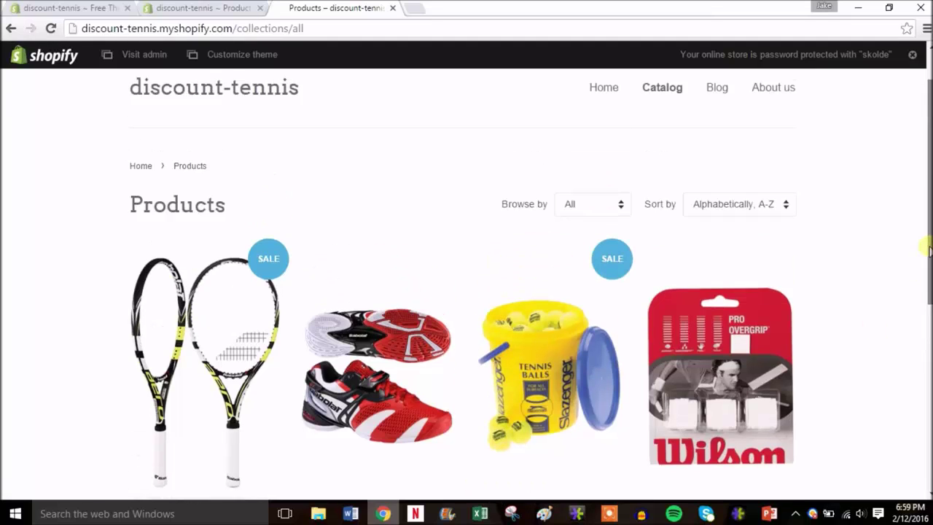
left_click(393, 8)
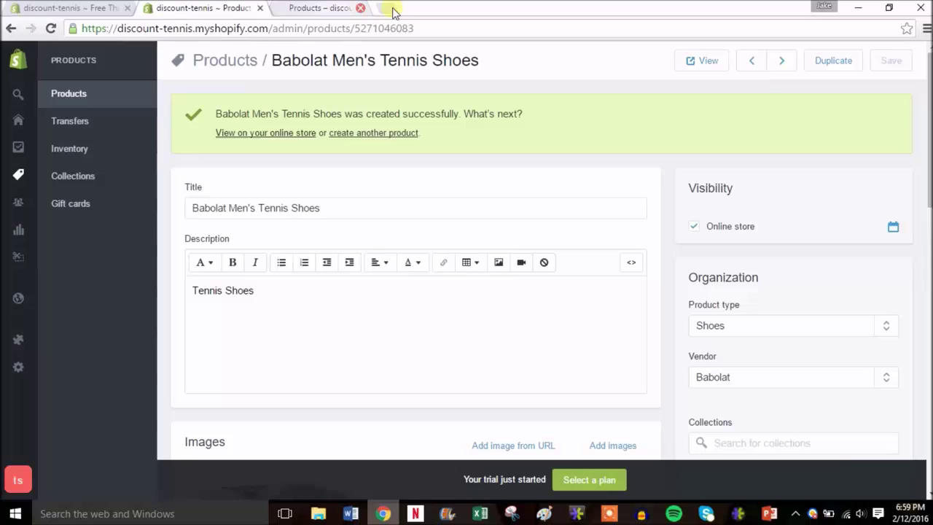
- Increase Tennis Ball Bucket stock from 5 to 10, then go to Collections
left_click(91, 150)
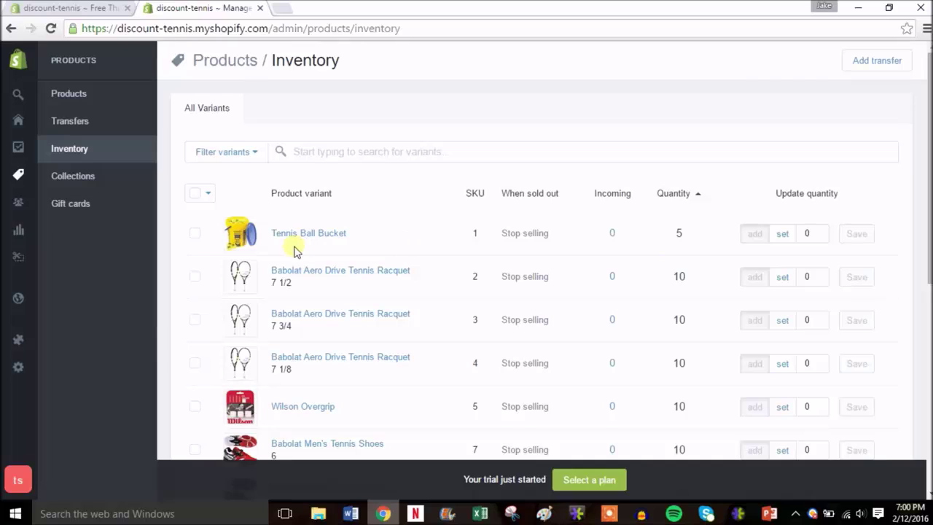
left_click(821, 231)
left_click(821, 231)
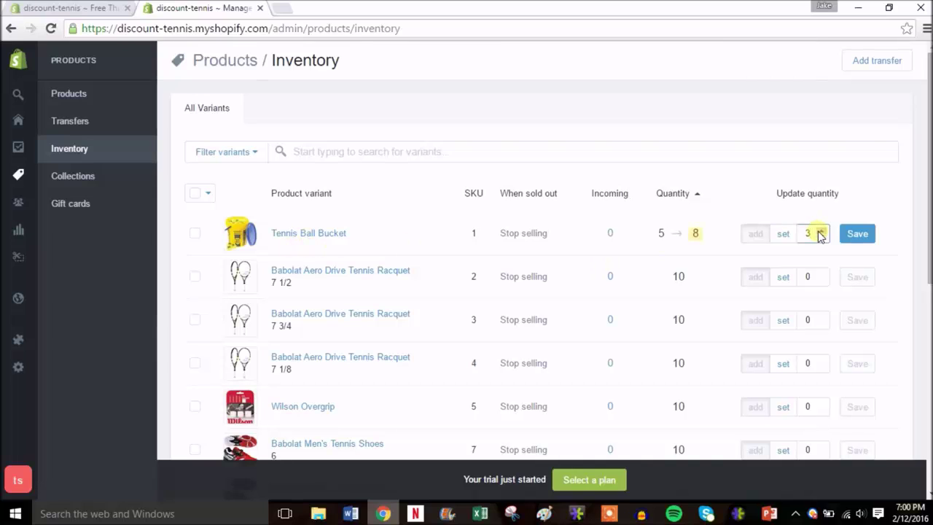
left_click(820, 231)
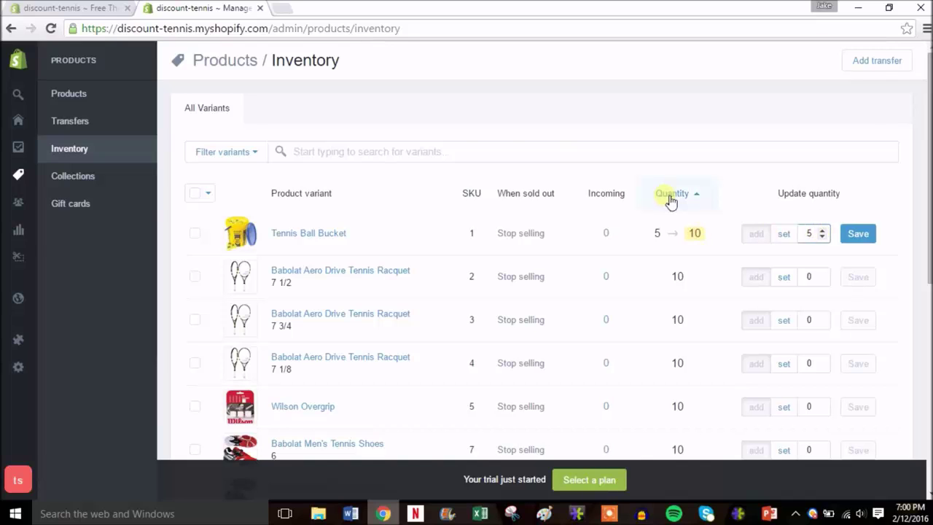
left_click(859, 243)
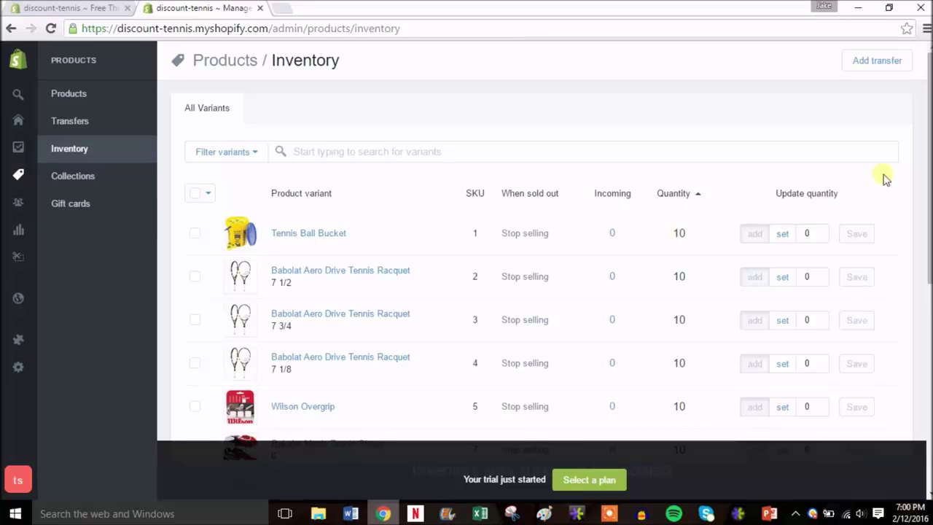
scroll(927, 191, "down", 4)
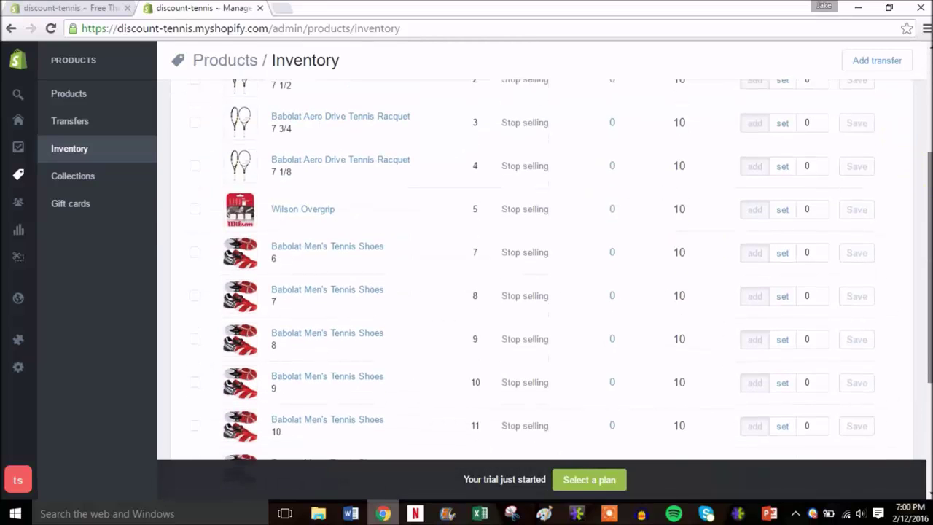
scroll(928, 191, "down", 1)
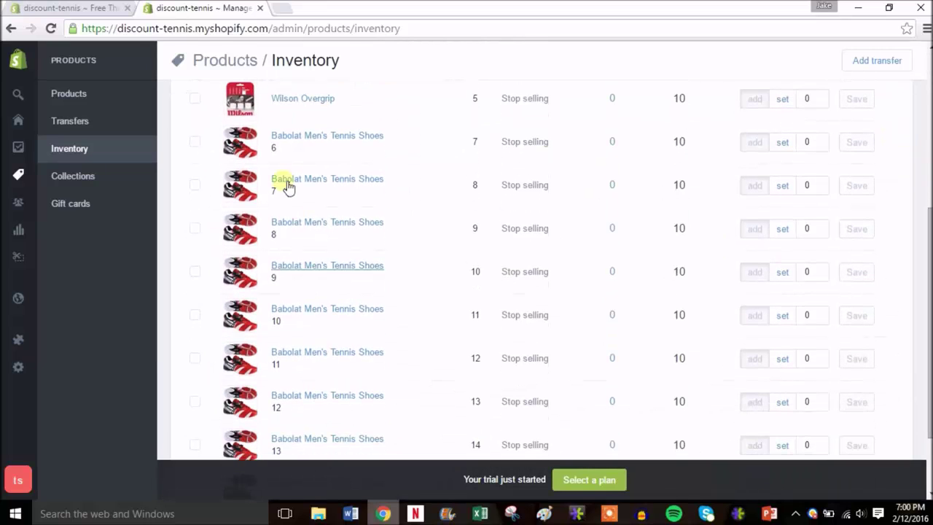
scroll(927, 315, "up", 4)
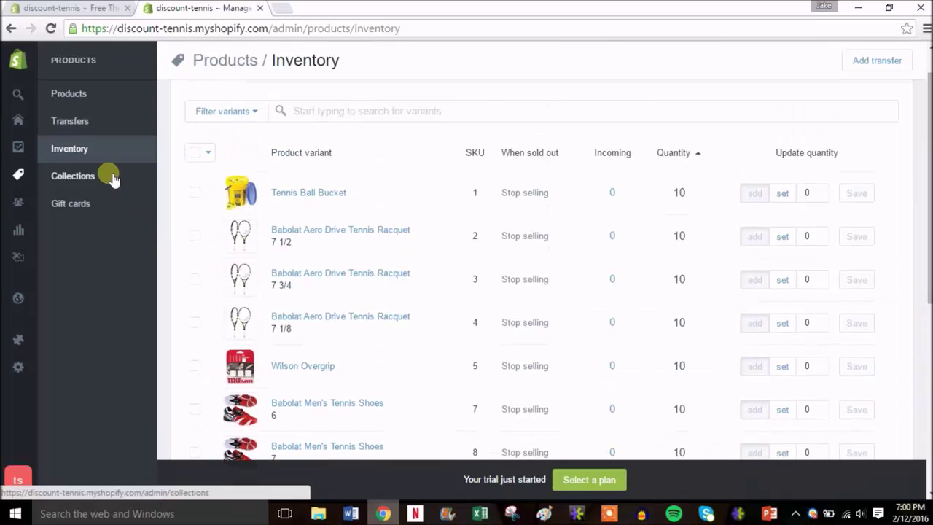
left_click(113, 178)
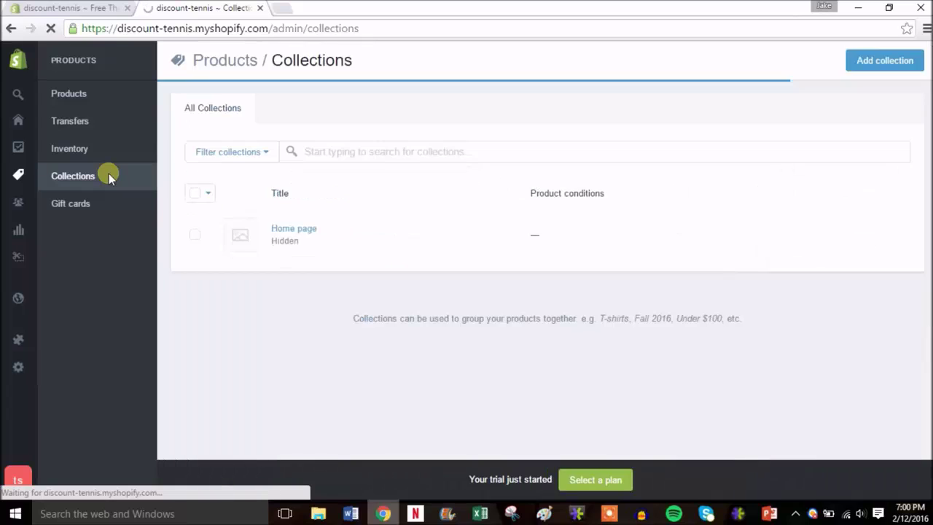
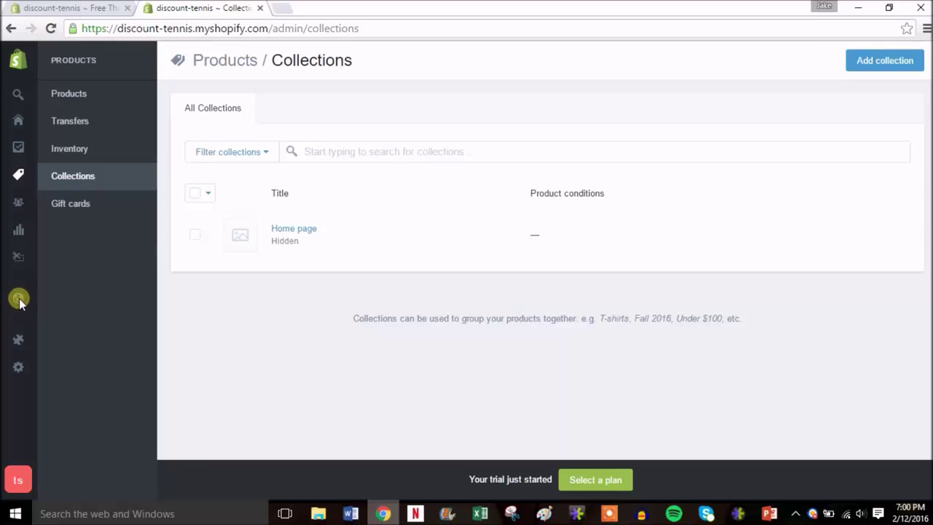
- Delete the sample 'First post' from the News blog using Bulk actions
mouse_move(19, 299)
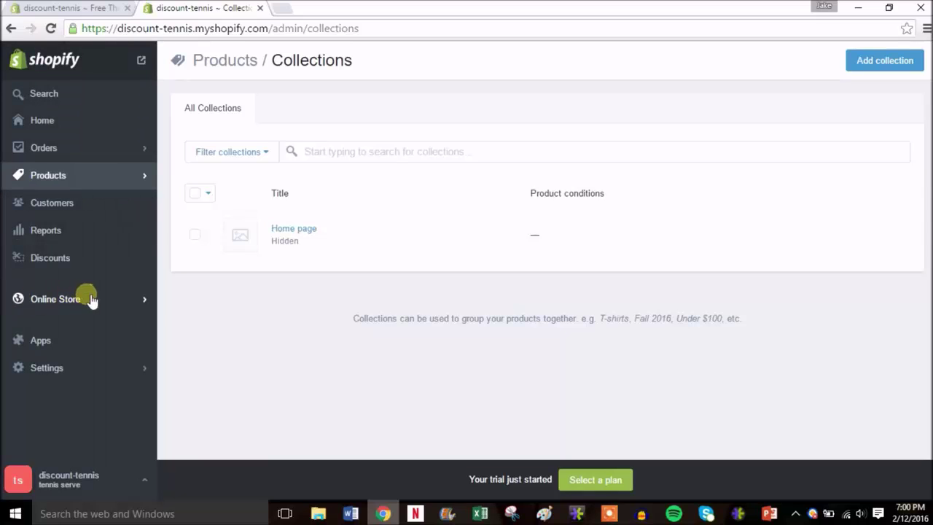
left_click(132, 299)
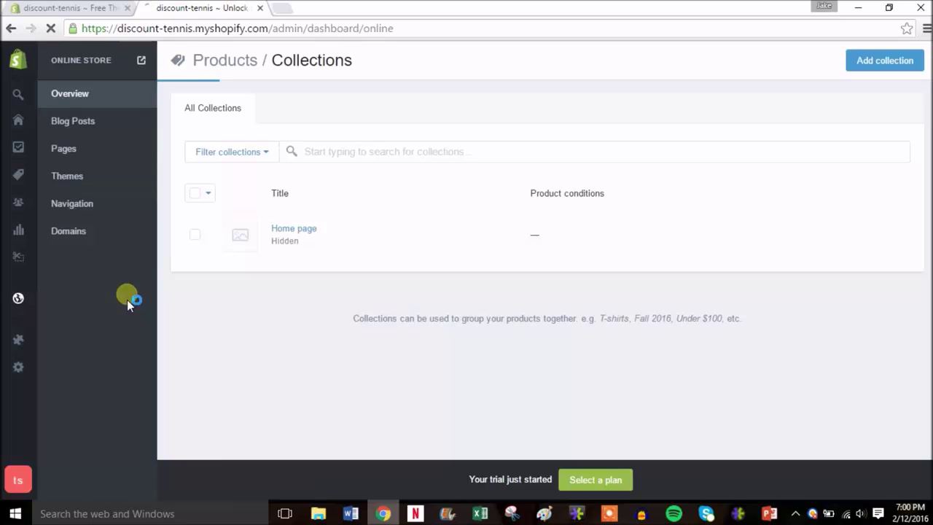
left_click(88, 121)
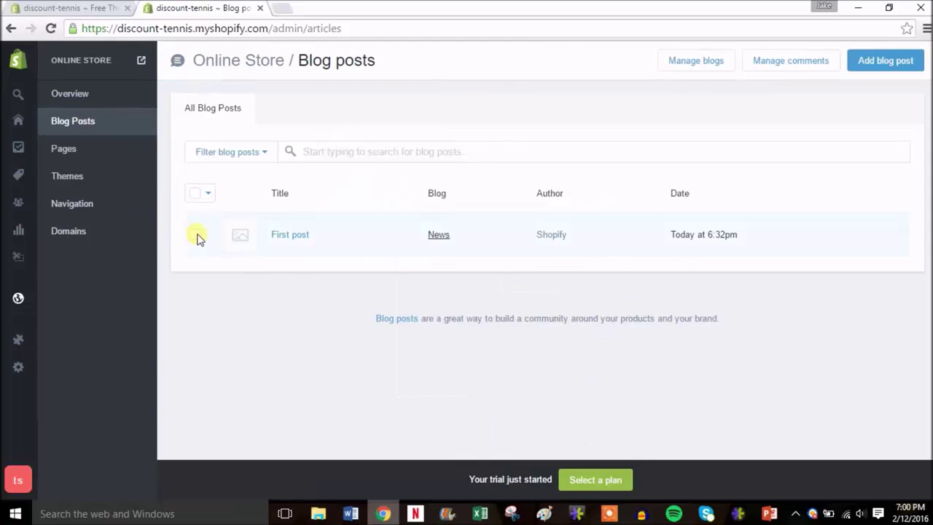
left_click(196, 234)
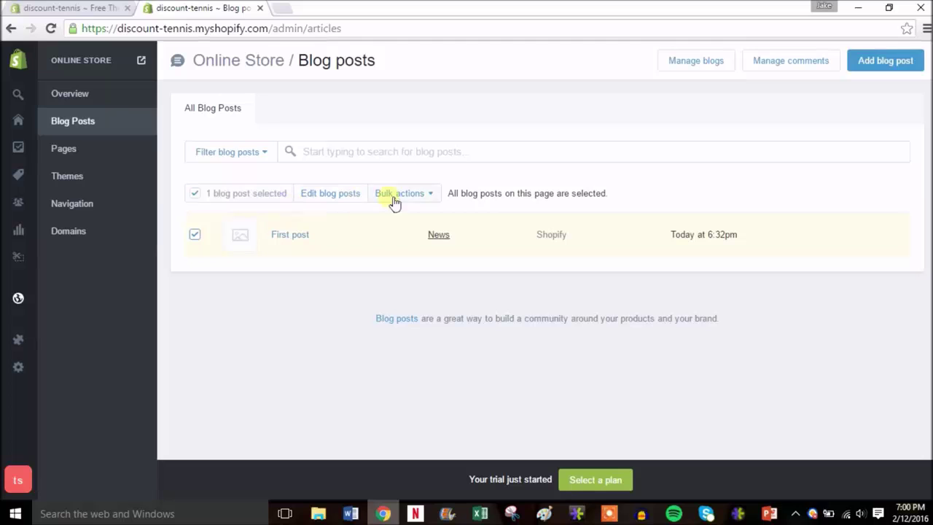
left_click(423, 198)
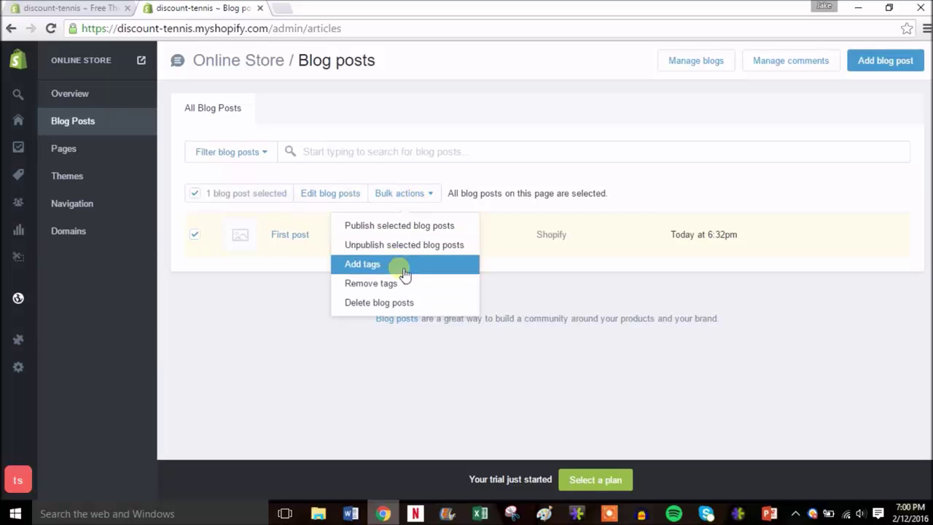
left_click(406, 302)
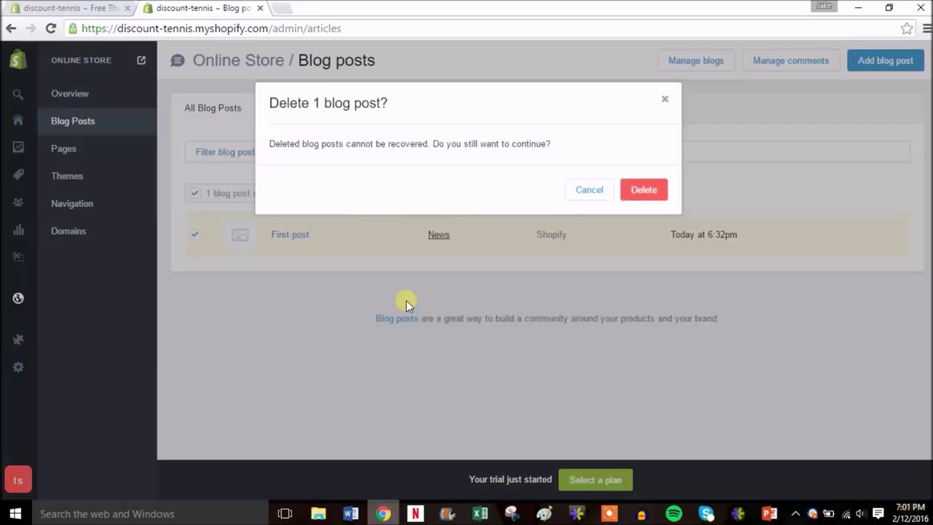
left_click(643, 189)
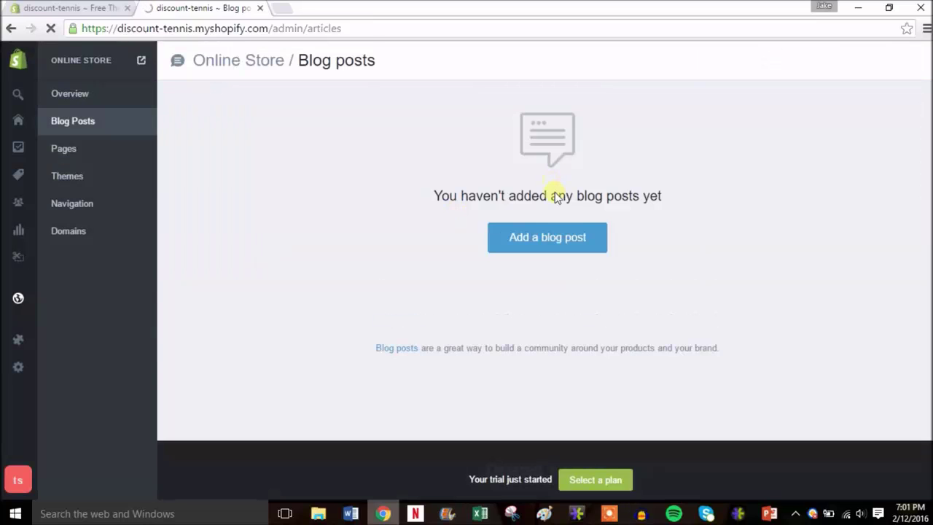
- Start a new blog post titled 'Australian Open 2016 Finals were crazy!' with some body text
left_click(556, 229)
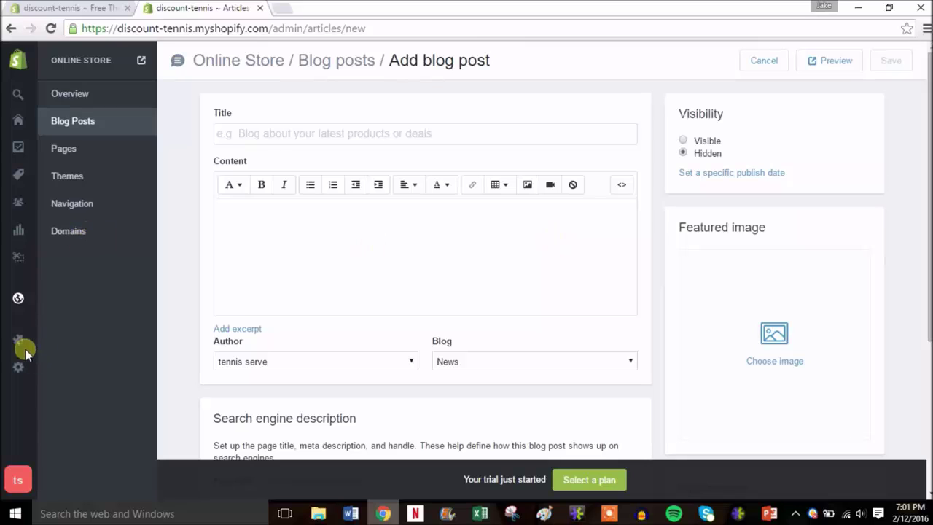
left_click(283, 135)
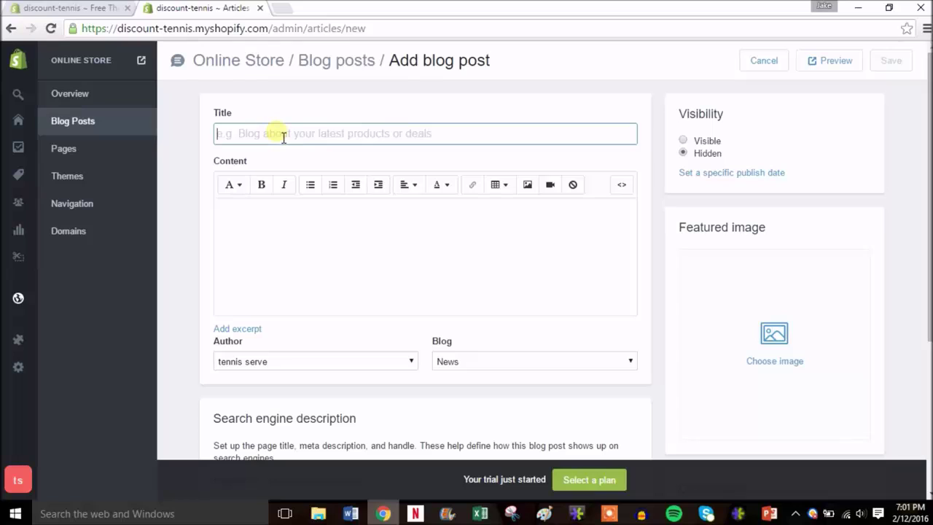
type("A")
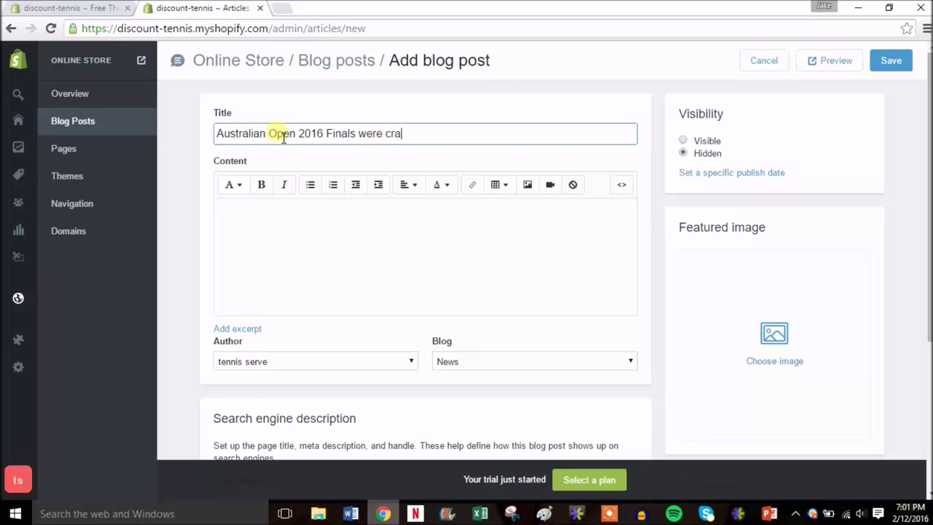
left_click(288, 237)
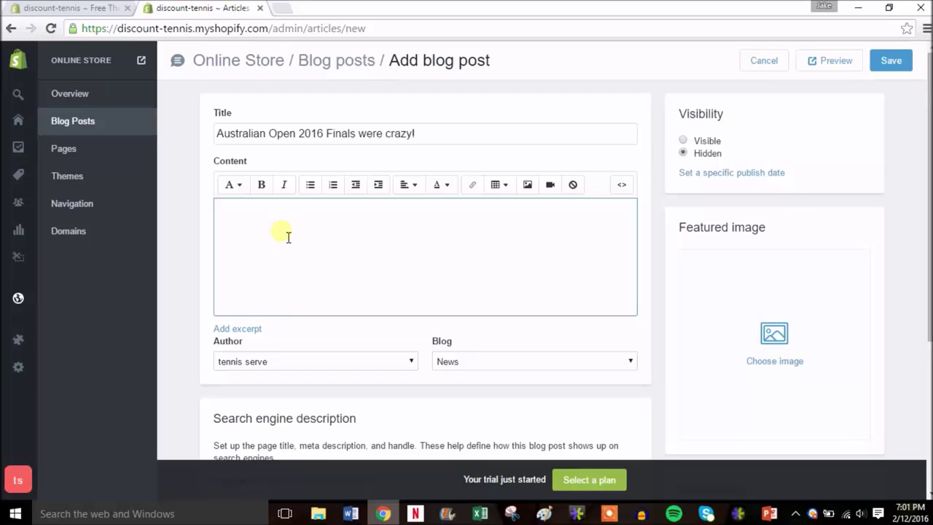
type("dnuivfeuivnijnfvijnfjvfhffgbre")
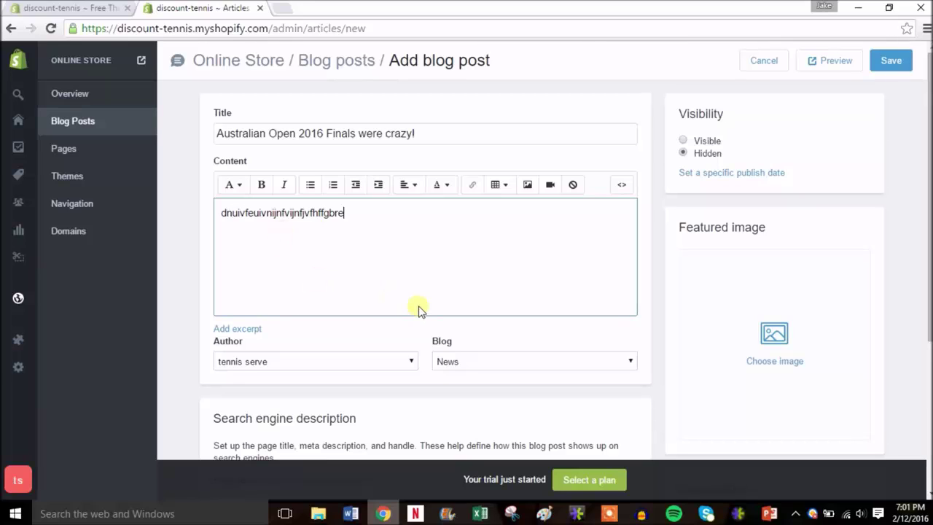
left_click_drag(927, 149, 927, 299)
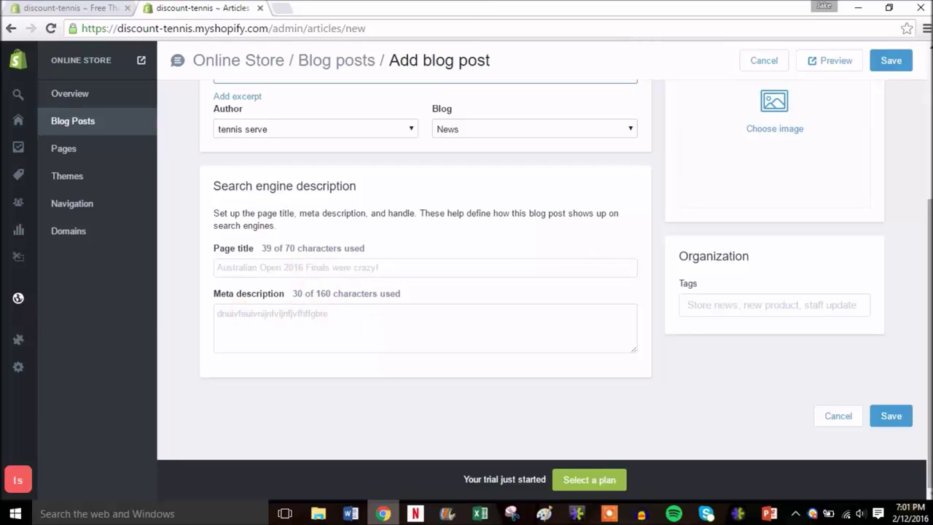
scroll(736, 392, "up", 1)
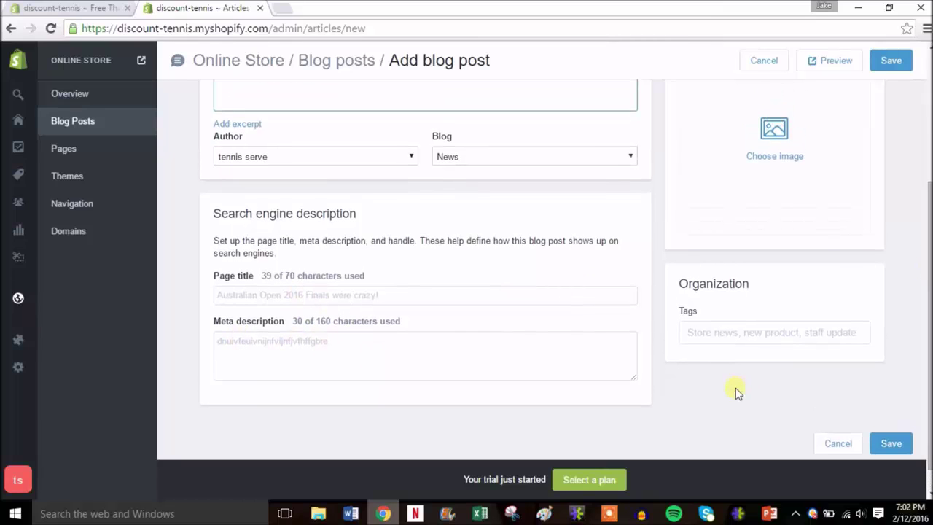
- Add the tags tennis and finals to the post
left_click(739, 340)
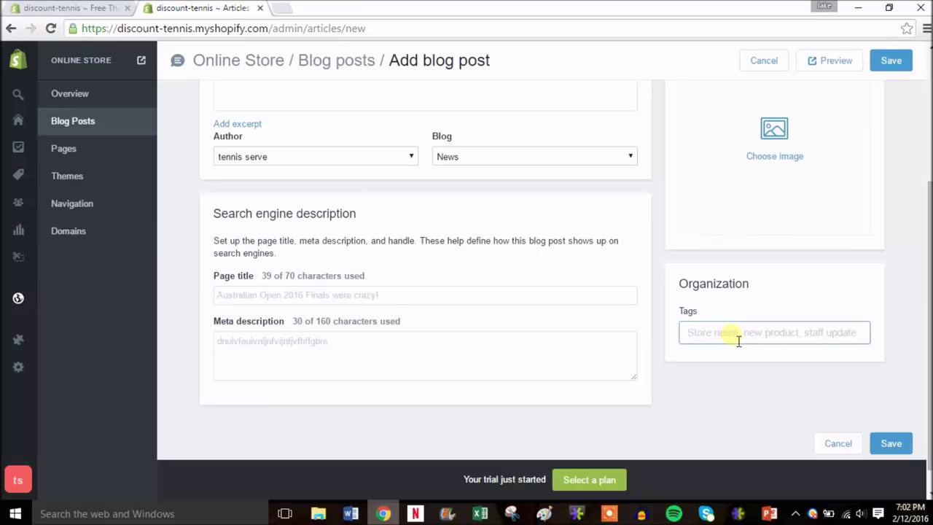
type("tennis")
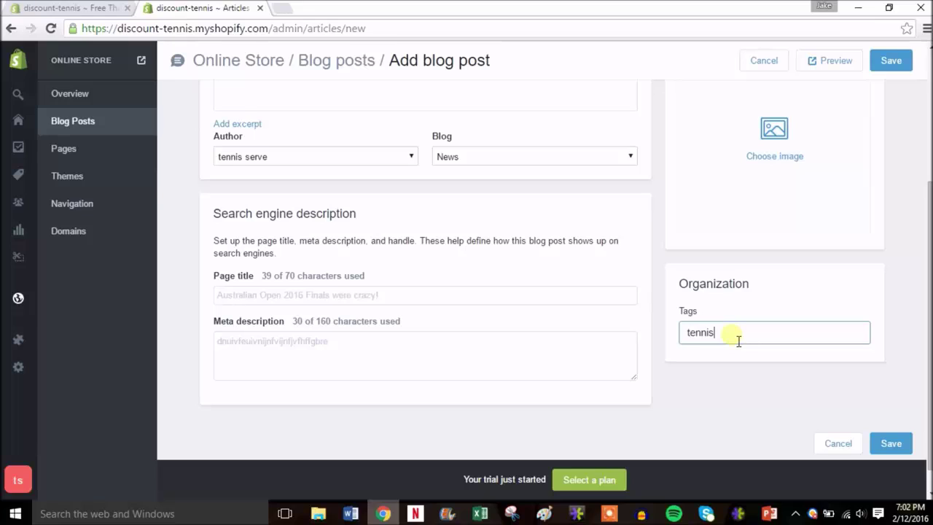
key("Return")
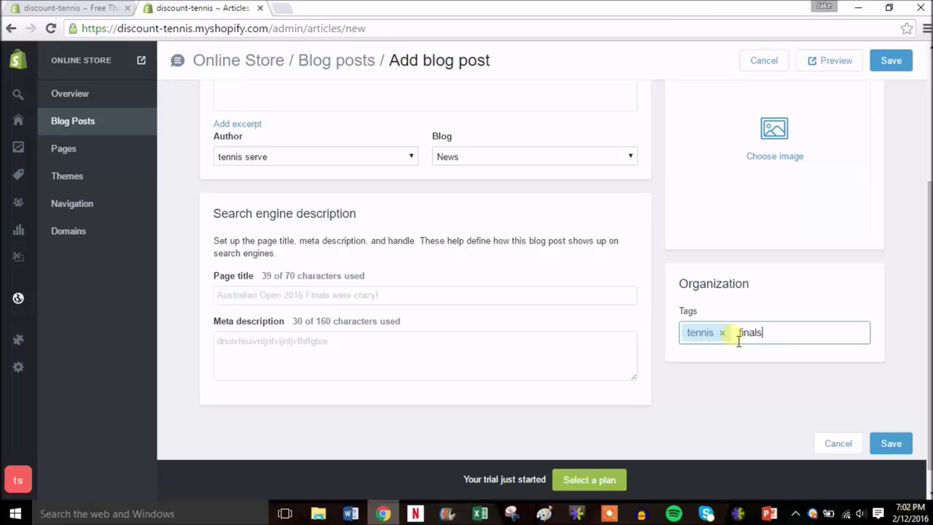
key("Return")
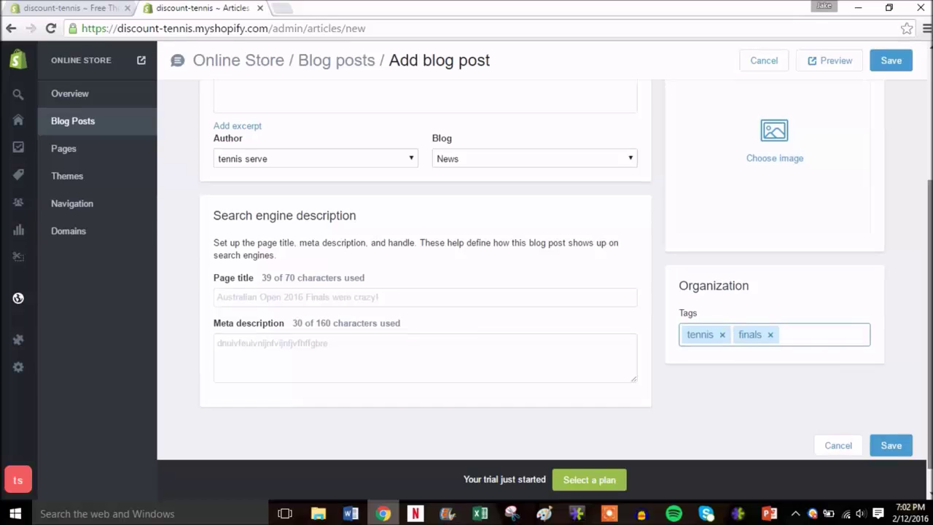
scroll(567, 292, "up", 3)
scroll(567, 292, "up", 2)
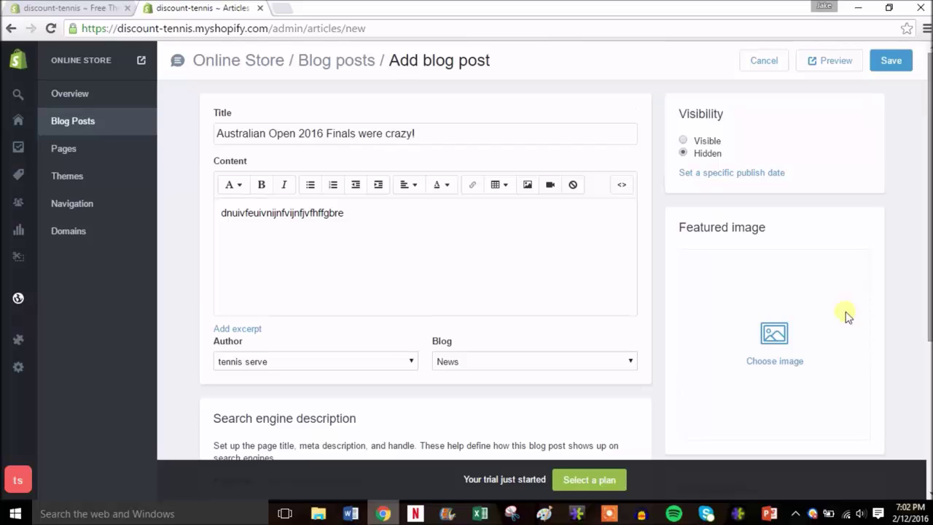
- Use the babolat racquet photo as featured image, make the post Visible, and save it
left_click(775, 344)
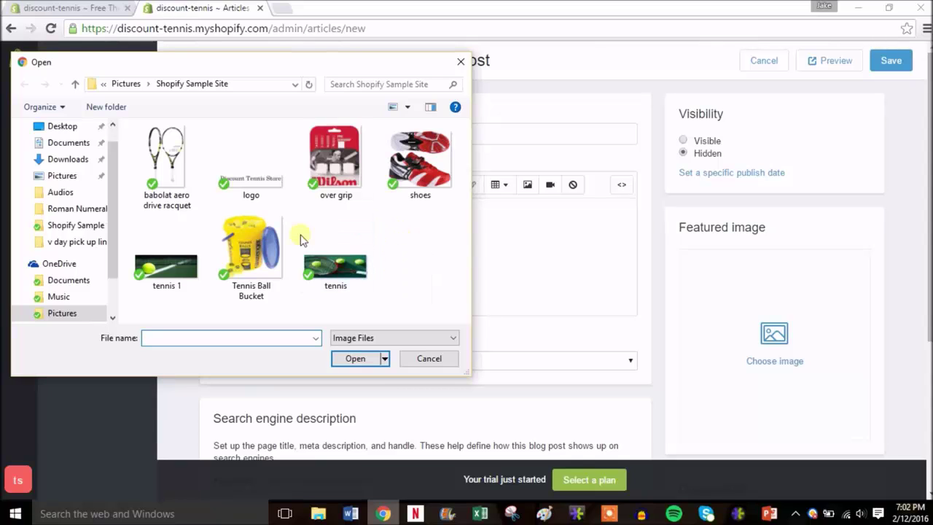
double_click(178, 202)
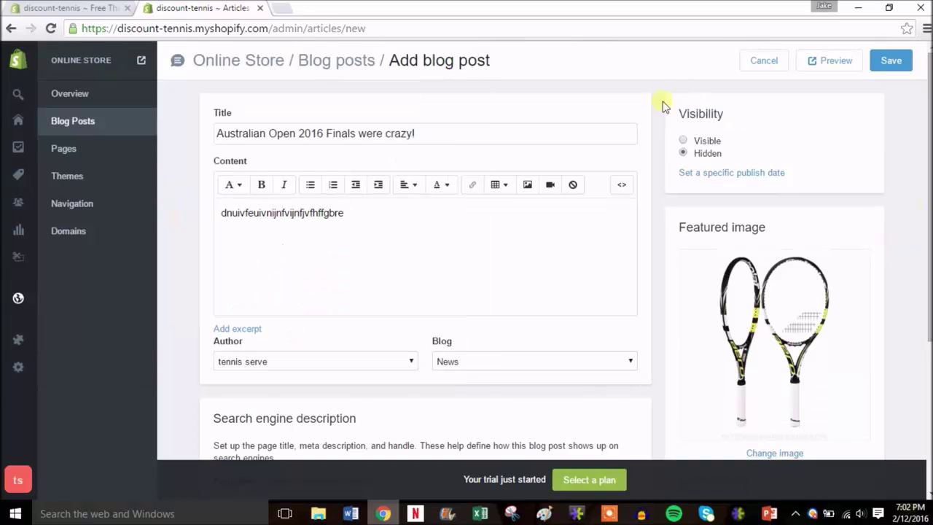
left_click(711, 145)
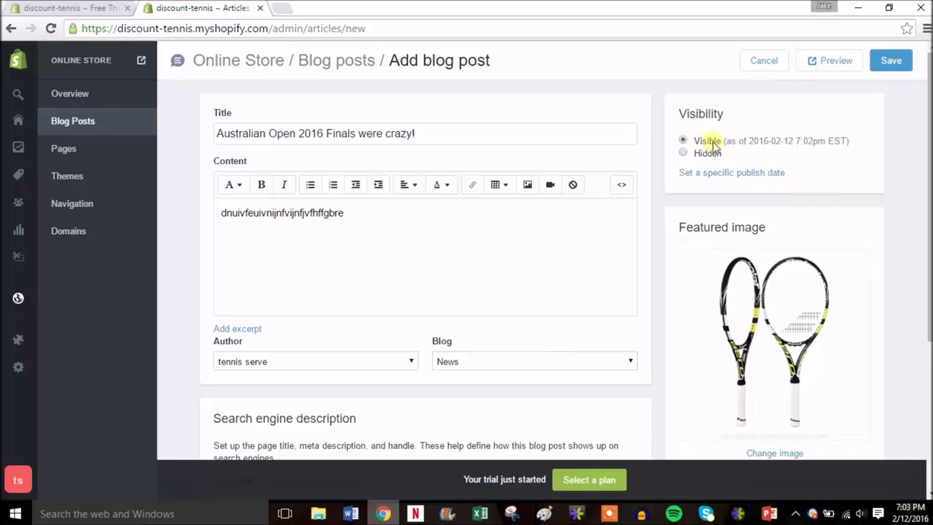
left_click(891, 62)
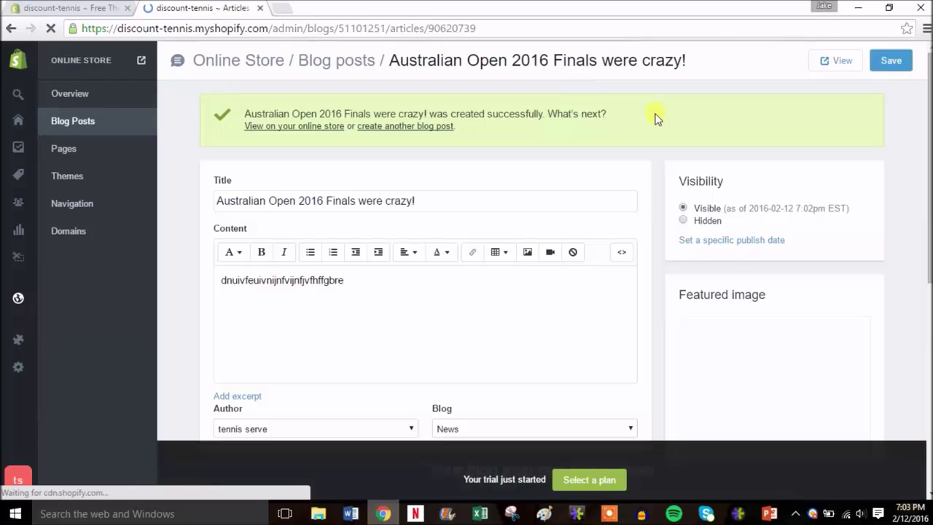
- View the published post on the storefront in a new tab, then close that tab
right_click(283, 131)
left_click(295, 138)
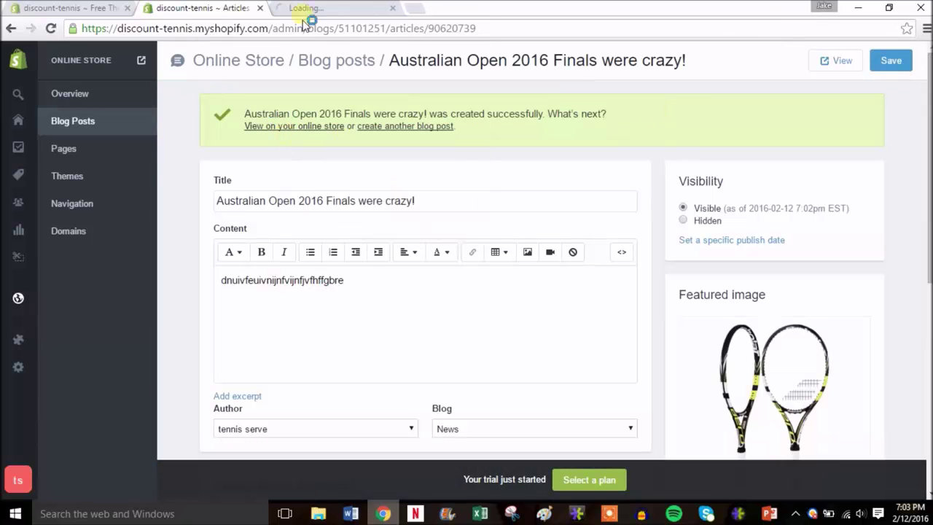
left_click(306, 11)
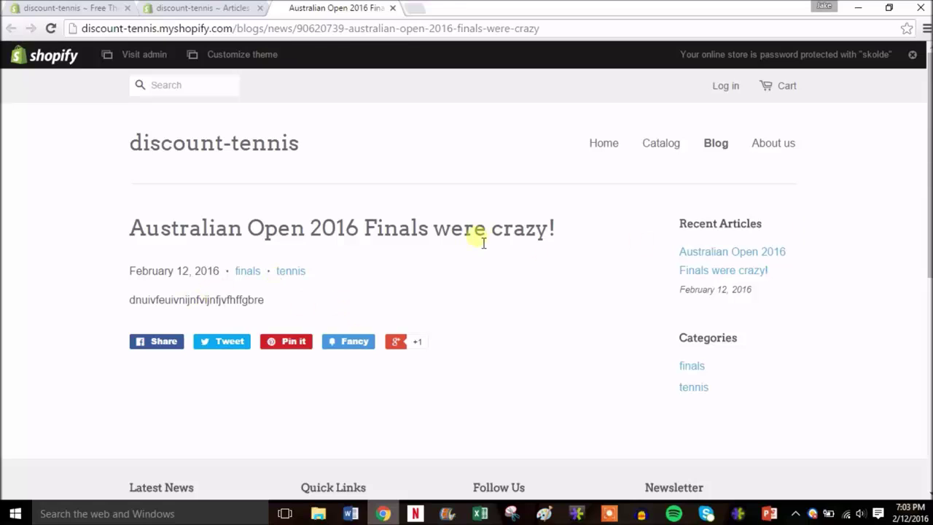
left_click(710, 260)
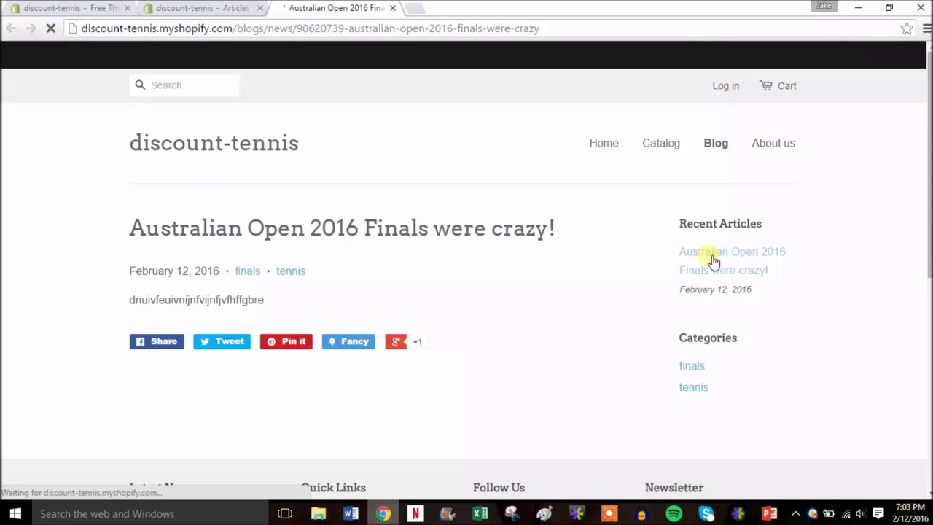
mouse_move(926, 222)
left_mouse_down()
mouse_move(926, 397)
mouse_move(926, 219)
left_mouse_up()
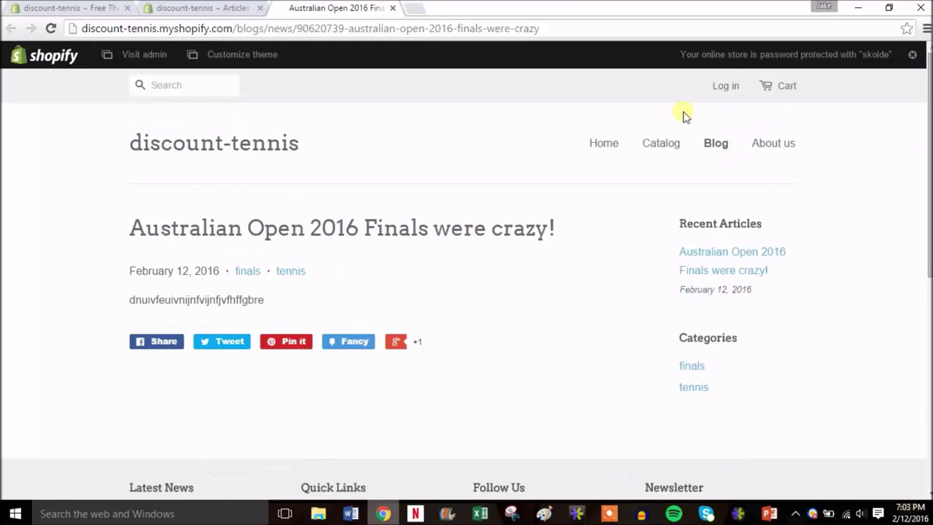
left_click(393, 8)
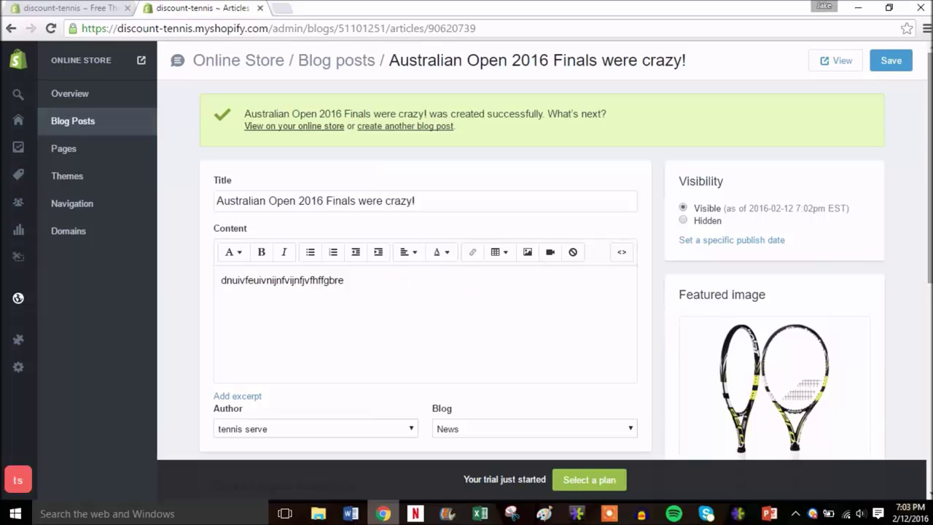
- Open the Domains settings showing discount-tennis.myshopify.com with no custom domain
left_click(69, 149)
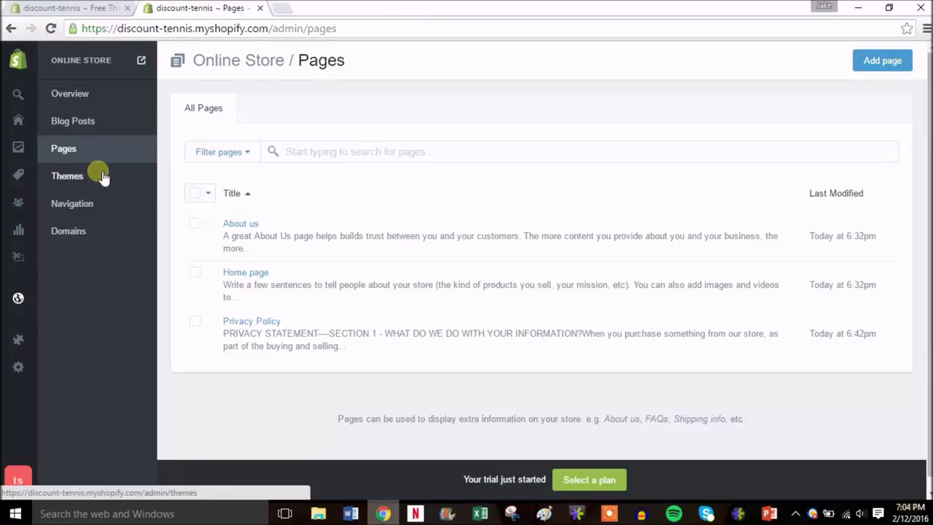
left_click(84, 231)
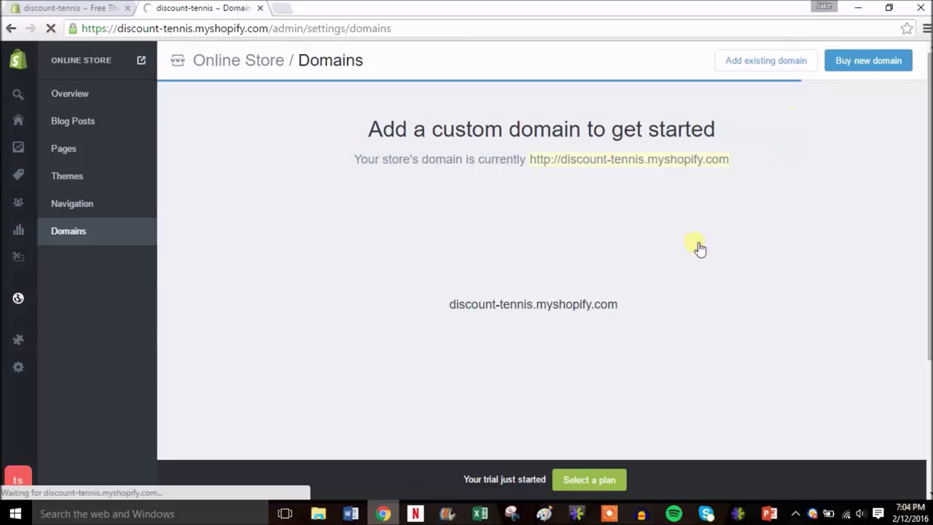
left_click(843, 66)
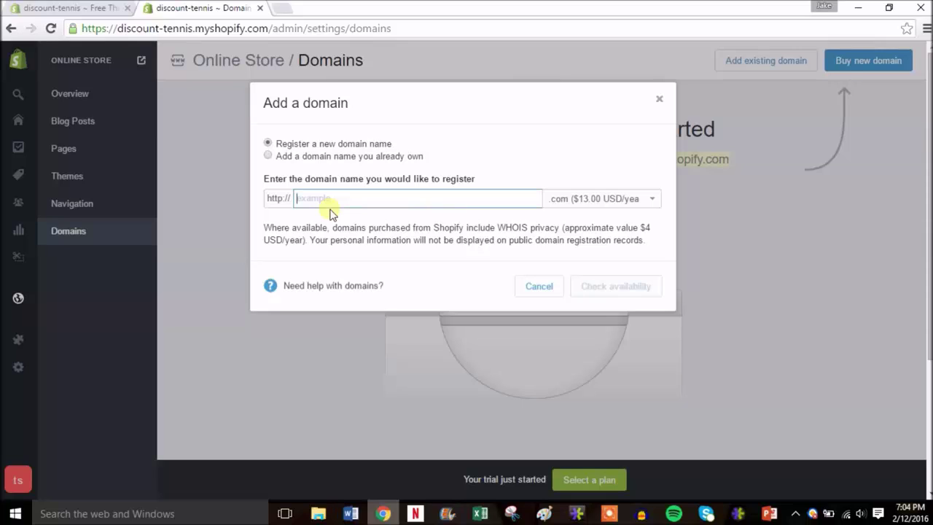
type("tennisdiscount")
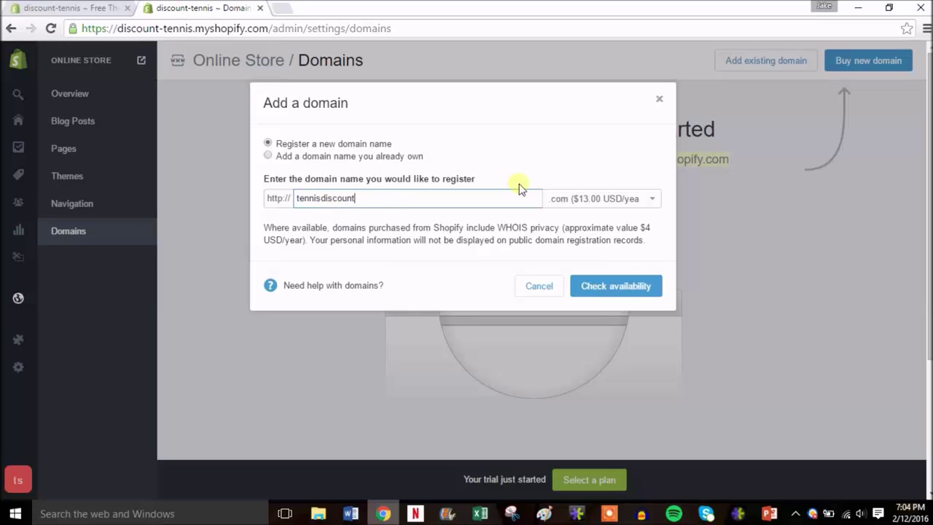
left_click(614, 200)
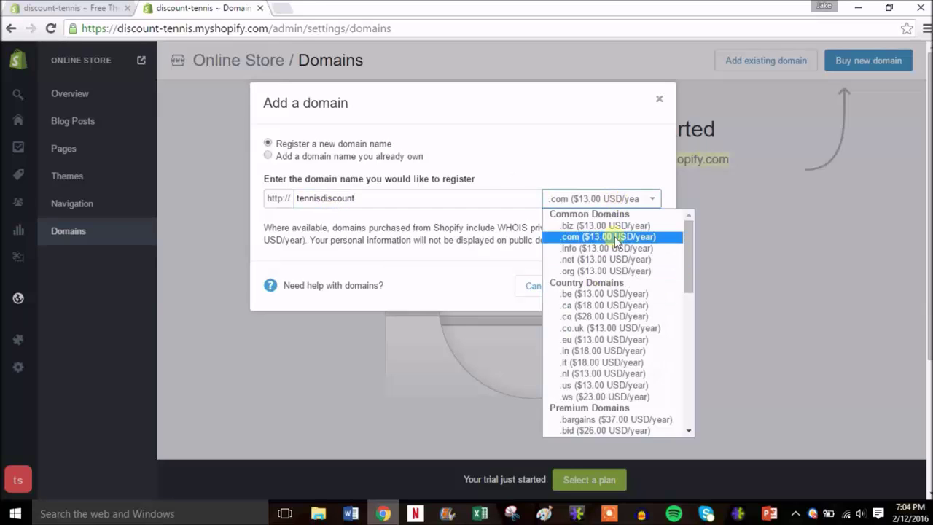
left_click(620, 241)
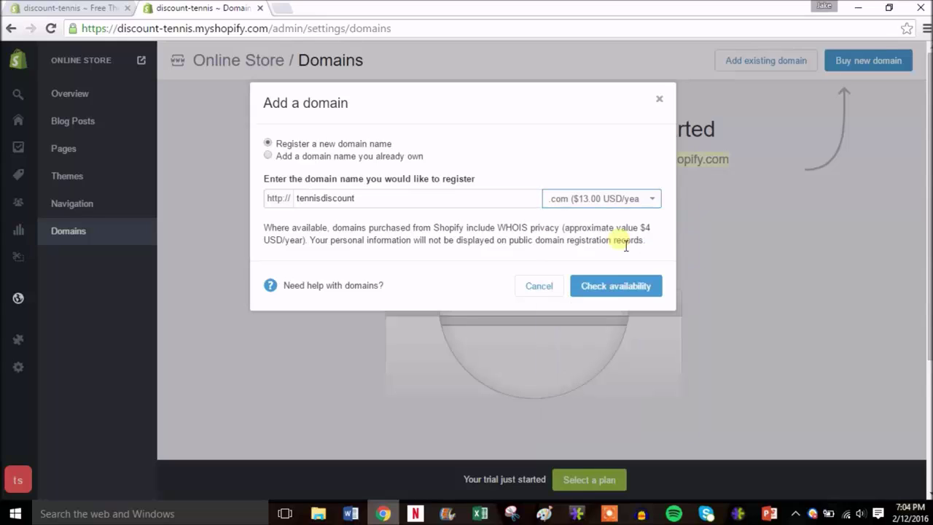
left_click(613, 286)
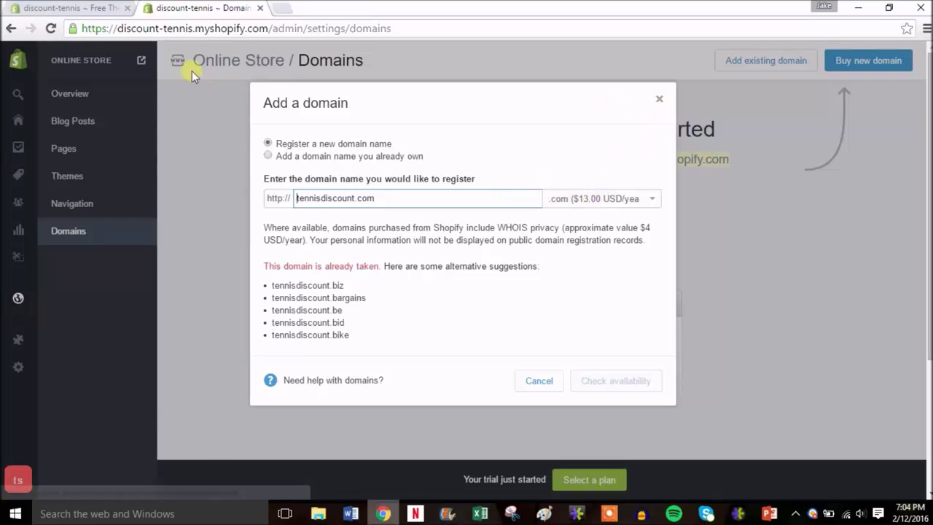
left_click(660, 99)
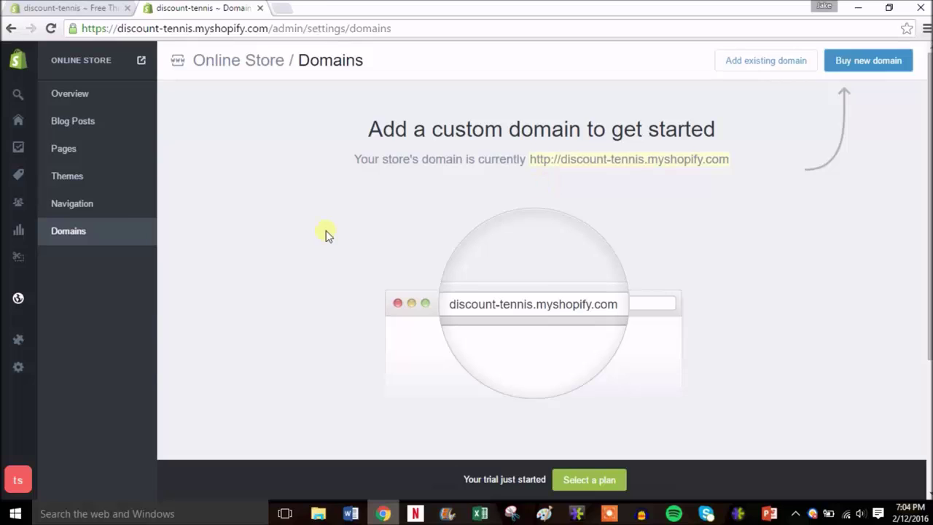
- Try reordering the Catalog link in the main menu, then open the Minimal Themes page
left_click(82, 207)
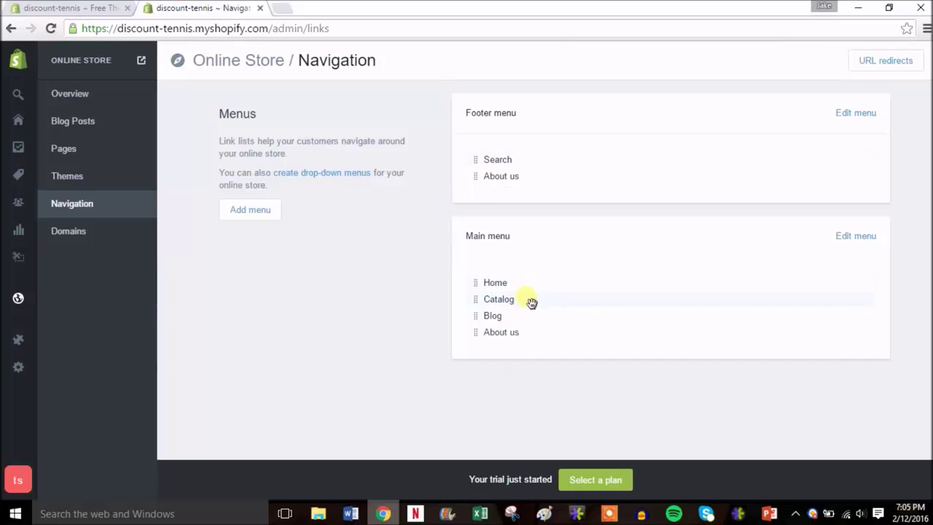
left_click_drag(533, 299, 514, 326)
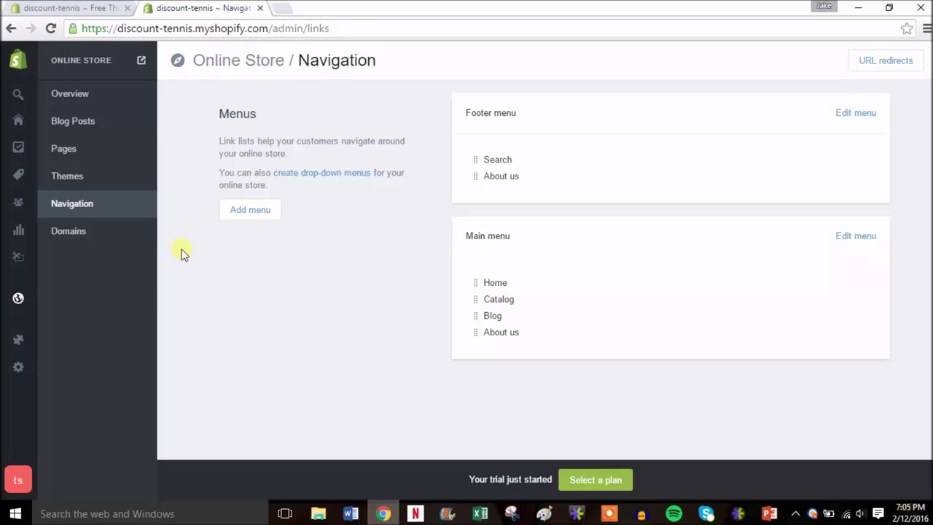
left_click(95, 179)
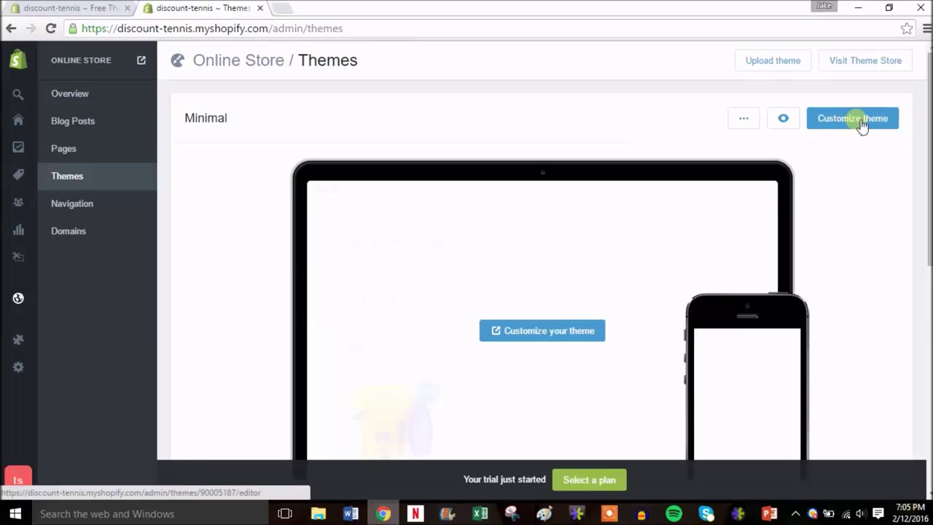
- In the Minimal theme editor, change home page Section 2 from Featured content to None
left_click(836, 125)
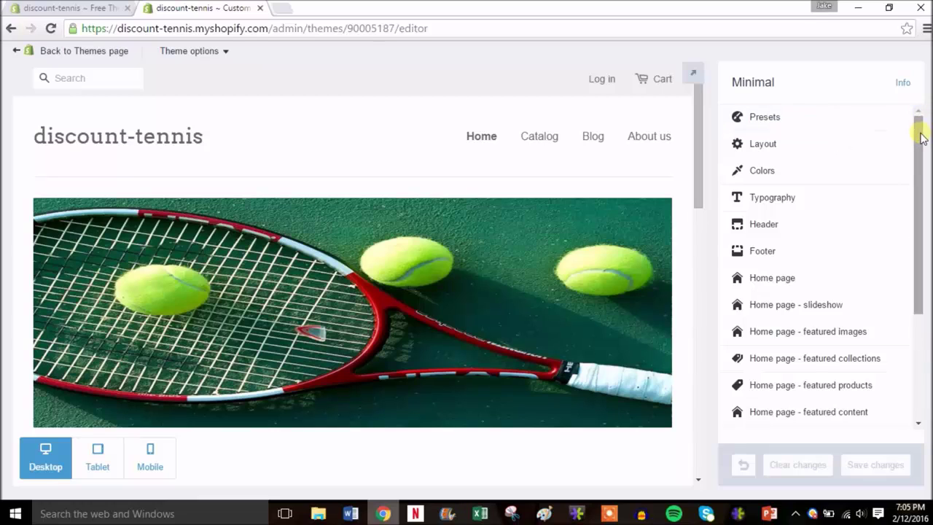
left_click_drag(921, 137, 919, 155)
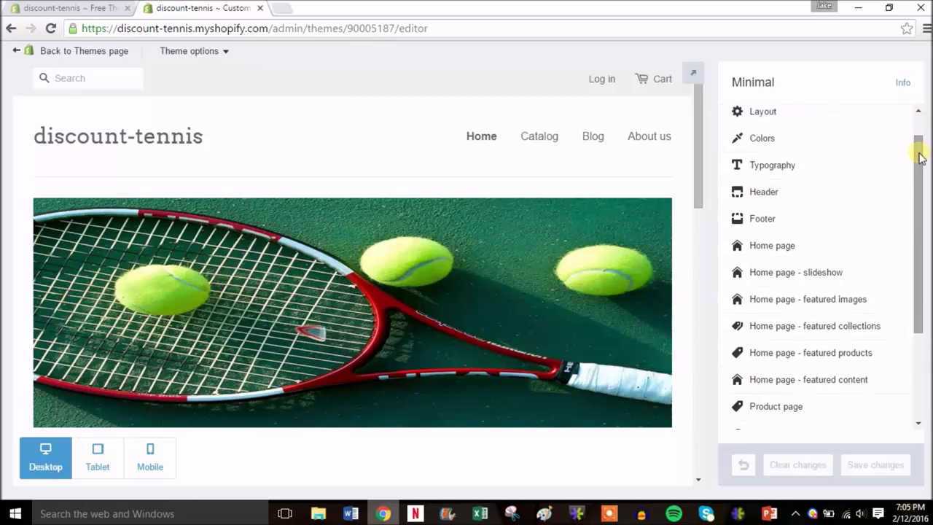
left_click_drag(704, 166, 700, 266)
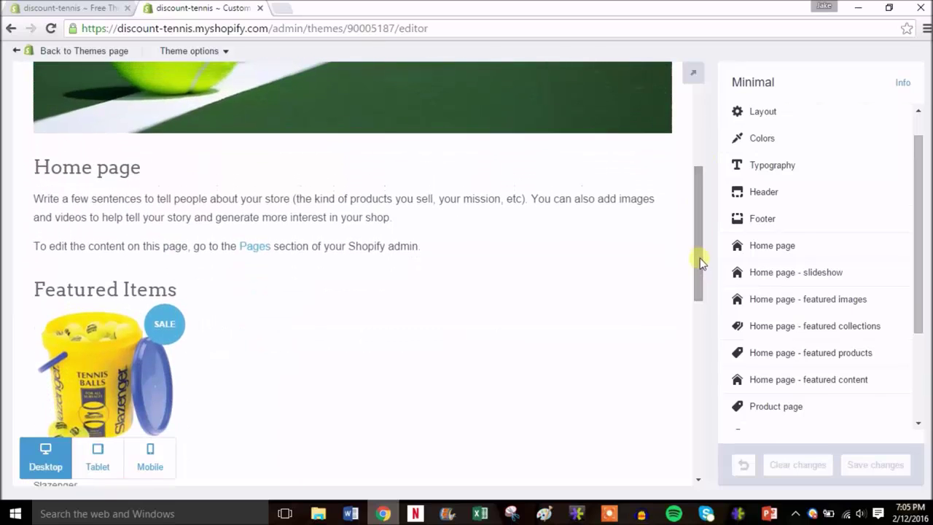
left_click(817, 246)
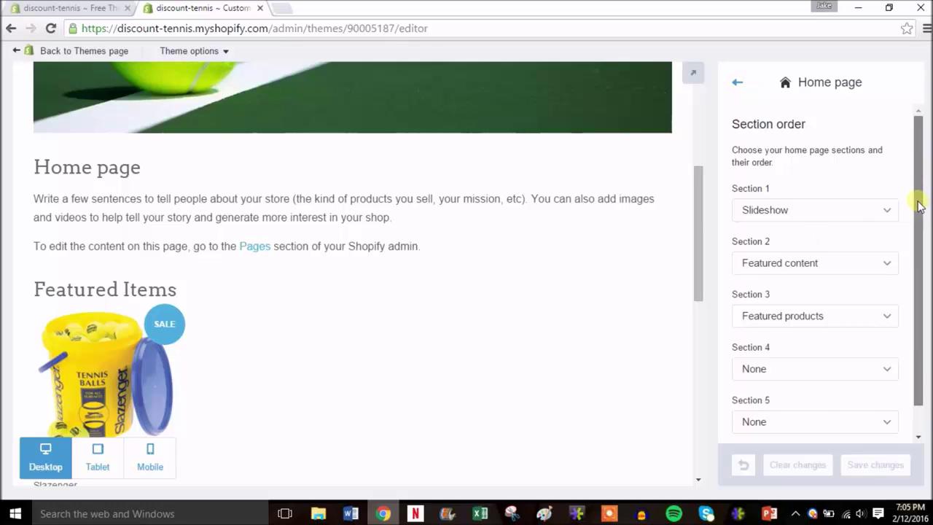
left_click_drag(917, 202, 916, 248)
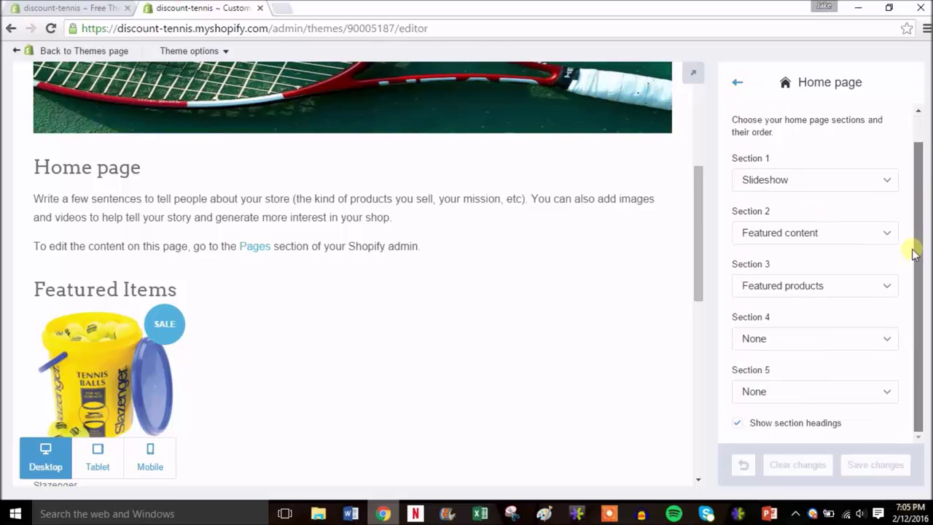
left_click_drag(912, 223, 907, 176)
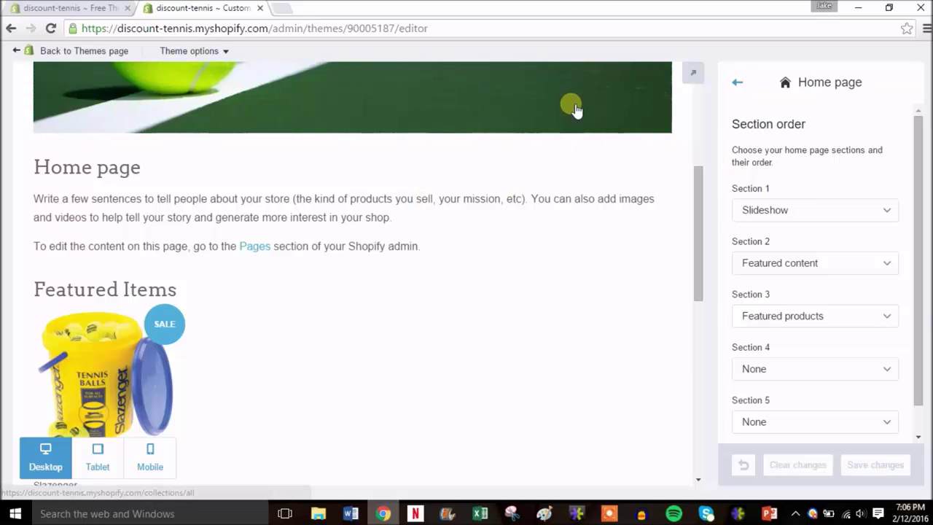
left_click(876, 264)
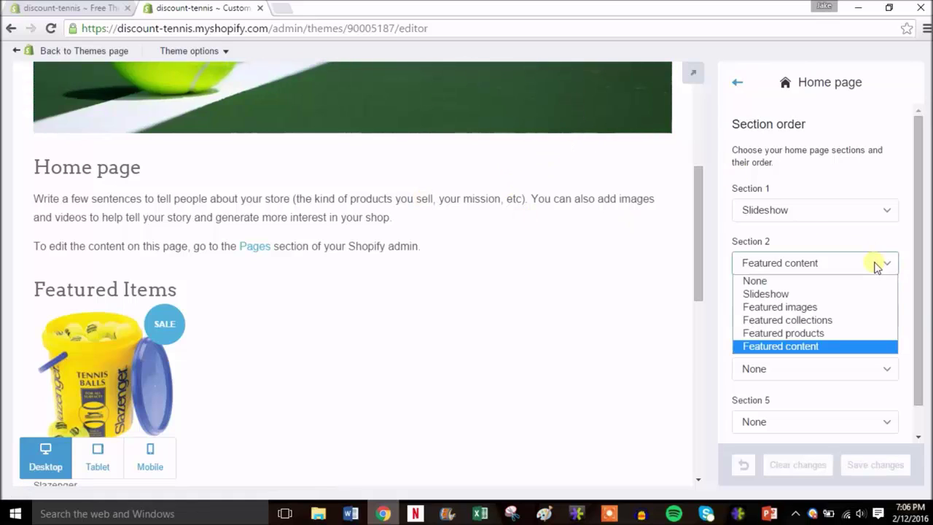
left_click(815, 282)
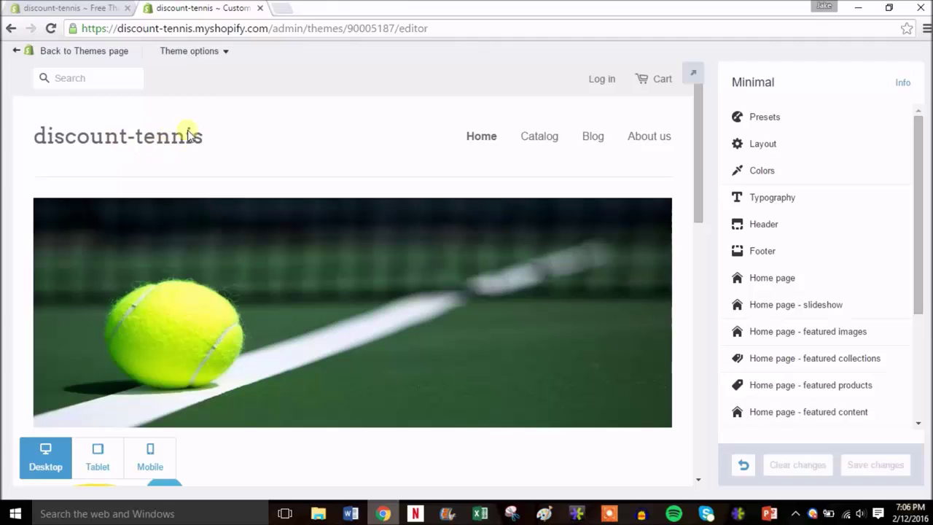
- Enable a 450 px custom header logo using the Discount Tennis Store image and save the theme
left_click(821, 226)
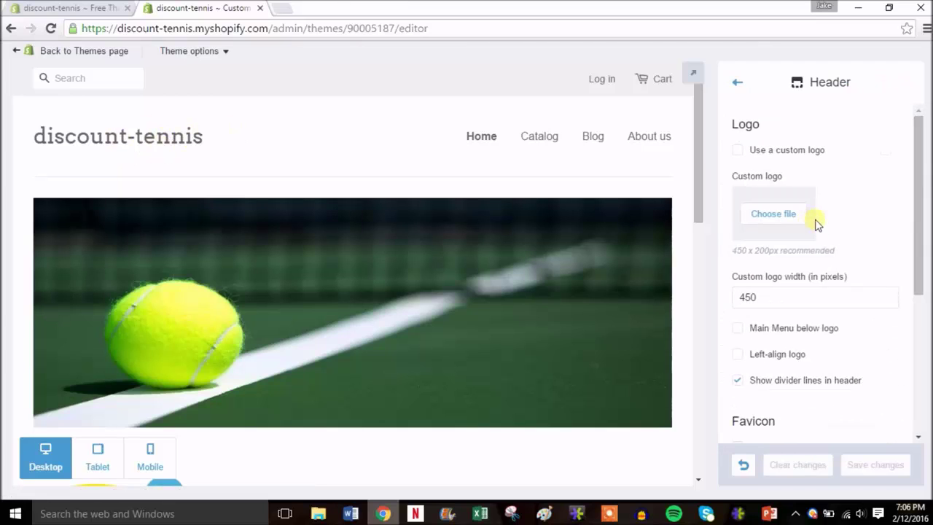
left_click(764, 153)
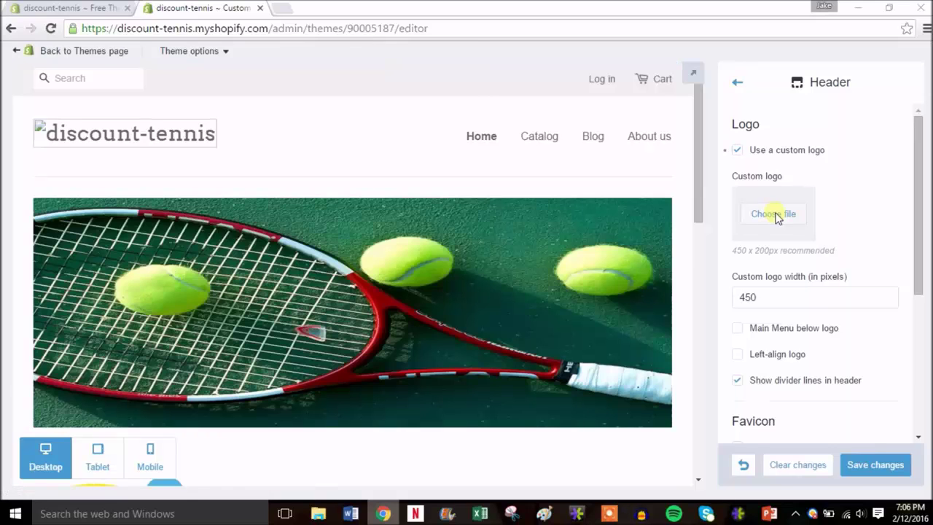
left_click(774, 215)
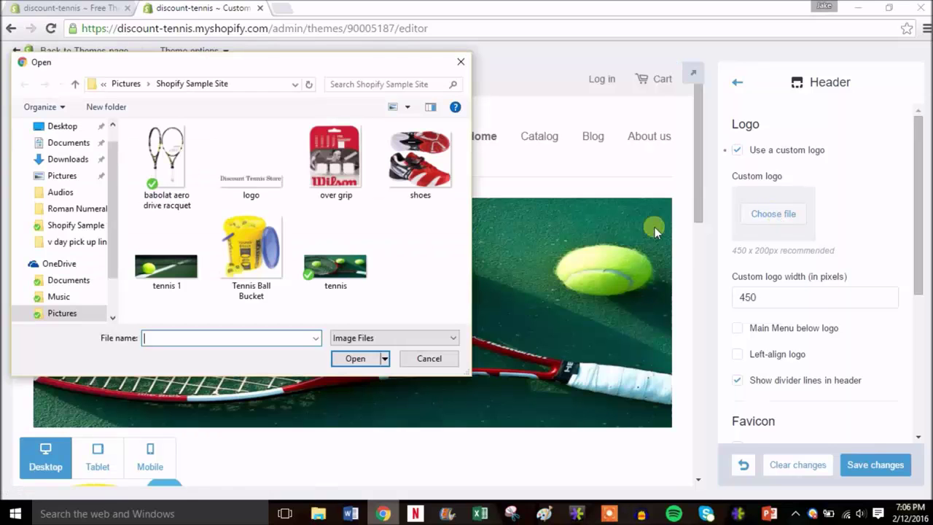
double_click(253, 188)
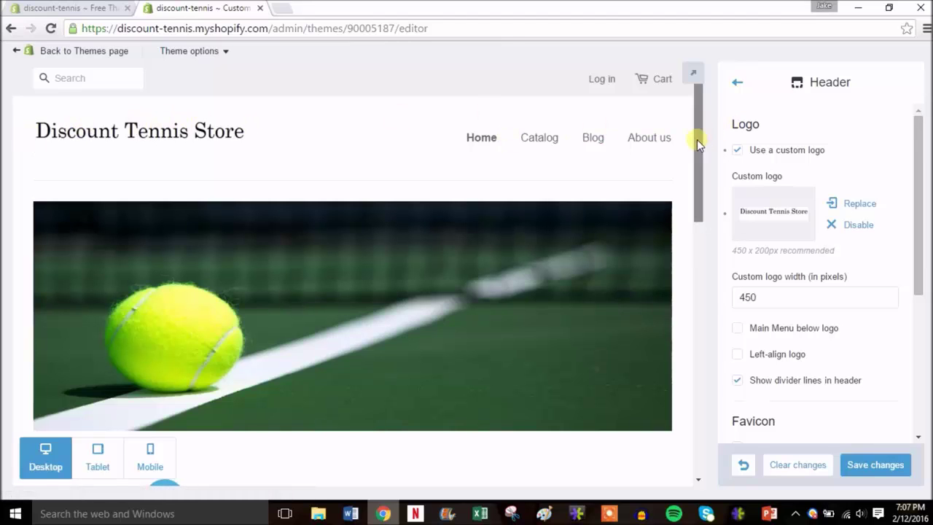
left_click_drag(696, 139, 706, 240)
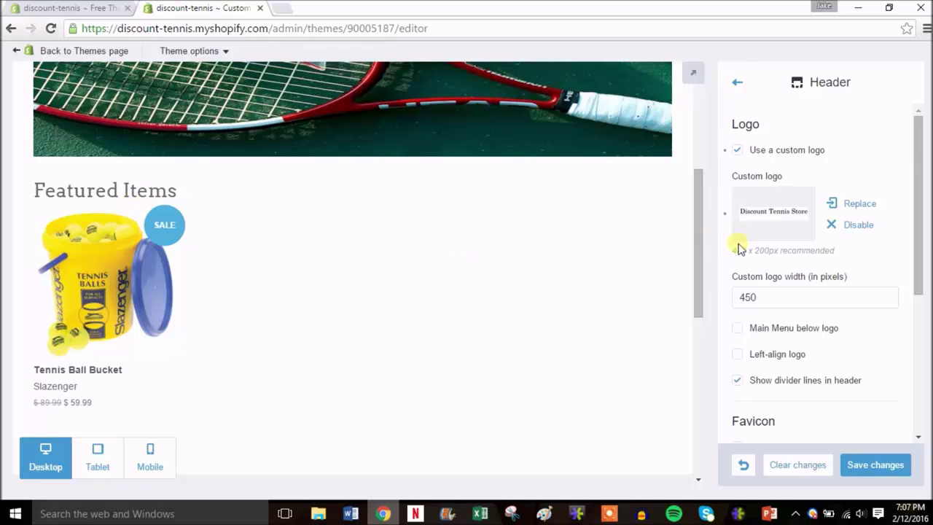
left_click_drag(695, 274, 700, 409)
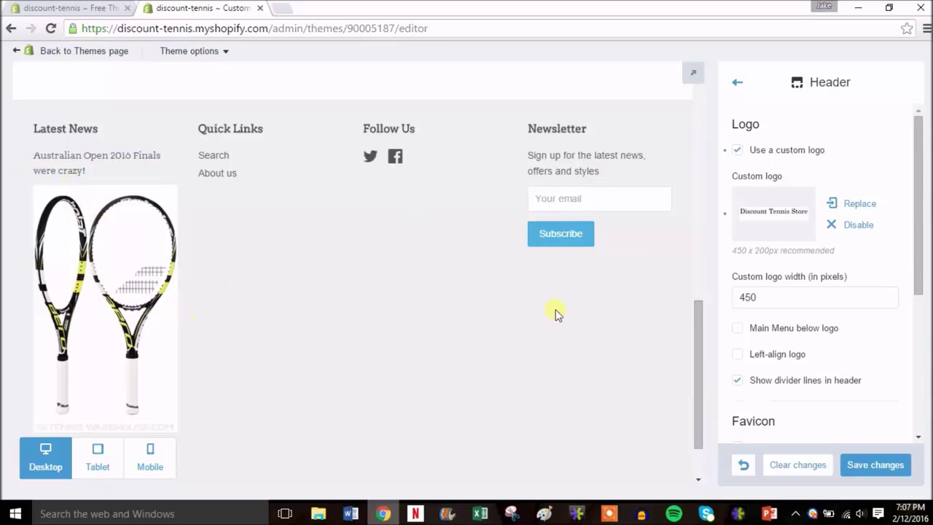
left_click_drag(698, 347, 709, 105)
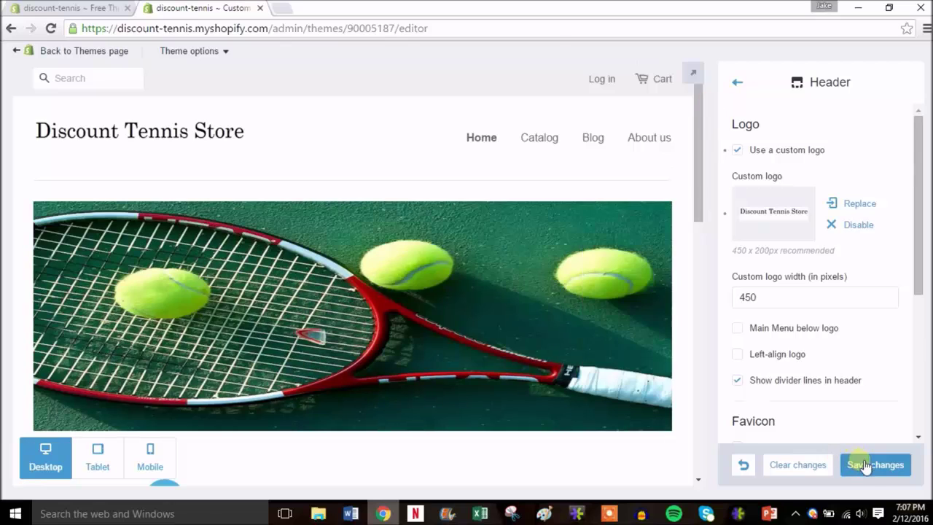
left_click(866, 467)
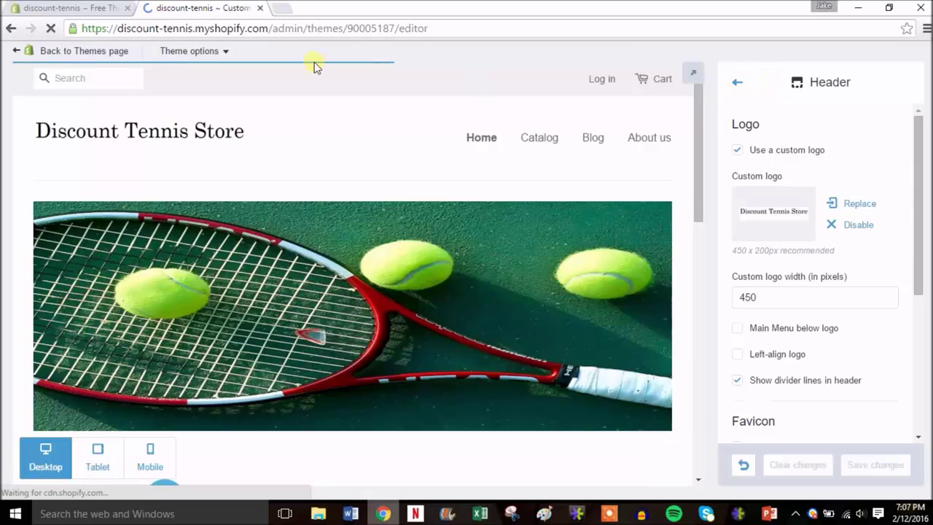
- Return to Themes and open the Pages list showing About us, Home page and Privacy Policy
left_click(108, 51)
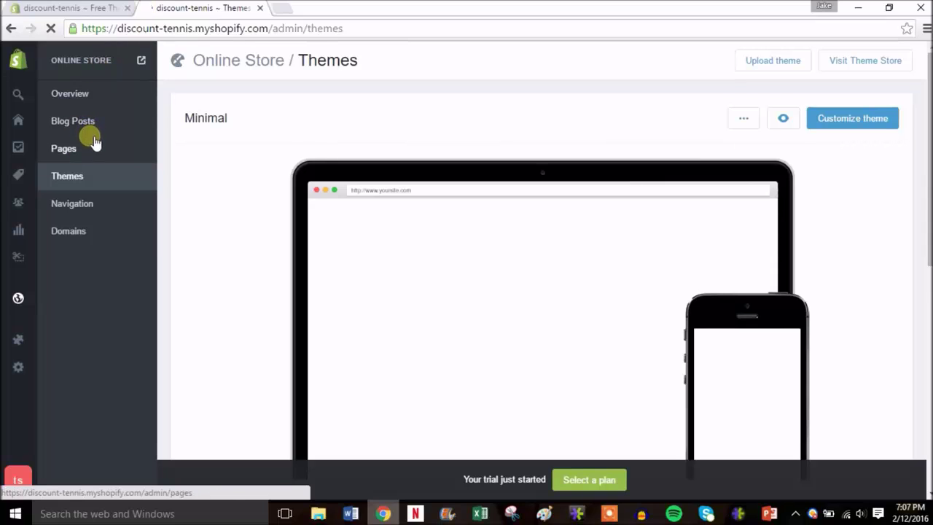
left_click(78, 150)
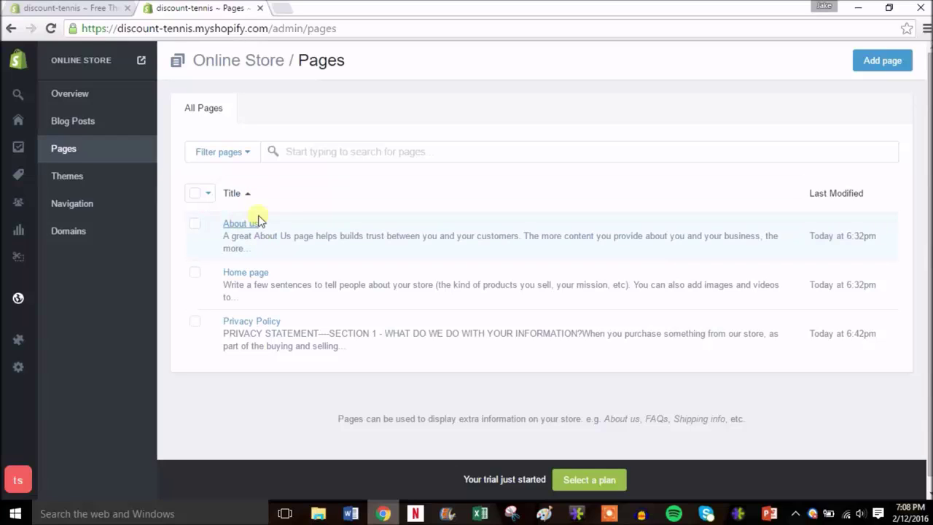
mouse_move(20, 332)
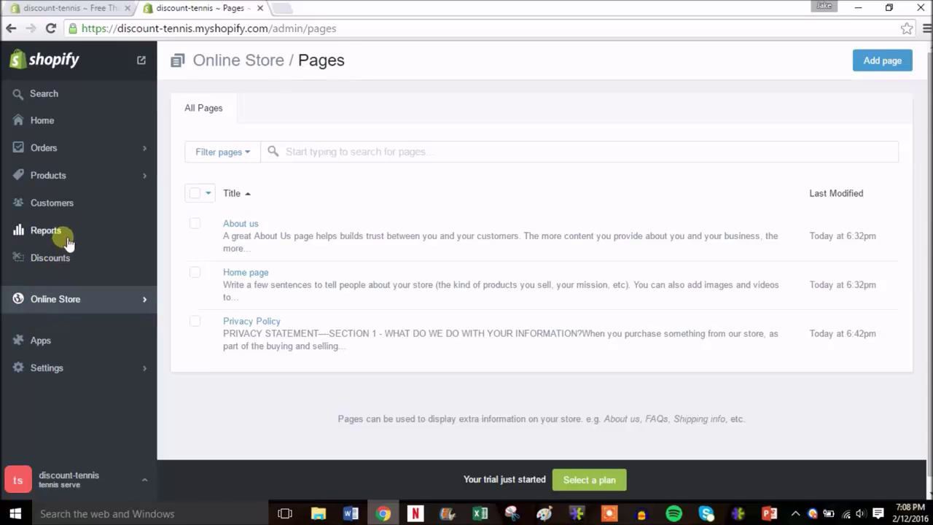
- Add the Babolat racquet, Babolat shoes and Wilson Overgrip to the Home page collection
left_click(93, 174)
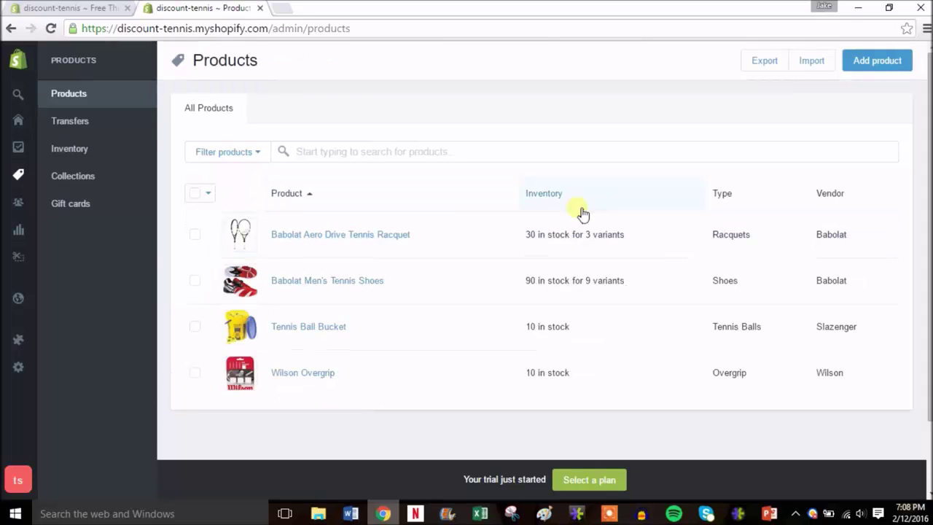
left_click(194, 234)
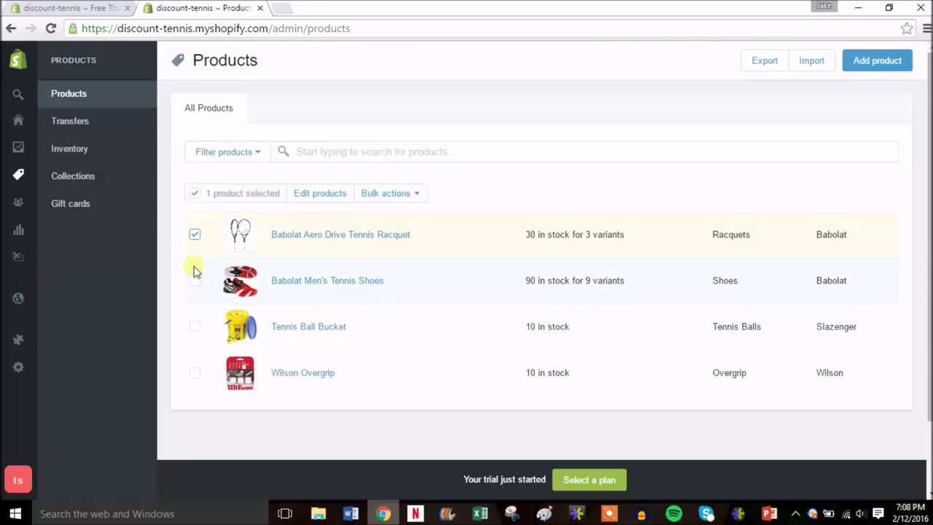
left_click(195, 374)
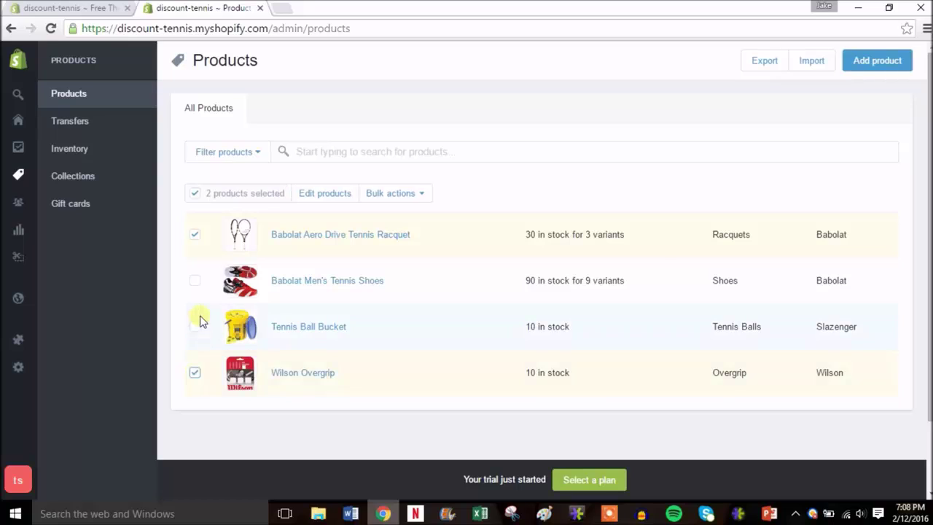
left_click(422, 195)
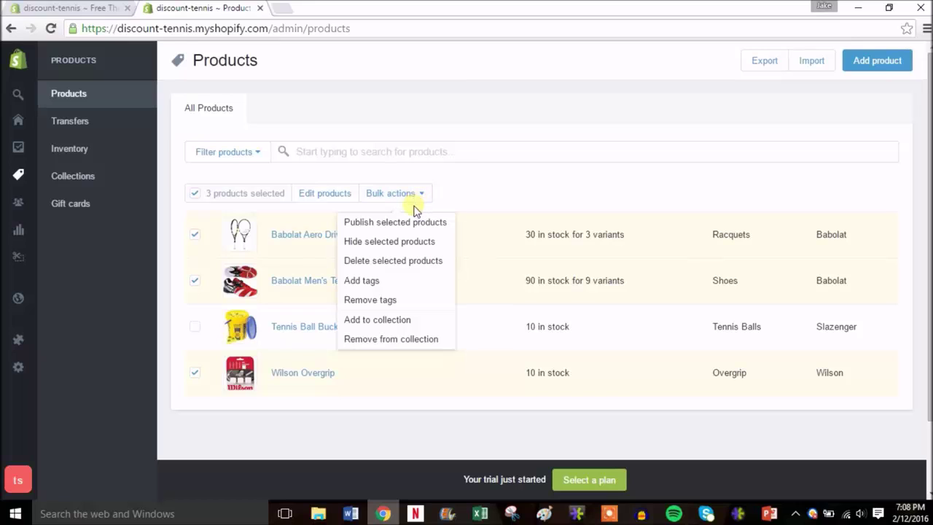
left_click(399, 322)
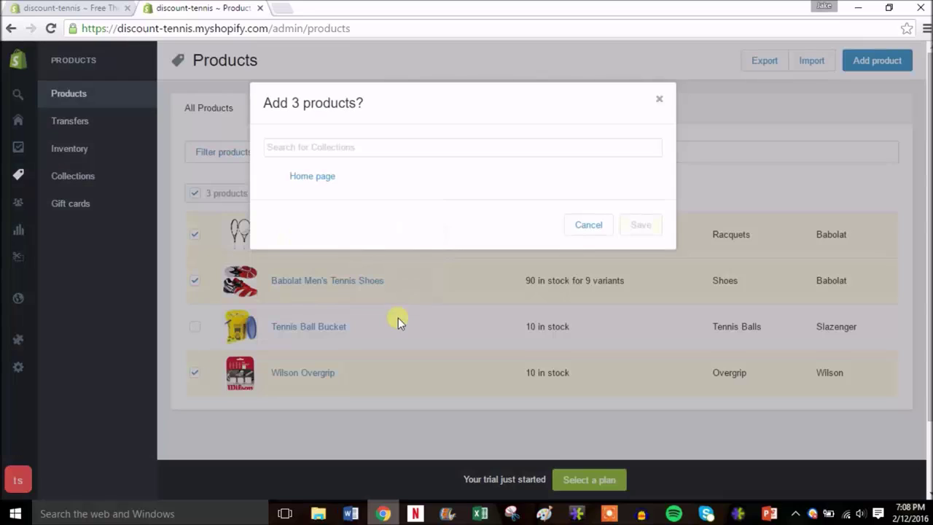
left_click(325, 182)
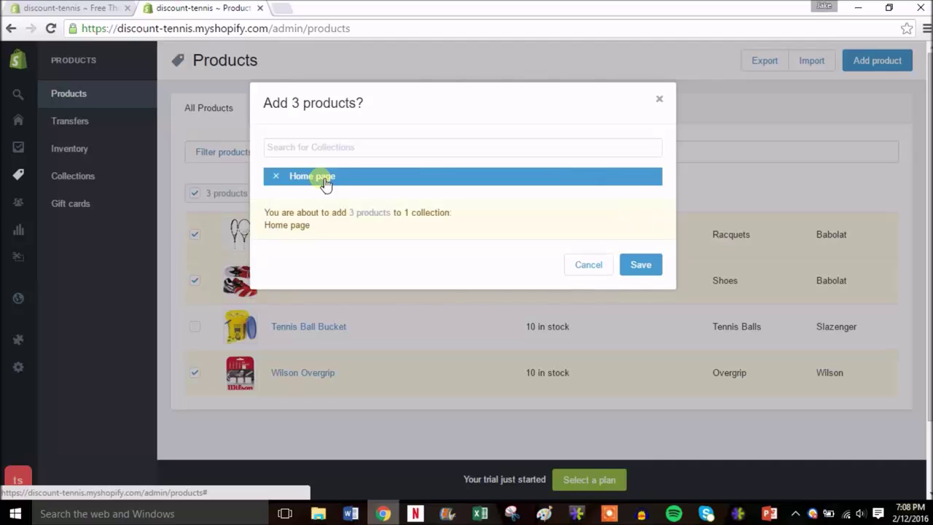
left_click(637, 264)
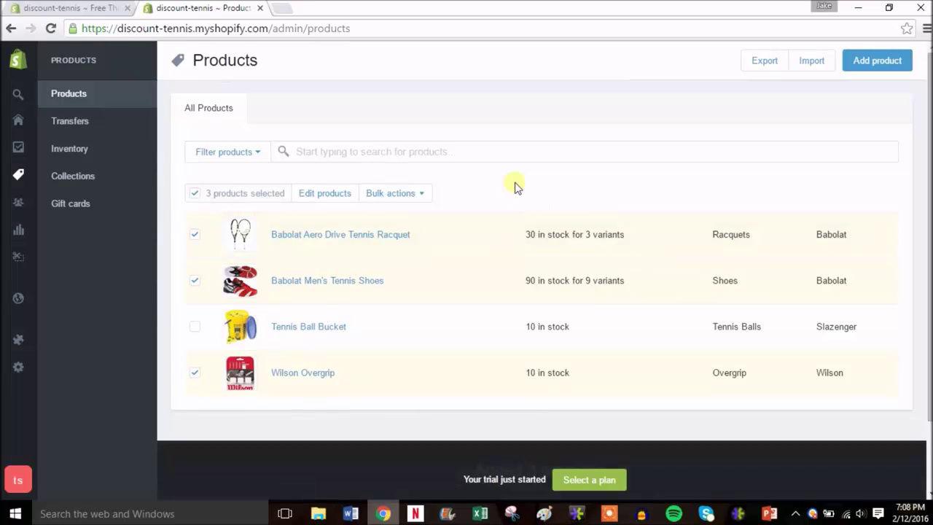
- From the admin home, open the live storefront in a new tab and switch to it
left_click(19, 66)
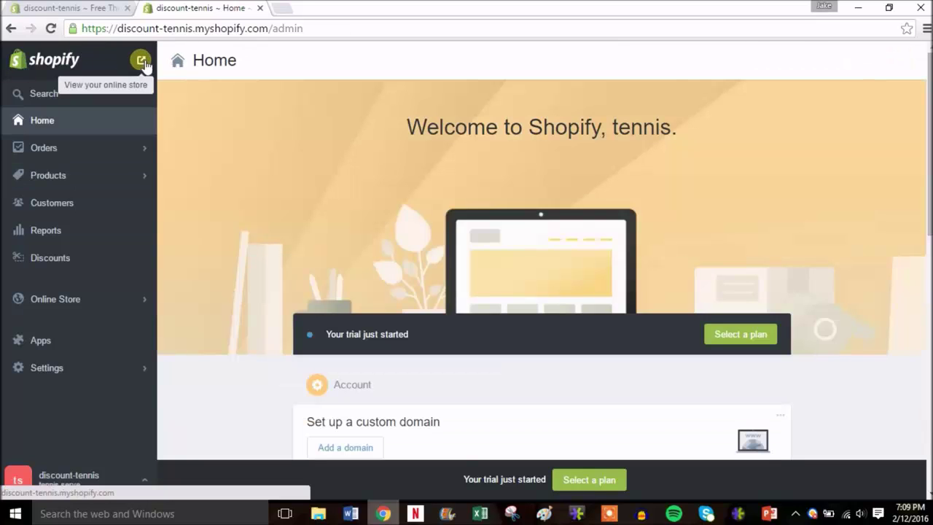
right_click(144, 64)
left_click(157, 68)
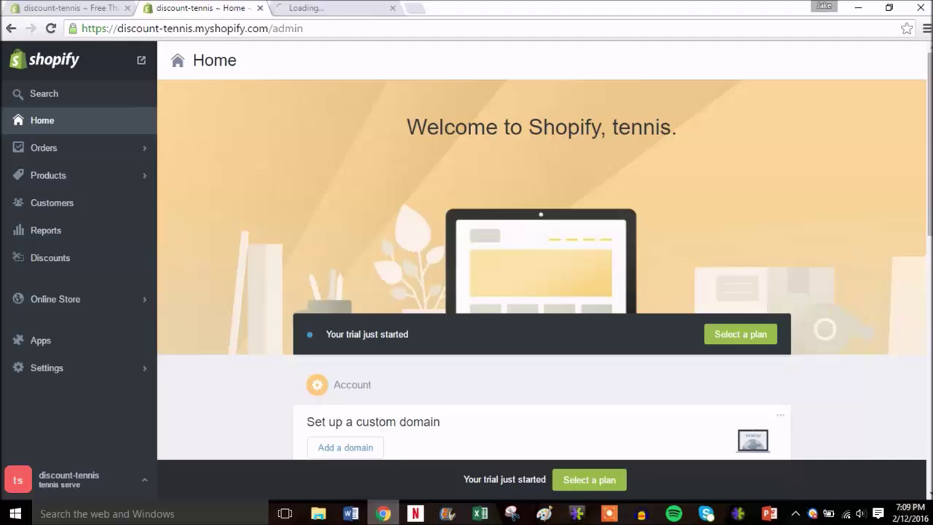
left_click(317, 11)
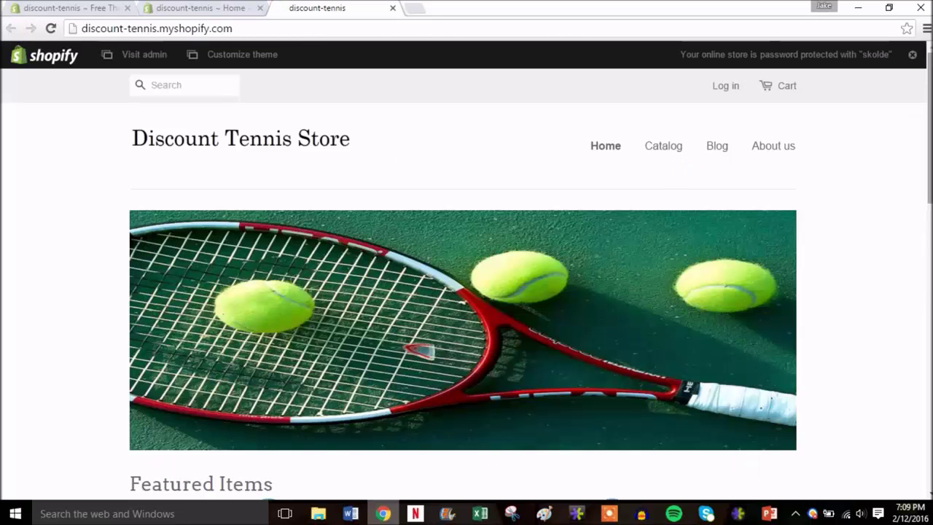
- Scroll the storefront to check the logo and Featured Items, then open the Catalog
left_click_drag(930, 117, 930, 209)
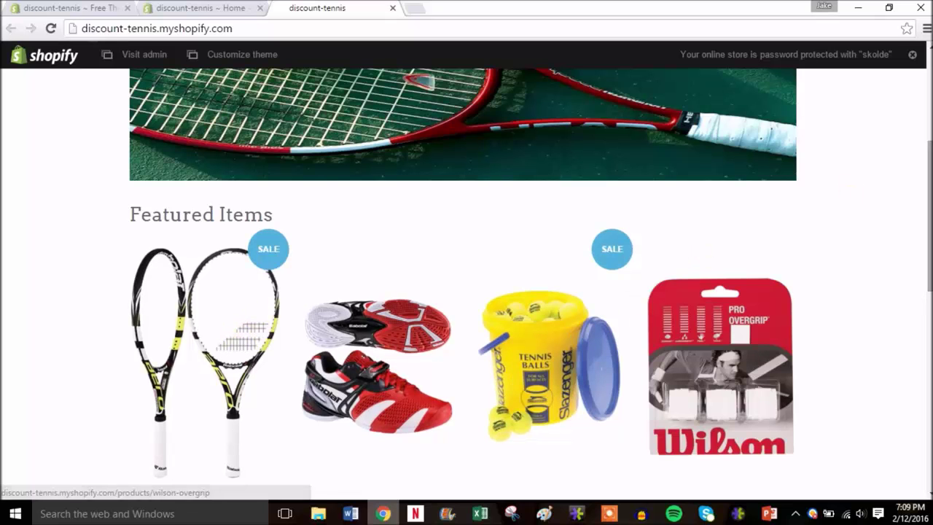
scroll(463, 284, "up", 4)
left_click_drag(929, 133, 927, 392)
left_click_drag(928, 377, 916, 95)
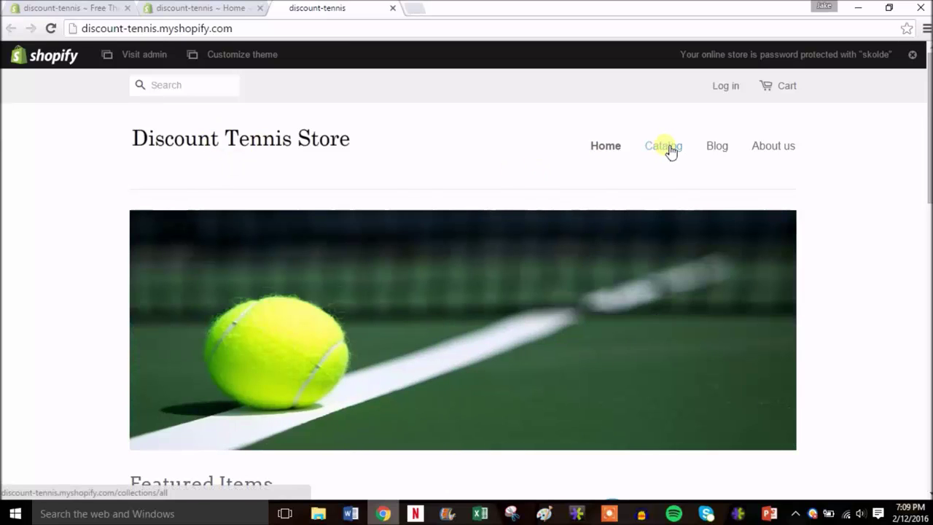
left_click(668, 149)
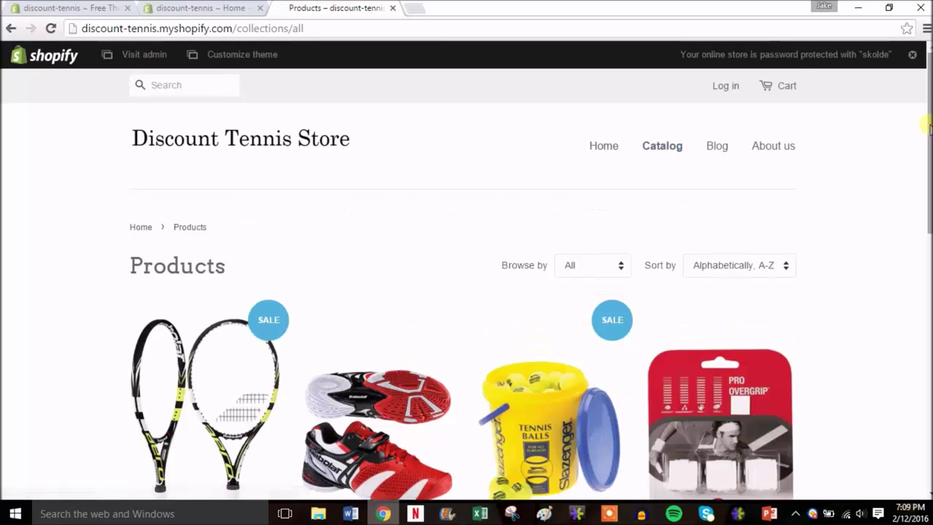
- Scroll through the catalog's racquet, shoes, tennis balls and overgrip, then the placeholder About us page
scroll(466, 292, "down", 5)
scroll(731, 144, "up", 5)
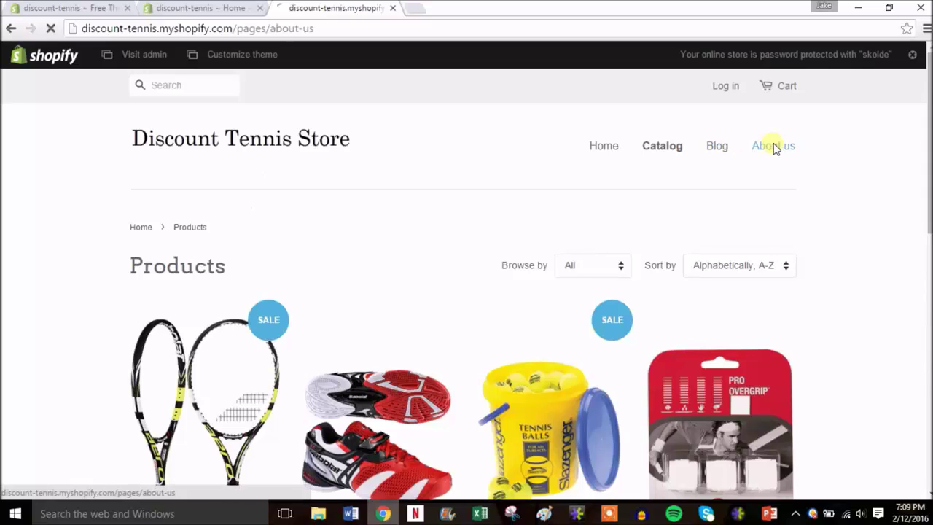
left_click_drag(928, 117, 928, 125)
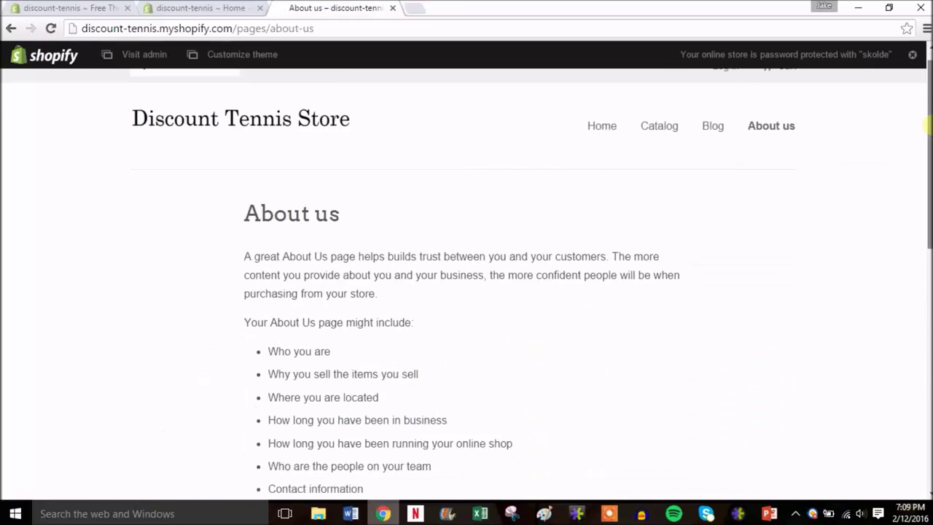
scroll(928, 125, "down", 2)
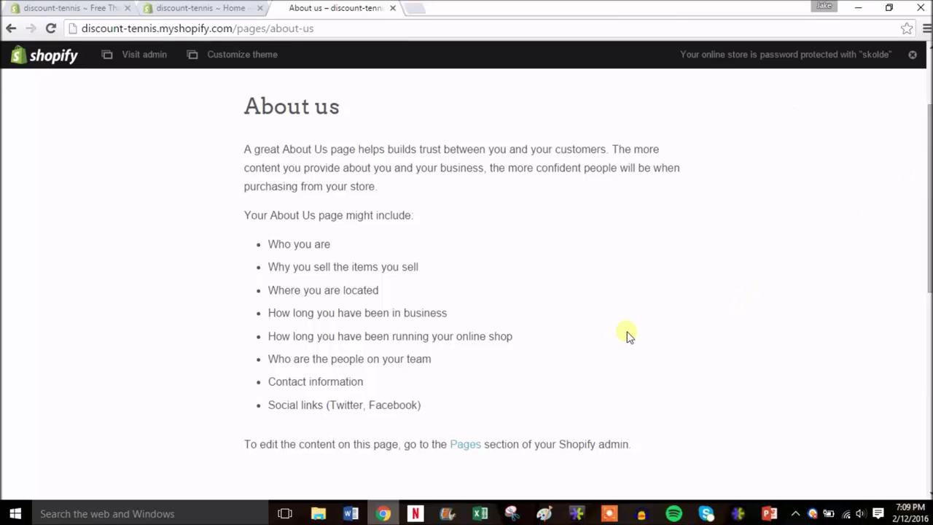
scroll(928, 364, "down", 3)
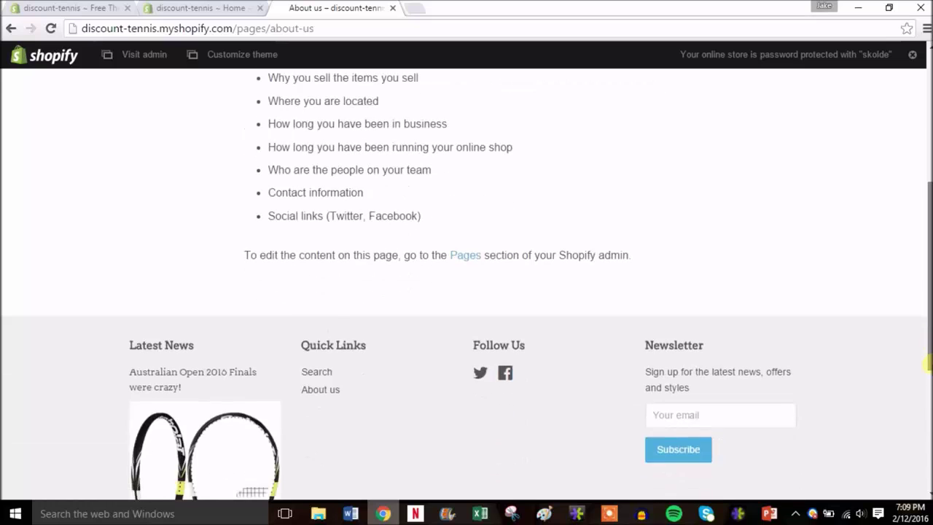
scroll(929, 364, "down", 1)
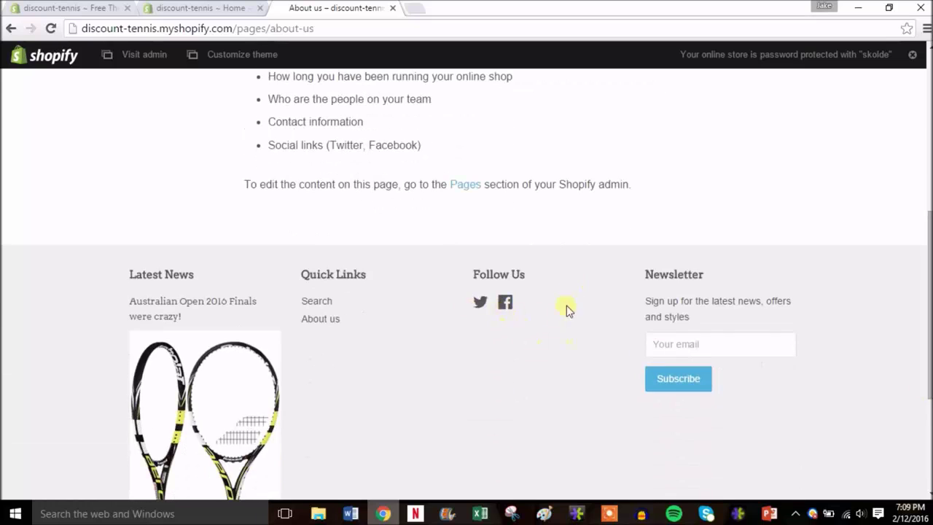
left_click_drag(929, 292, 920, 106)
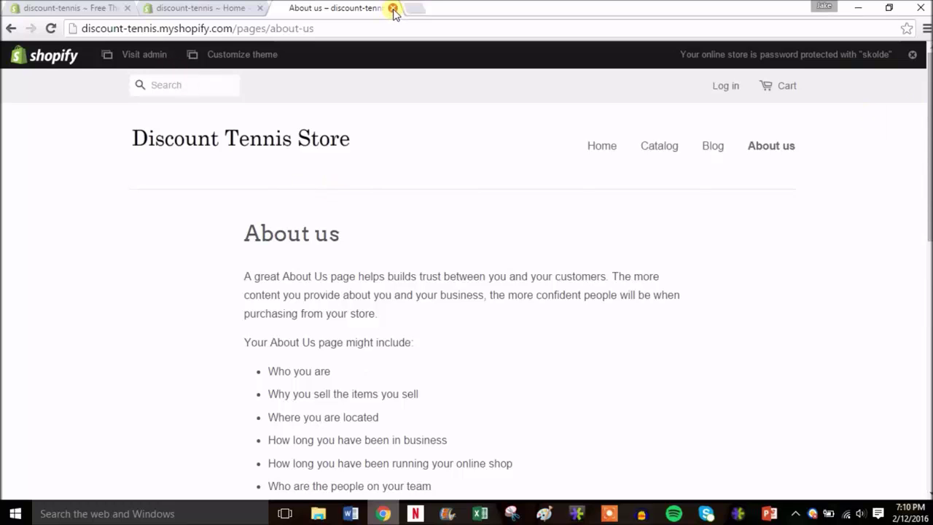
- Close the storefront tab and view Abandoned checkouts under Orders in the admin
left_click(392, 8)
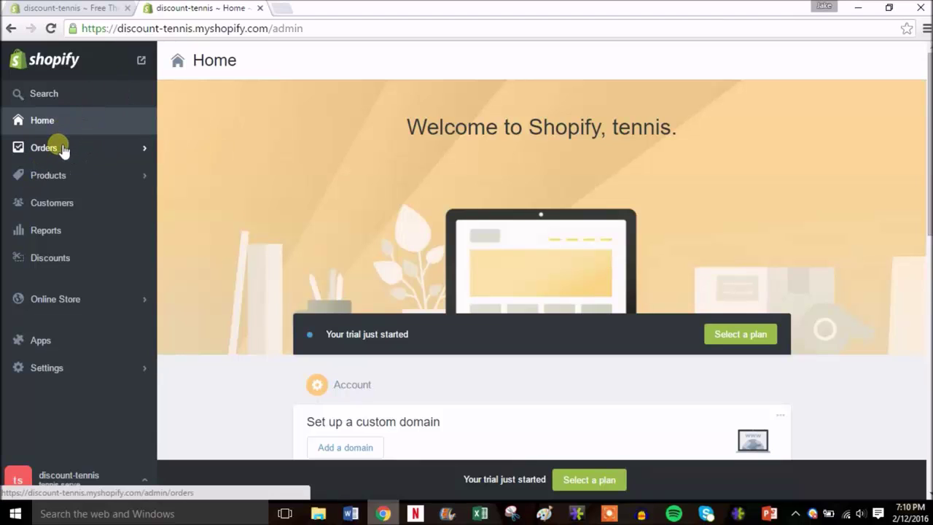
left_click(64, 149)
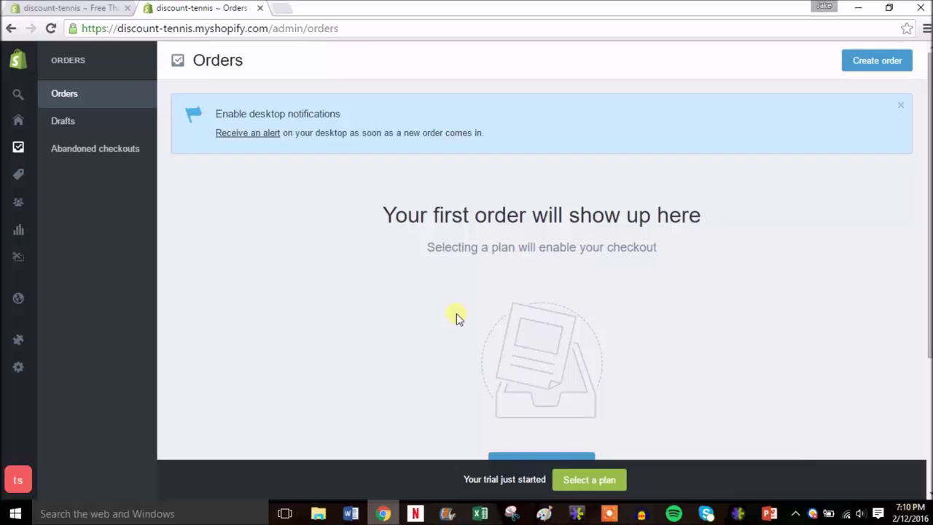
left_click(99, 151)
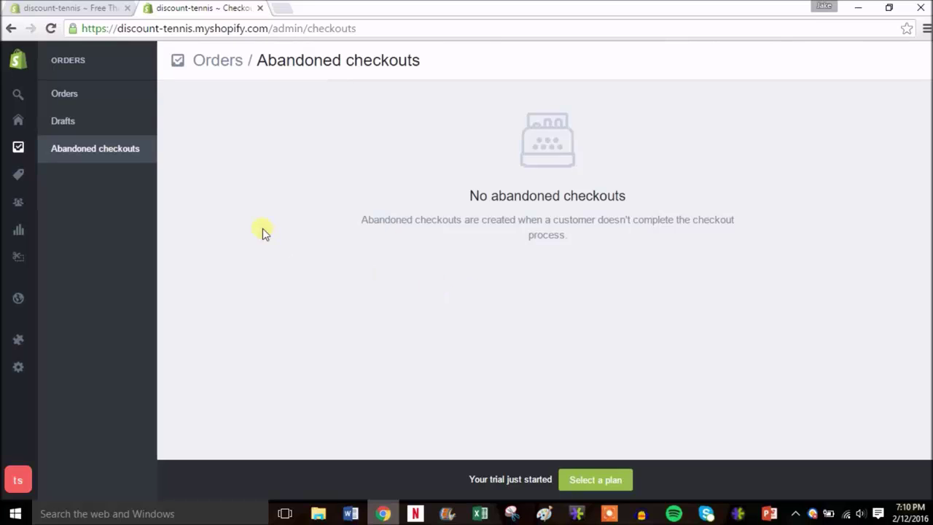
- Compare the Basic $29, Professional $79 and Unlimited $179 monthly plans offered after the trial
left_click(583, 479)
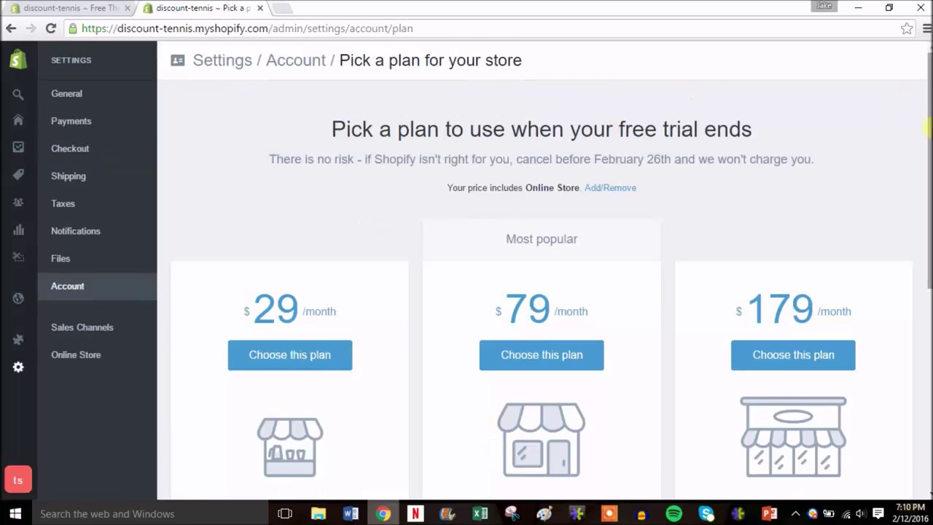
mouse_move(926, 128)
left_mouse_down()
mouse_move(926, 150)
mouse_move(925, 136)
left_mouse_up()
scroll(815, 223, "down", 2)
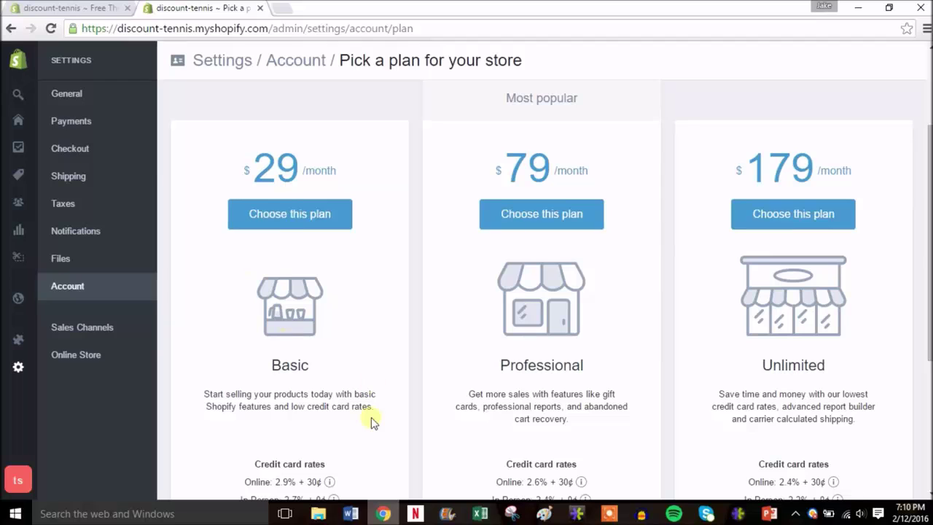
left_click_drag(927, 249, 927, 332)
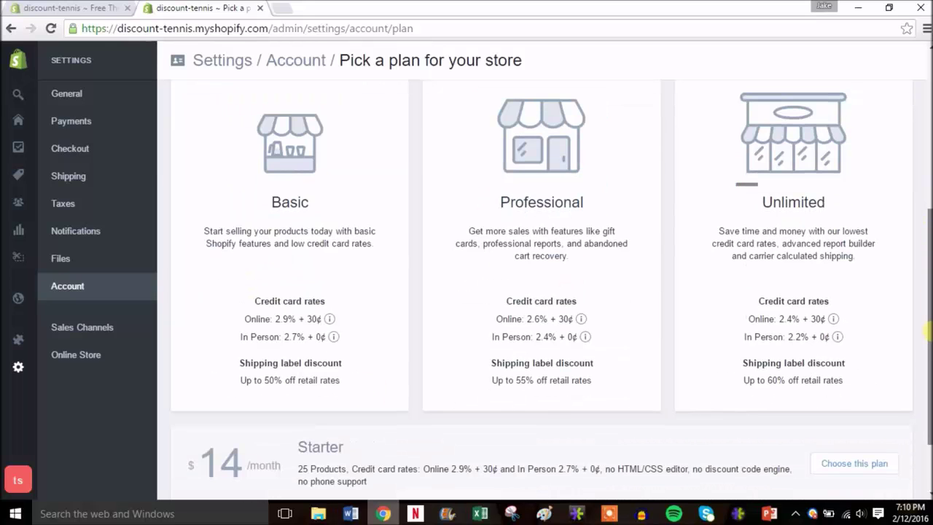
scroll(542, 291, "up", 2)
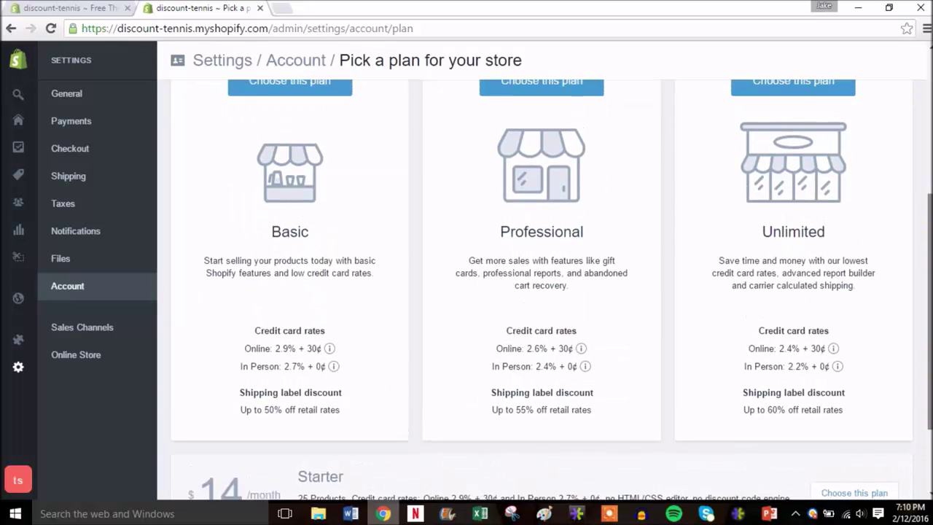
scroll(542, 292, "up", 1)
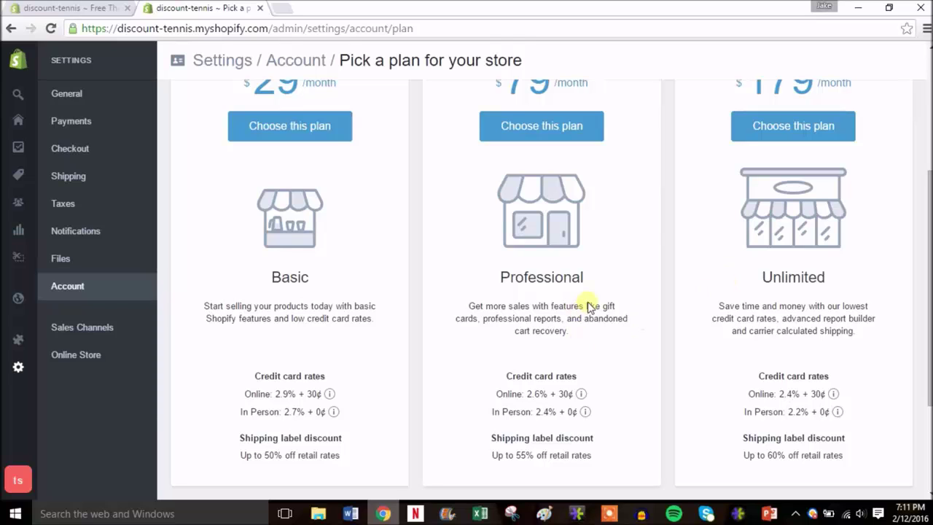
left_click_drag(930, 292, 930, 269)
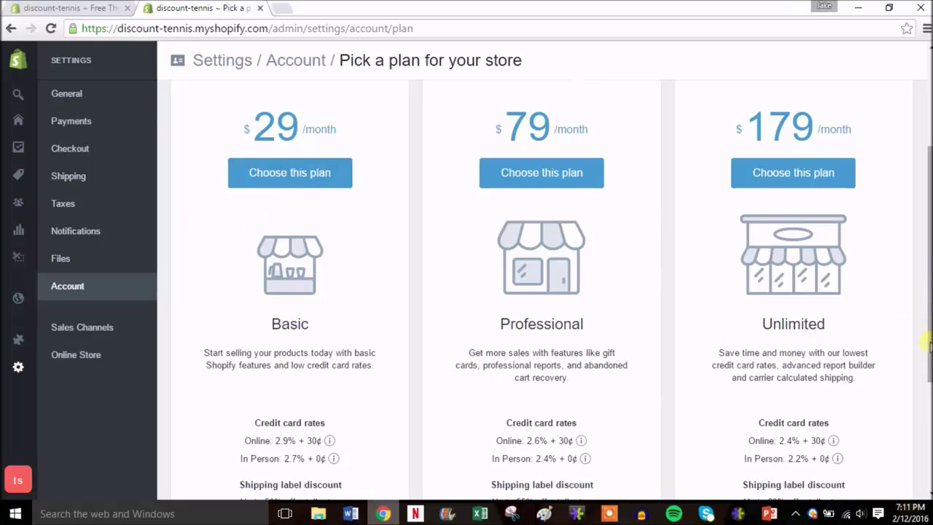
mouse_move(930, 350)
left_mouse_down()
mouse_move(930, 399)
mouse_move(930, 360)
left_mouse_up()
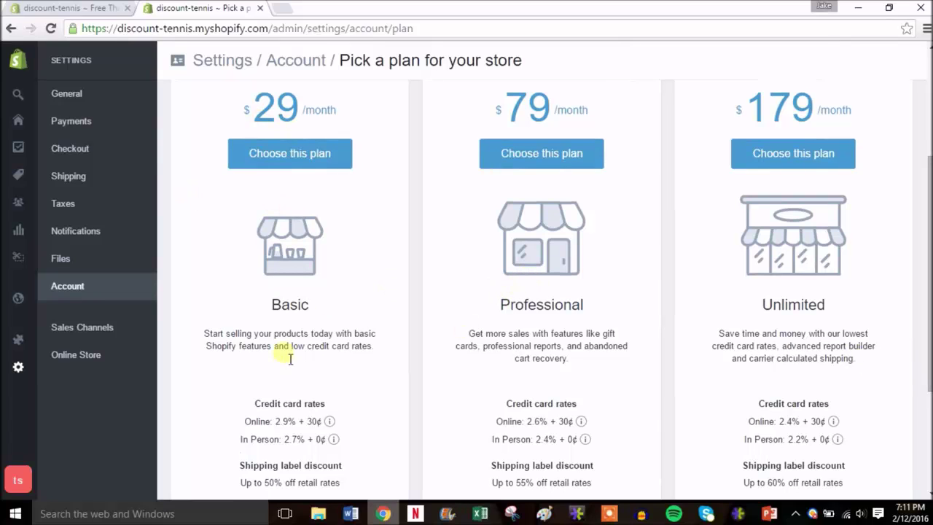
left_click_drag(930, 350, 930, 246)
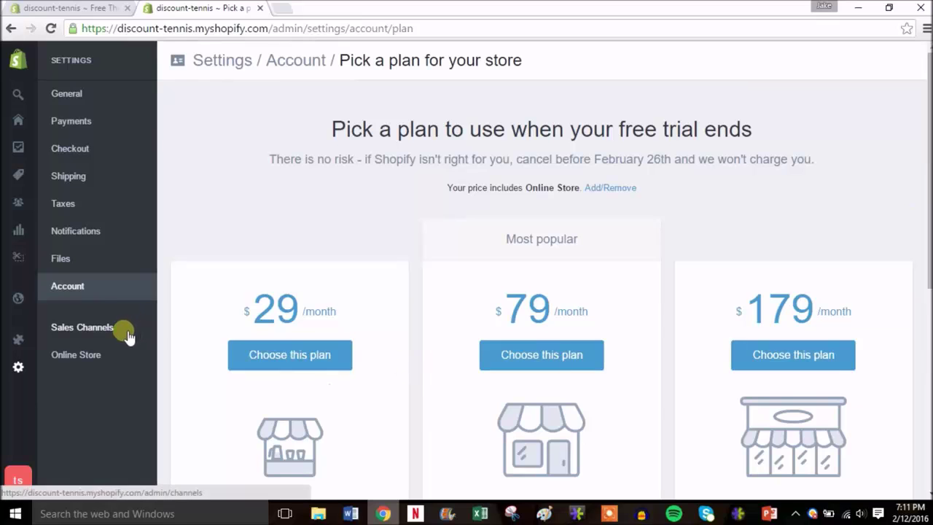
mouse_move(16, 339)
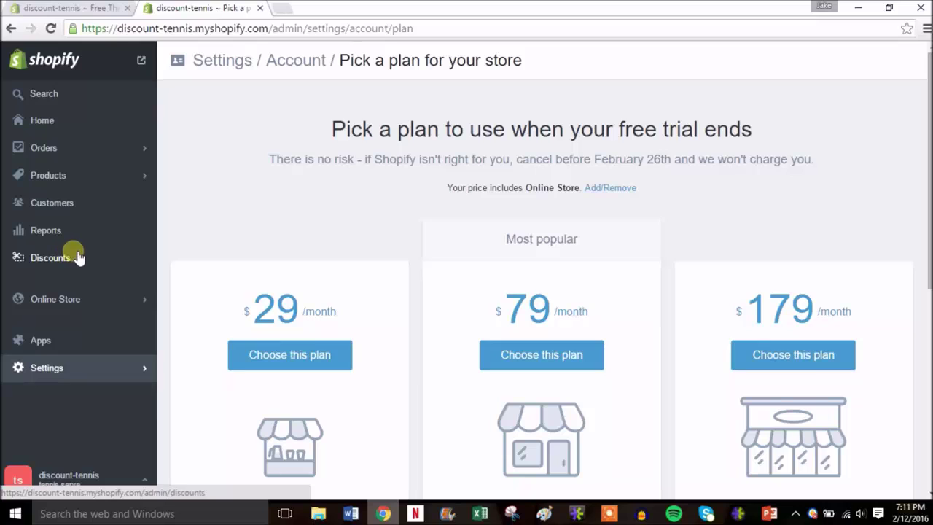
- Add a generated discount code taking $10 off all orders and save it
left_click(77, 256)
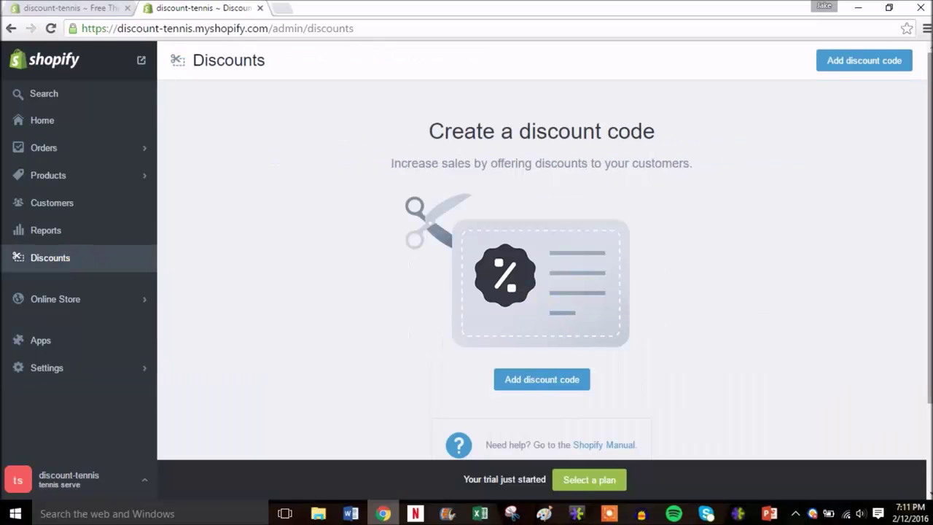
scroll(542, 277, "down", 2)
scroll(542, 277, "up", 1)
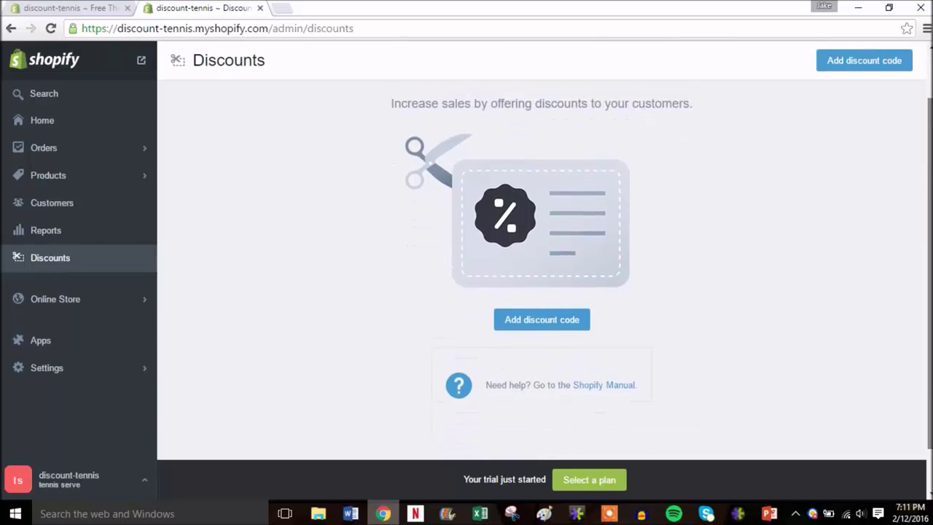
left_click(542, 337)
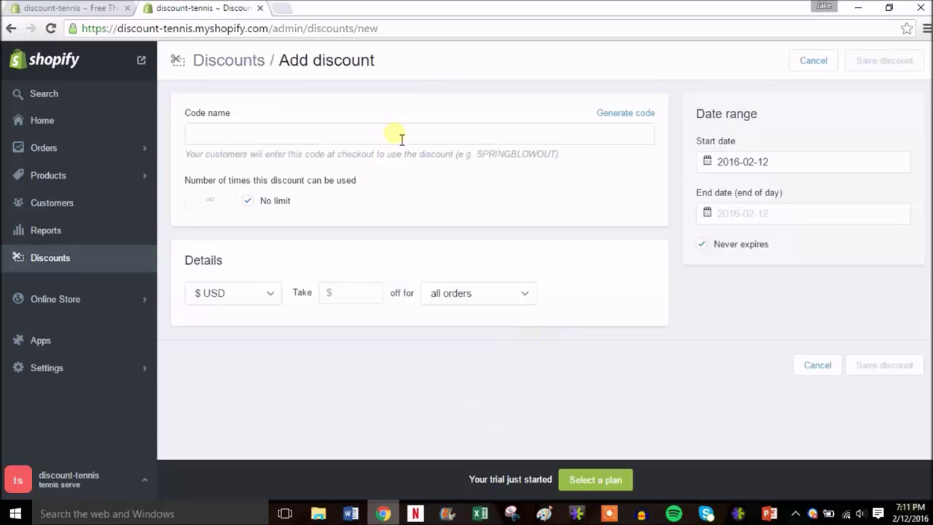
left_click(645, 115)
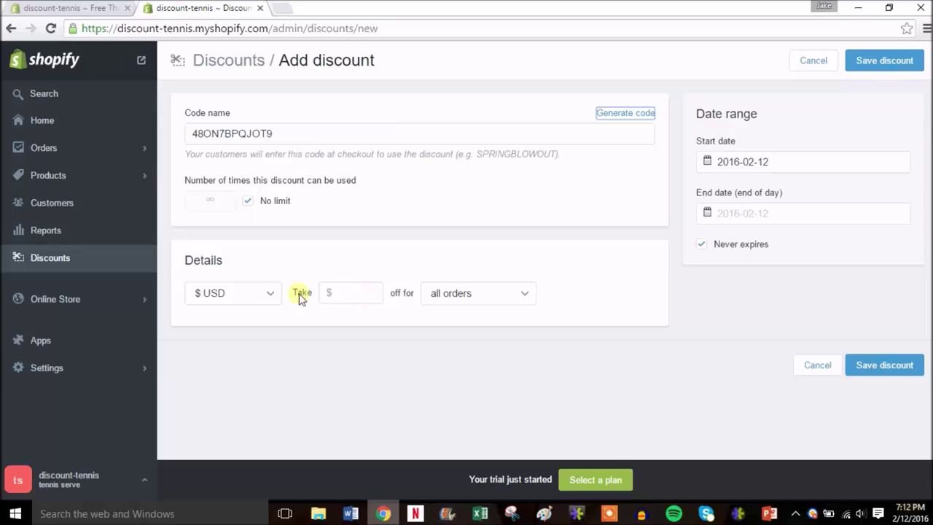
left_click(372, 294)
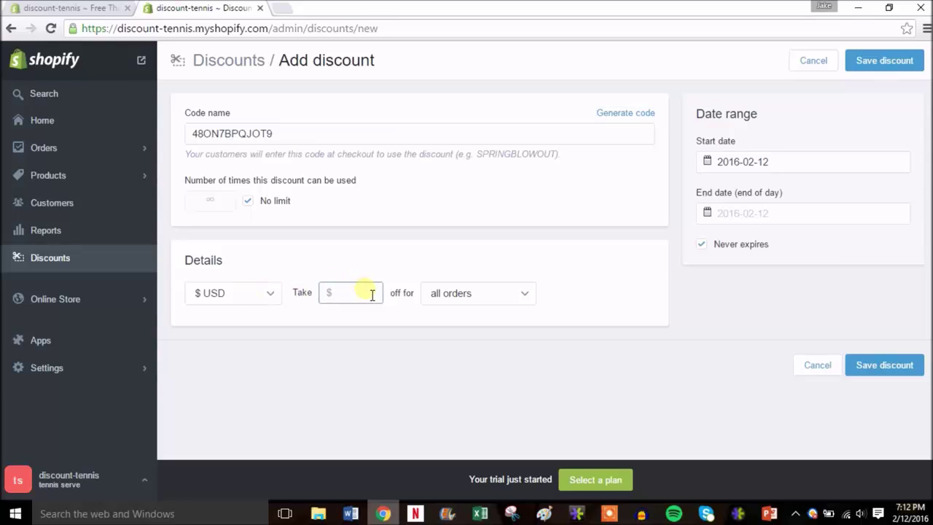
left_click(506, 297)
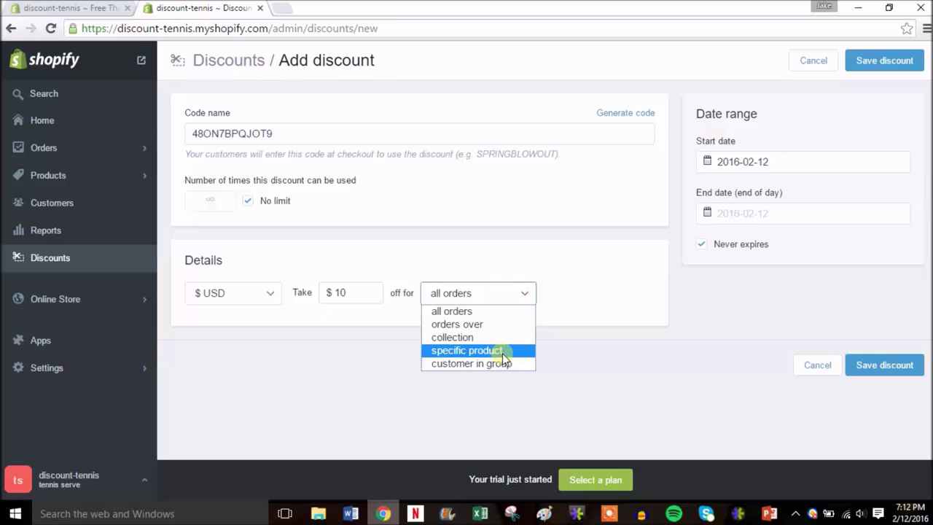
left_click(558, 287)
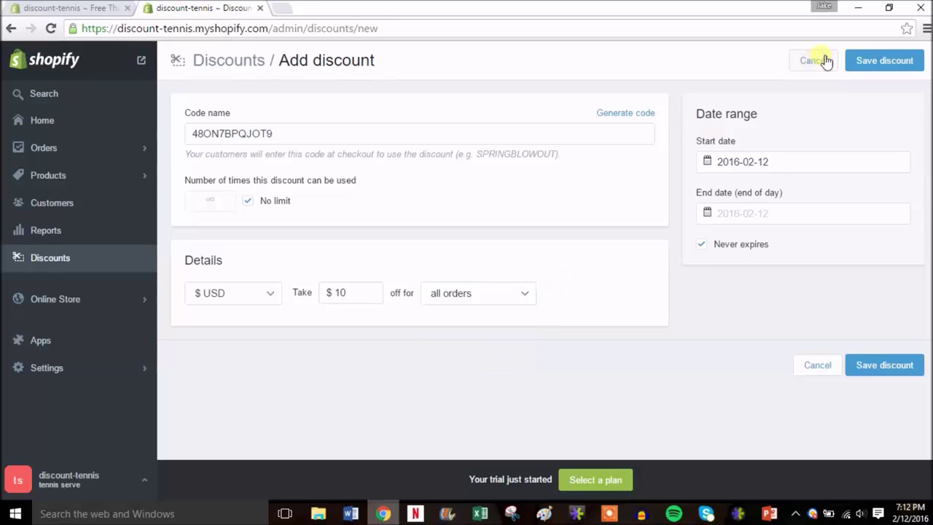
left_click(881, 62)
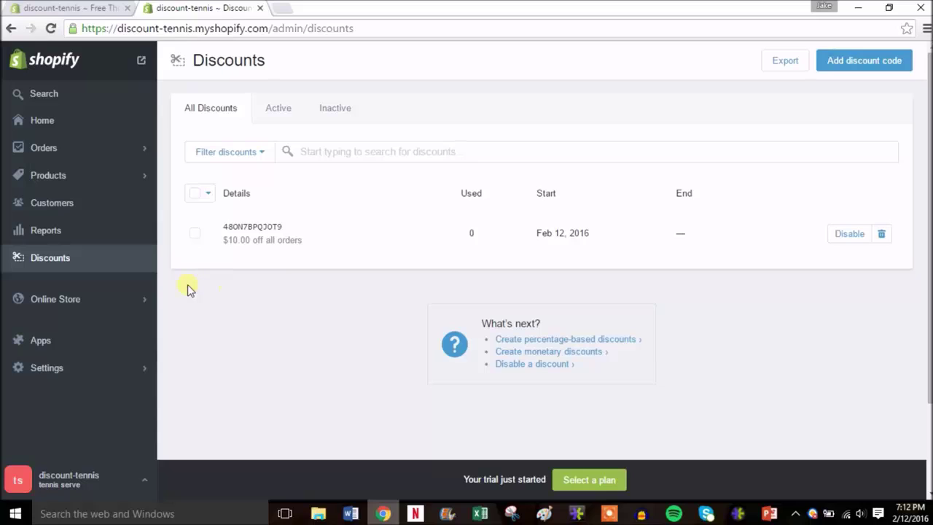
- Go back to the admin Home and open the online store in a background tab
left_click(89, 124)
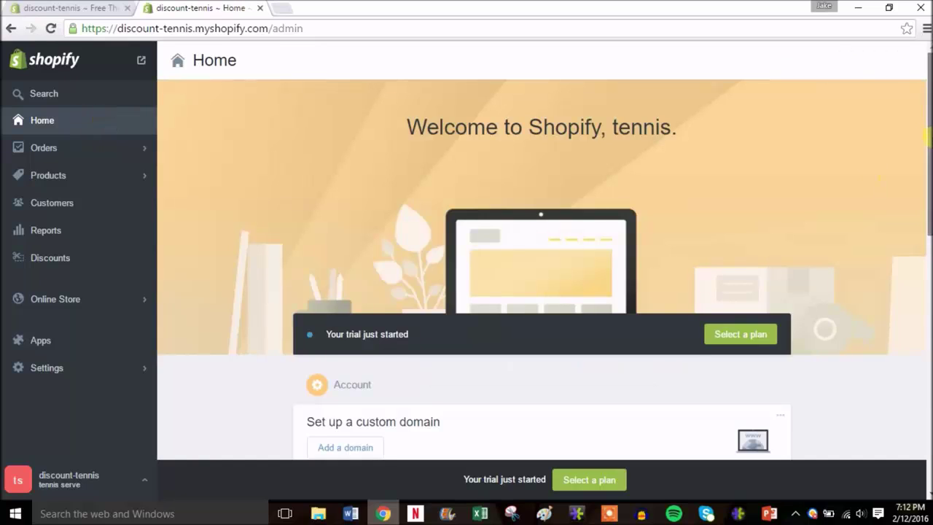
scroll(928, 227, "down", 3)
left_click_drag(927, 227, 924, 230)
scroll(510, 145, "up", 3)
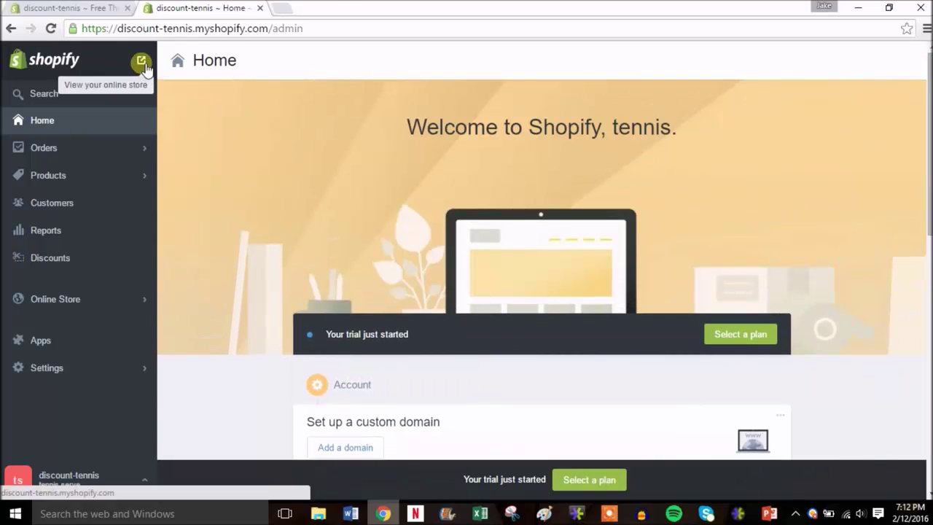
right_click(143, 63)
left_click(170, 73)
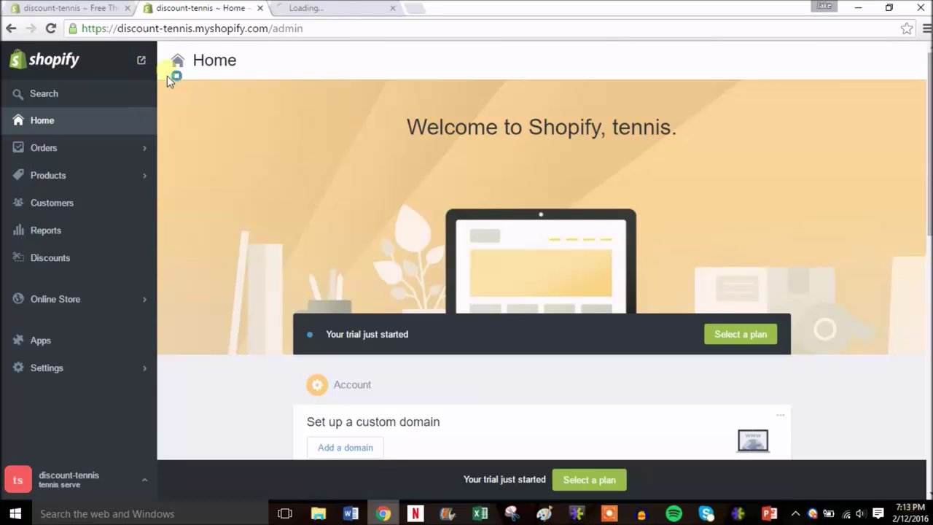
- View the Discount Tennis Store homepage's tennis slideshow and Featured Items in the new tab
left_click(305, 12)
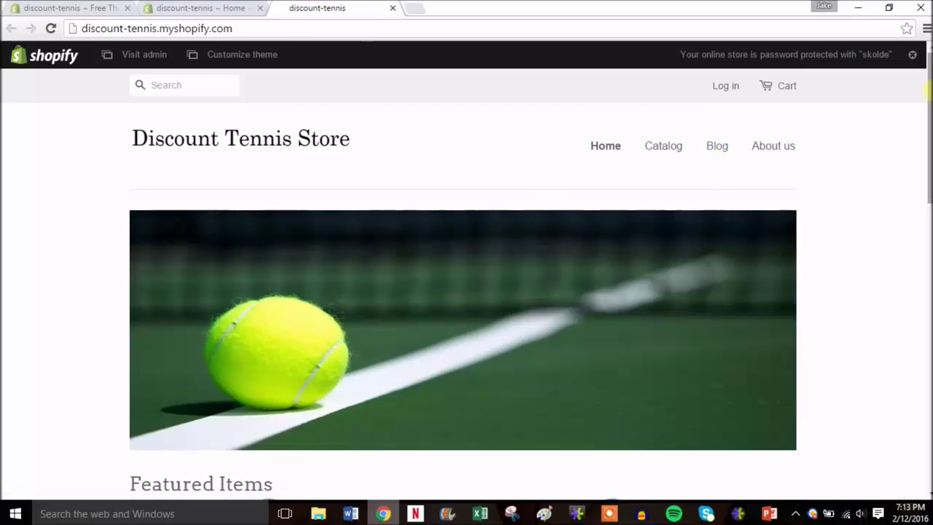
left_click_drag(930, 87, 927, 128)
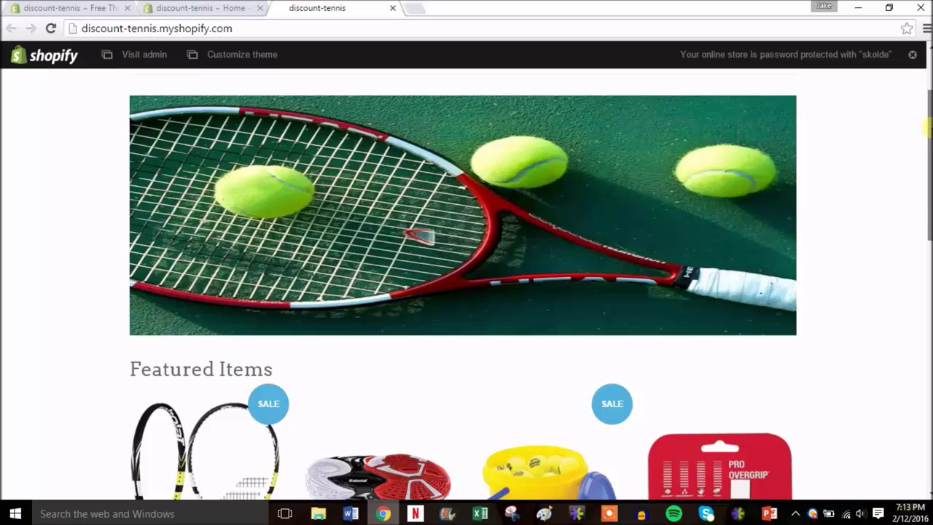
left_click_drag(928, 128, 927, 90)
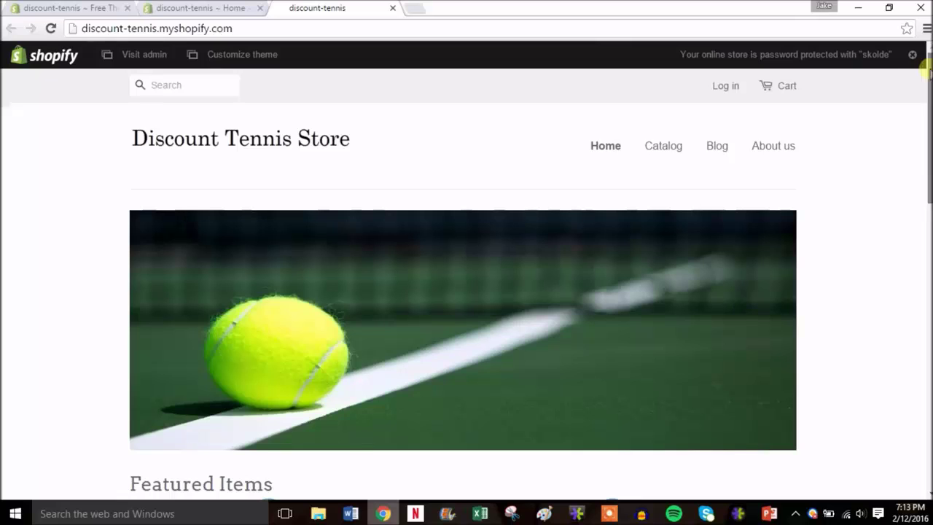